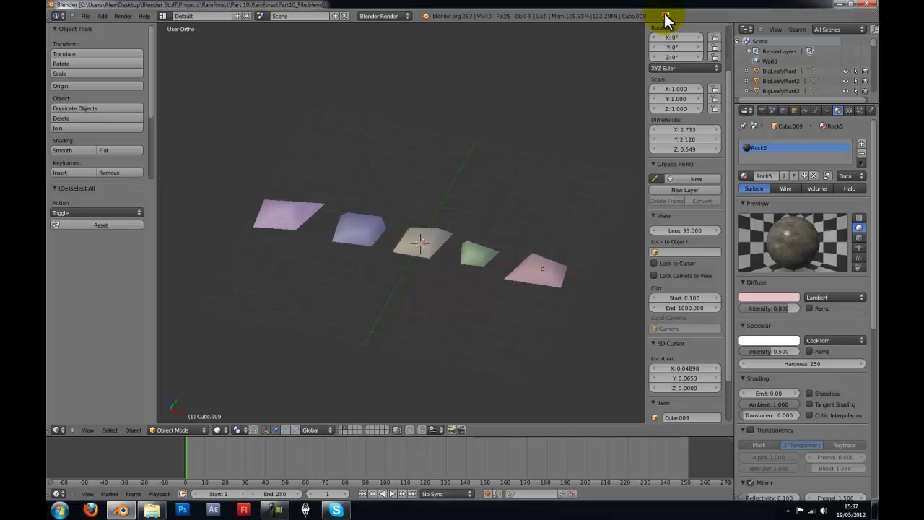
# Step: Start saving the scene as a new file and browse to the Rainforest project's Part 11 folder
pyautogui.click(665, 16)
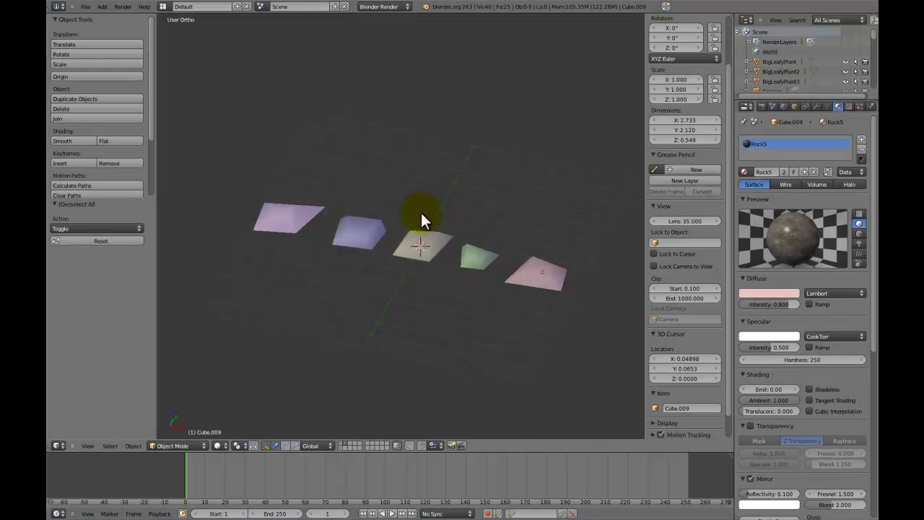
pyautogui.moveTo(421, 210); pyautogui.dragTo(456, 197, button='middle')
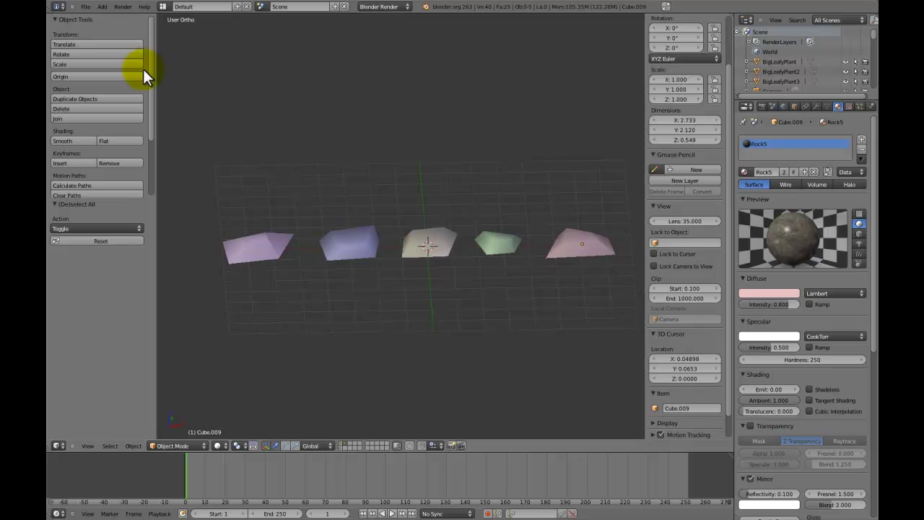
pyautogui.click(85, 7)
pyautogui.click(108, 86)
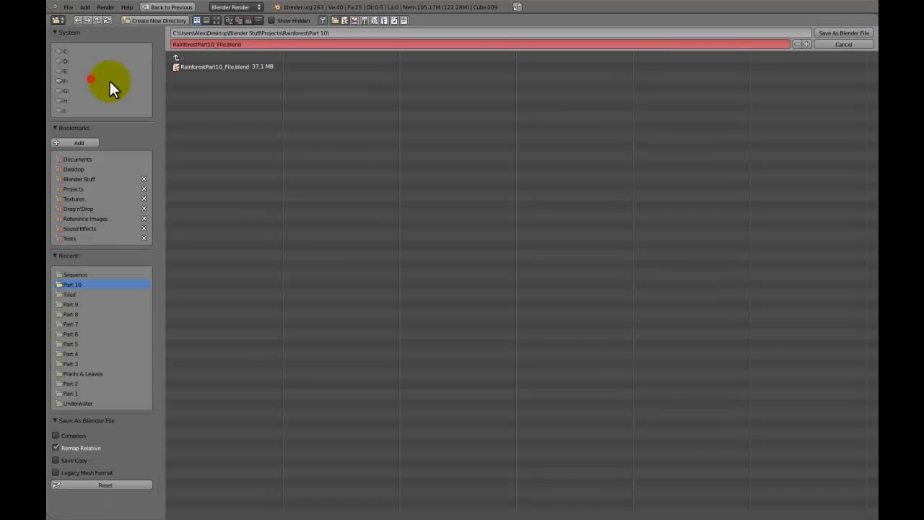
pyautogui.click(192, 57)
pyautogui.click(172, 21)
pyautogui.click(168, 27)
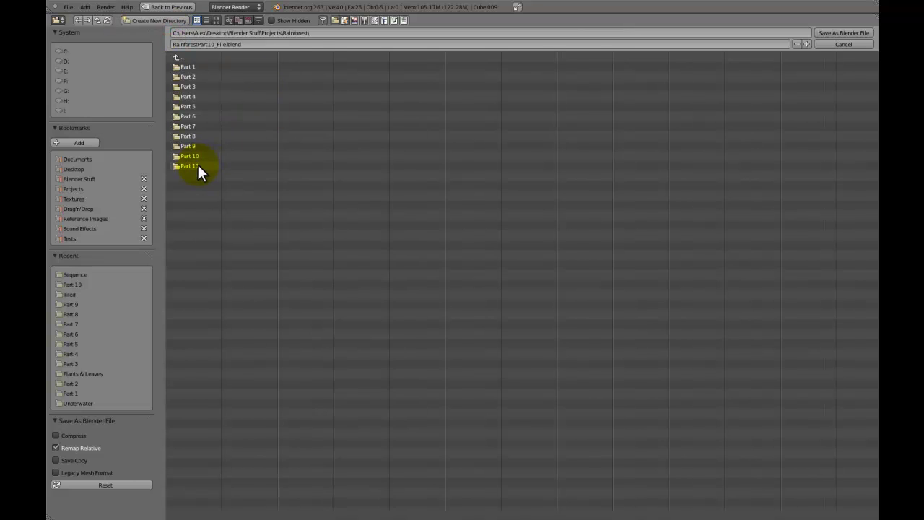
pyautogui.click(199, 166)
# Step: Name the file RainforestPart11_File.blend and save it in the Part 11 folder
pyautogui.click(219, 44)
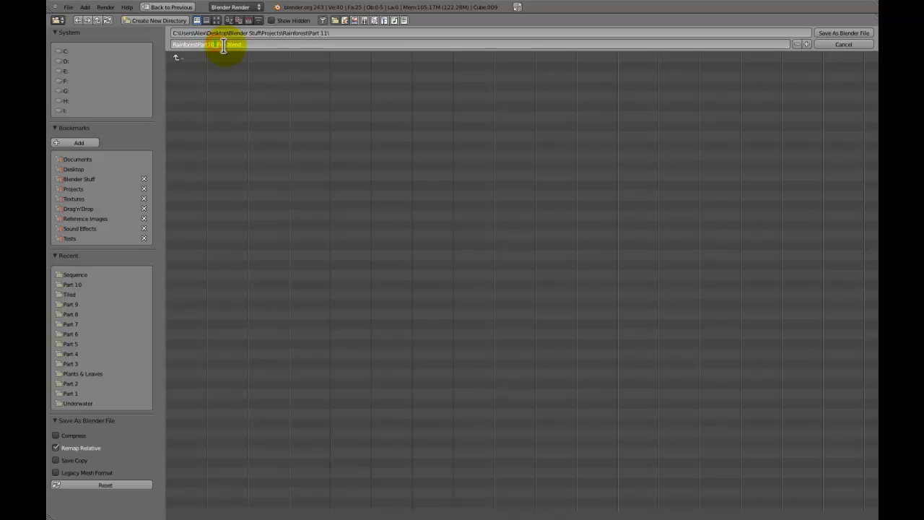
pyautogui.press('BackSpace')
pyautogui.write('1')
pyautogui.press('Return')
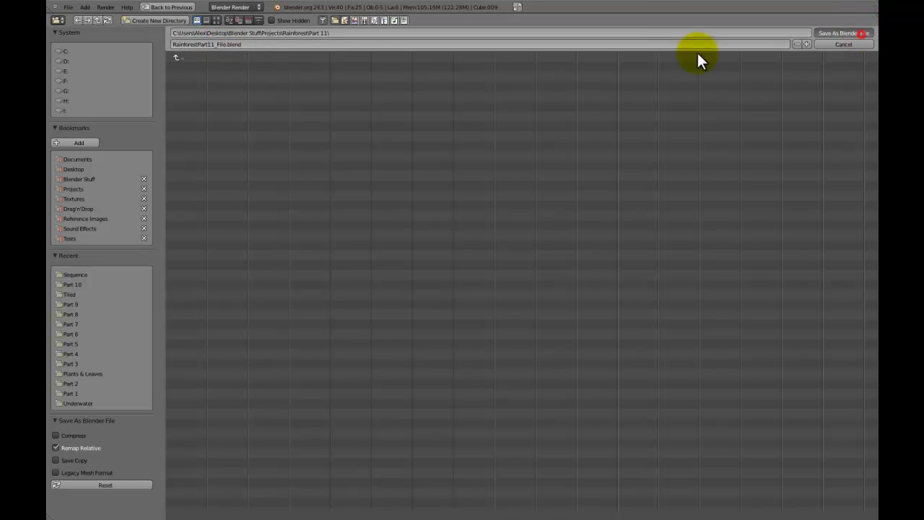
pyautogui.click(861, 33)
# Step: Select all five rocks and move them to layer 6, the first layer of the second block
pyautogui.click(501, 177)
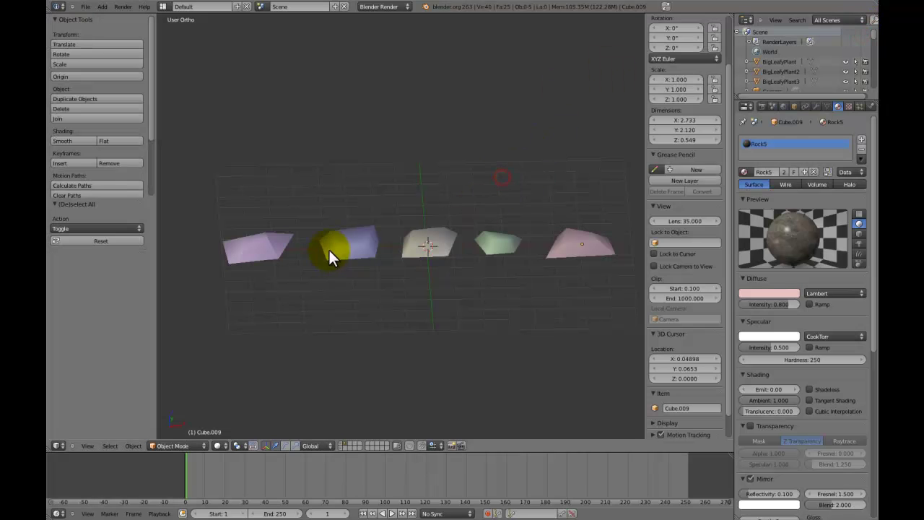
pyautogui.keyDown('shift'); pyautogui.rightClick(395, 246); pyautogui.keyUp('shift')
pyautogui.keyDown('shift'); pyautogui.rightClick(499, 243); pyautogui.keyUp('shift')
pyautogui.keyDown('shift'); pyautogui.rightClick(562, 249); pyautogui.keyUp('shift')
pyautogui.moveTo(562, 249); pyautogui.dragTo(369, 381, button='middle')
pyautogui.hotkey('ctrl', 's')
pyautogui.click(493, 255)
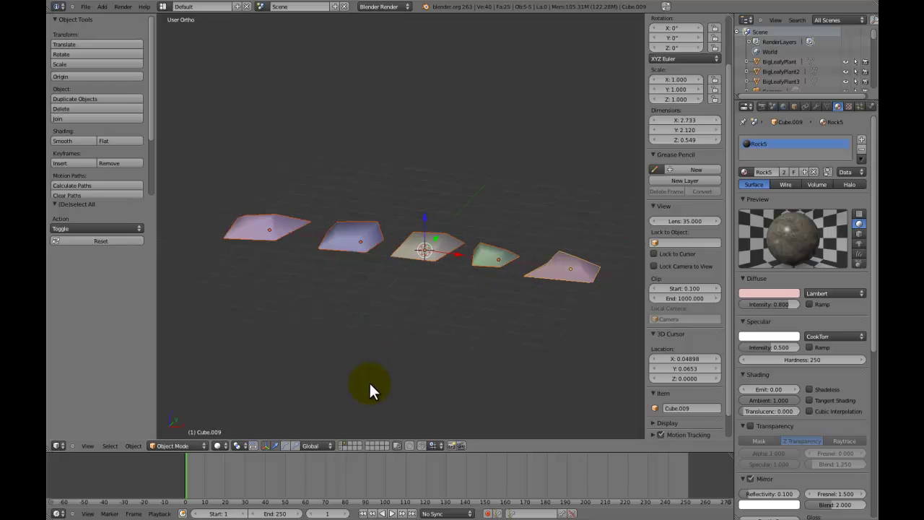
pyautogui.click(341, 444)
pyautogui.click(345, 442)
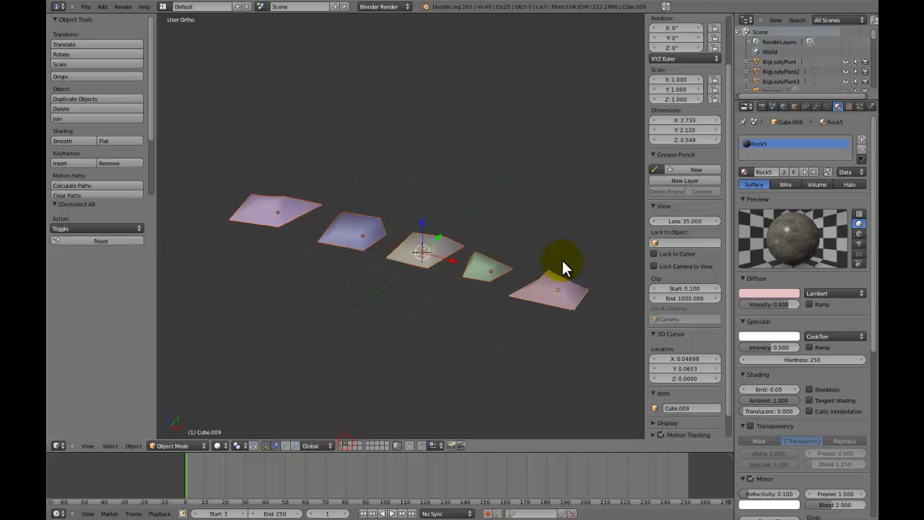
pyautogui.press('m')
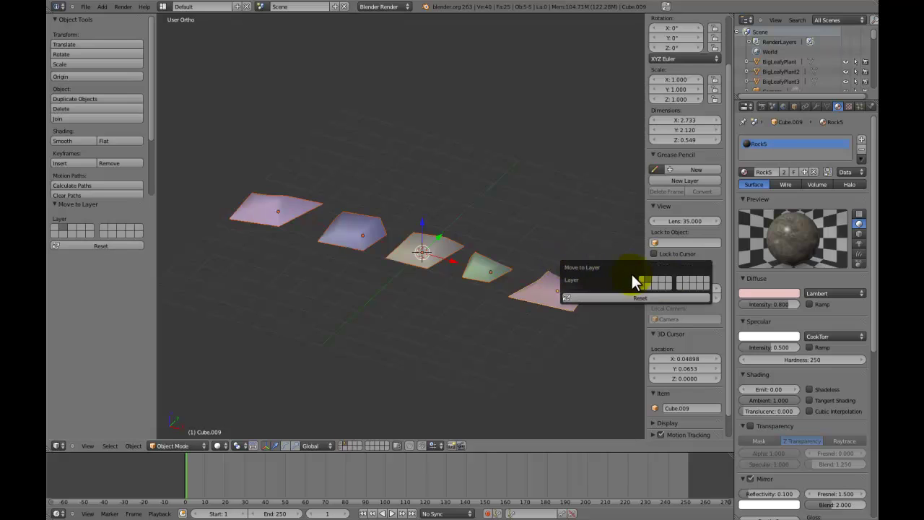
pyautogui.click(679, 280)
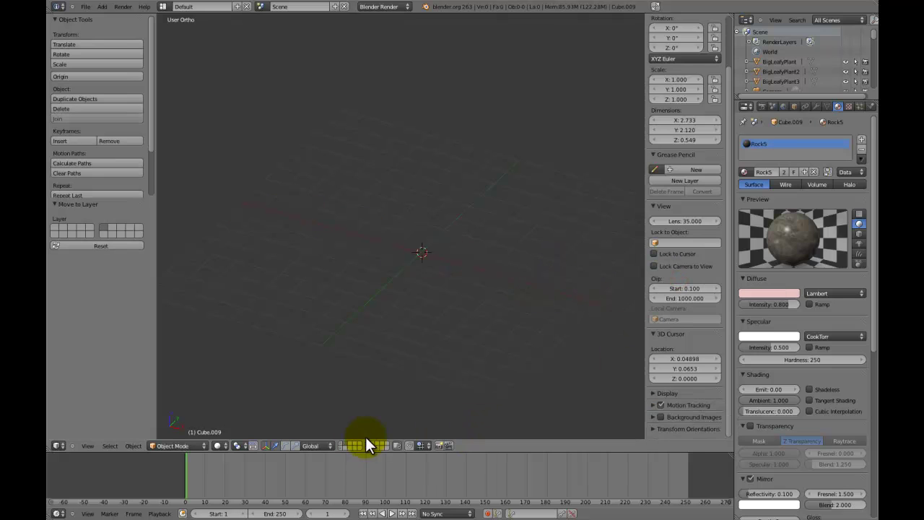
# Step: Save the scene over the existing RainforestPart11_File.blend
pyautogui.hotkey('ctrl', 's')
pyautogui.click(425, 295)
pyautogui.hotkey('ctrl', 's')
pyautogui.click(449, 319)
pyautogui.hotkey('ctrl', 's')
pyautogui.click(449, 317)
pyautogui.press('x')
pyautogui.click(455, 283)
# Step: Split the 3D view and show the image Frame0049.png in a maximized image editor
pyautogui.moveTo(730, 15); pyautogui.dragTo(520, 145)
pyautogui.click(533, 445)
pyautogui.click(546, 381)
pyautogui.click(603, 445)
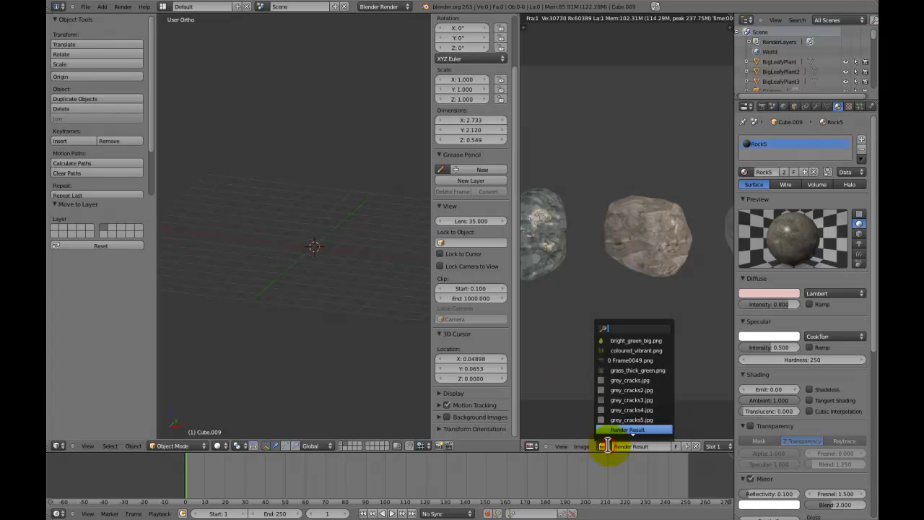
pyautogui.write('frame')
pyautogui.press('Return')
pyautogui.hotkey('shift', 'space')
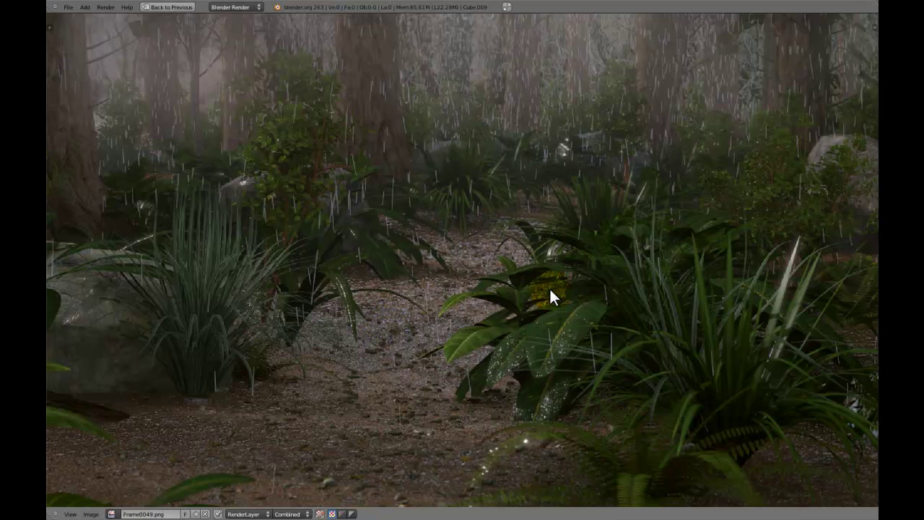
# Step: Examine the rainforest render up close and as a whole, focusing on the large tree trunks and foliage
pyautogui.scroll(-1, 547, 253)
pyautogui.moveTo(551, 235); pyautogui.dragTo(568, 413, button='middle')
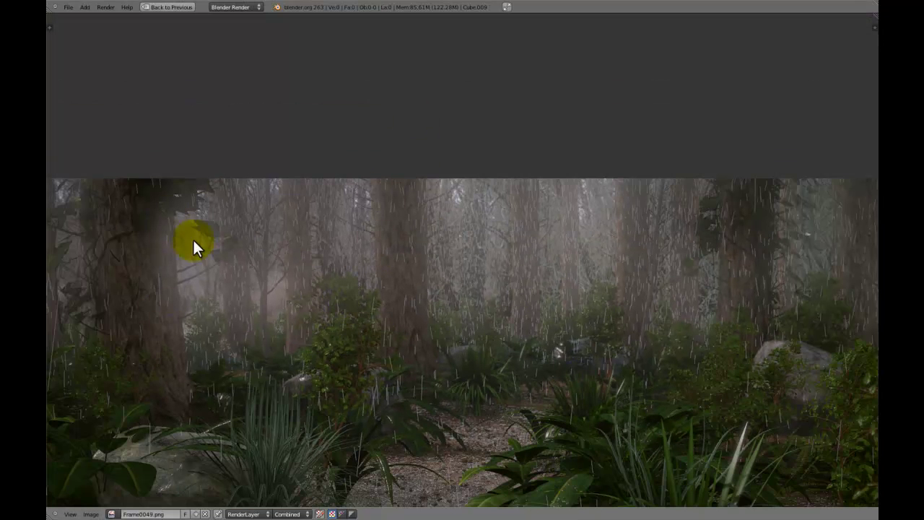
pyautogui.moveTo(478, 340); pyautogui.dragTo(652, 371, button='middle')
pyautogui.scroll(4, 587, 371)
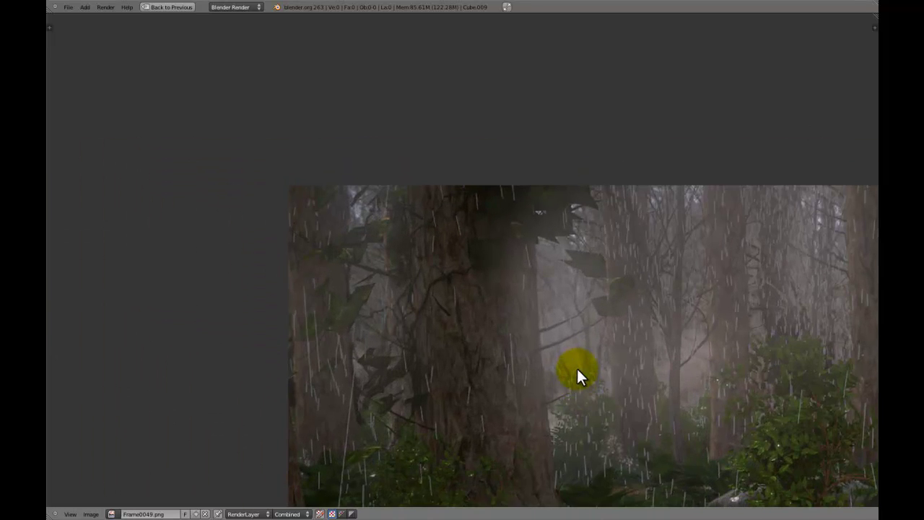
pyautogui.moveTo(531, 228); pyautogui.dragTo(449, 190, button='middle')
pyautogui.scroll(-6, 457, 249)
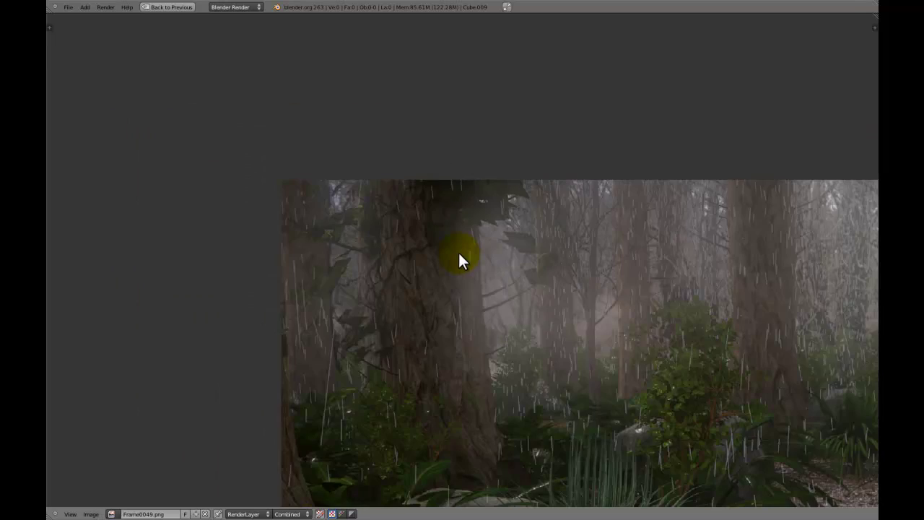
pyautogui.moveTo(623, 330); pyautogui.dragTo(454, 241, button='middle')
pyautogui.scroll(-1, 438, 275)
pyautogui.scroll(2, 412, 250)
pyautogui.scroll(1, 456, 247)
pyautogui.moveTo(464, 282); pyautogui.dragTo(545, 373, button='middle')
pyautogui.moveTo(608, 372); pyautogui.dragTo(754, 365, button='middle')
pyautogui.scroll(1, 410, 297)
pyautogui.moveTo(410, 297); pyautogui.dragTo(491, 296, button='middle')
pyautogui.scroll(-2, 538, 342)
pyautogui.moveTo(693, 364); pyautogui.dragTo(467, 306, button='middle')
pyautogui.scroll(-1, 467, 306)
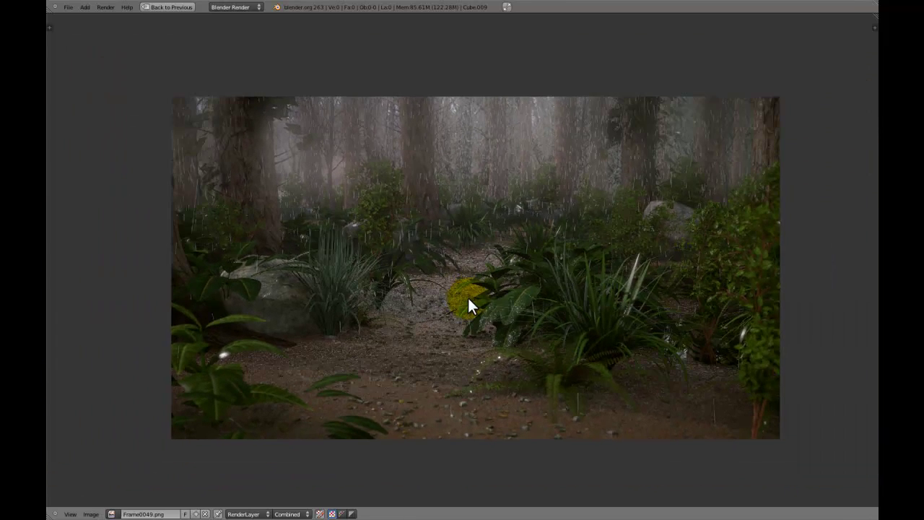
pyautogui.scroll(2, 468, 301)
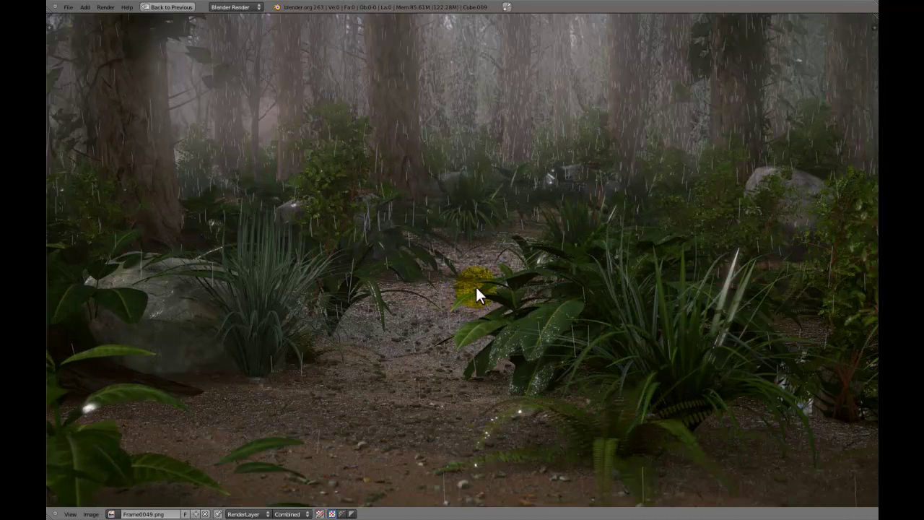
pyautogui.scroll(-2, 509, 270)
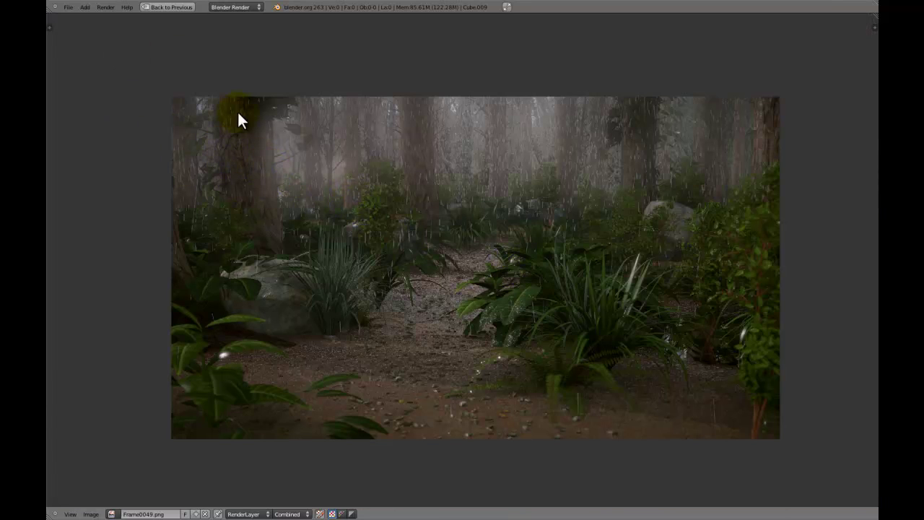
pyautogui.moveTo(652, 298); pyautogui.dragTo(602, 327, button='middle')
pyautogui.scroll(1, 617, 282)
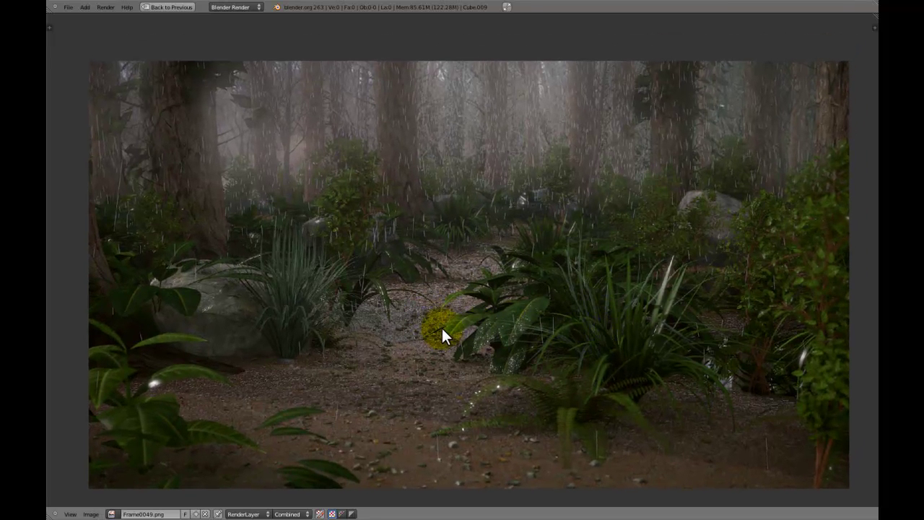
pyautogui.moveTo(437, 320); pyautogui.dragTo(544, 281, button='middle')
pyautogui.click(546, 332)
pyautogui.moveTo(470, 350); pyautogui.dragTo(397, 279, button='middle')
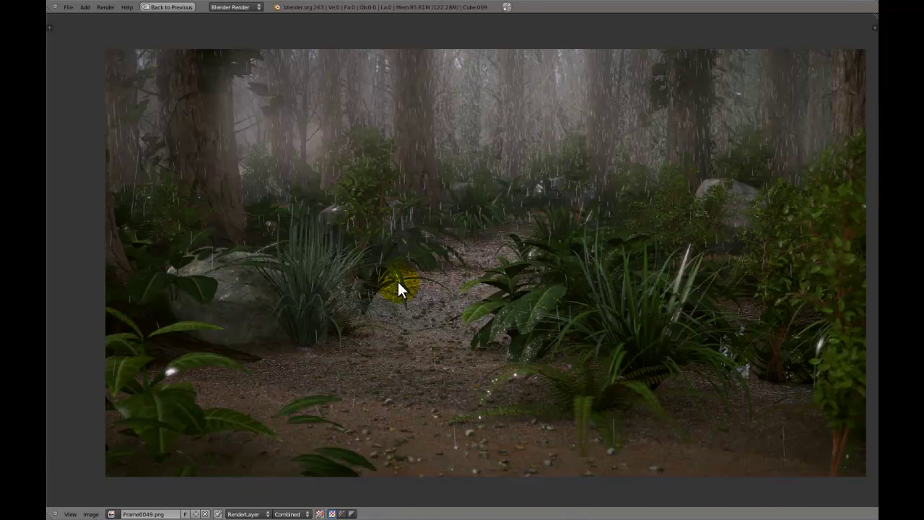
# Step: Restore the layout, merge the image area back into the 3D view, and save over the file
pyautogui.hotkey('ctrl', 'Up')
pyautogui.moveTo(518, 15); pyautogui.dragTo(655, 37)
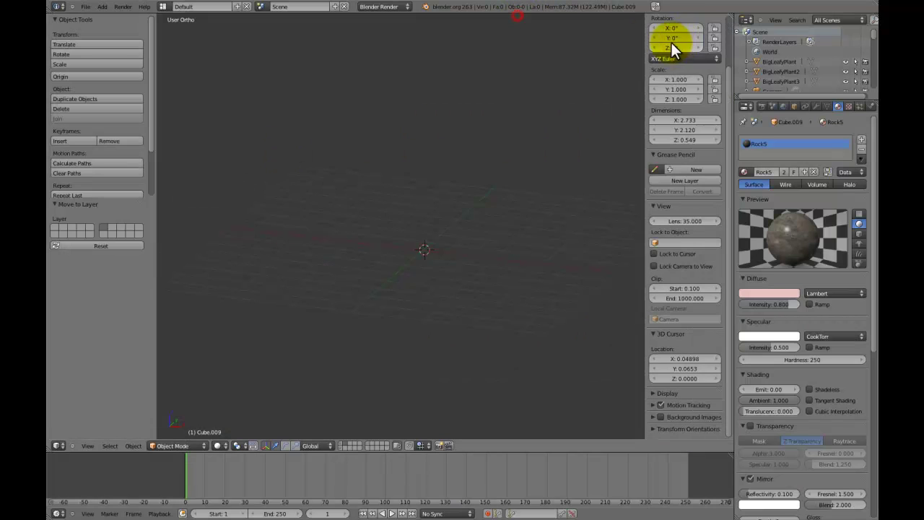
pyautogui.hotkey('ctrl', 's')
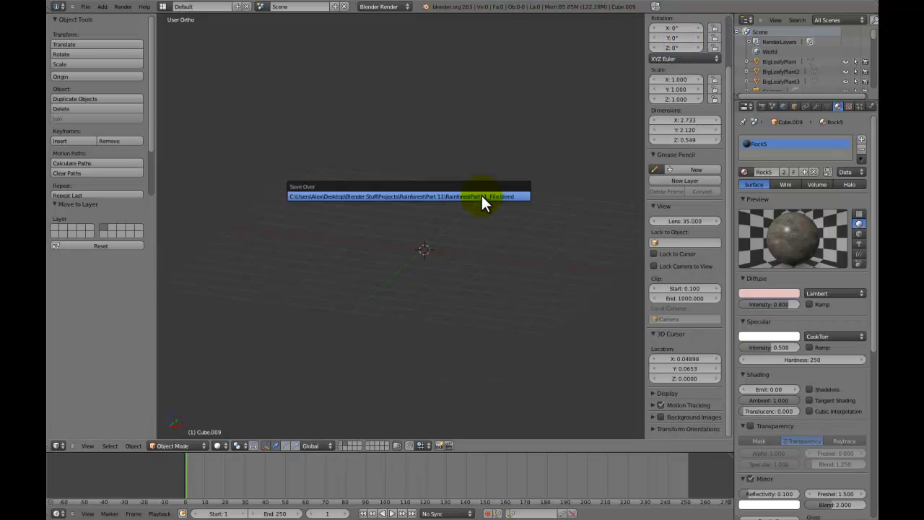
pyautogui.click(481, 193)
# Step: Switch to the front view and snap the 3D cursor to the scene center
pyautogui.press('KP_1')
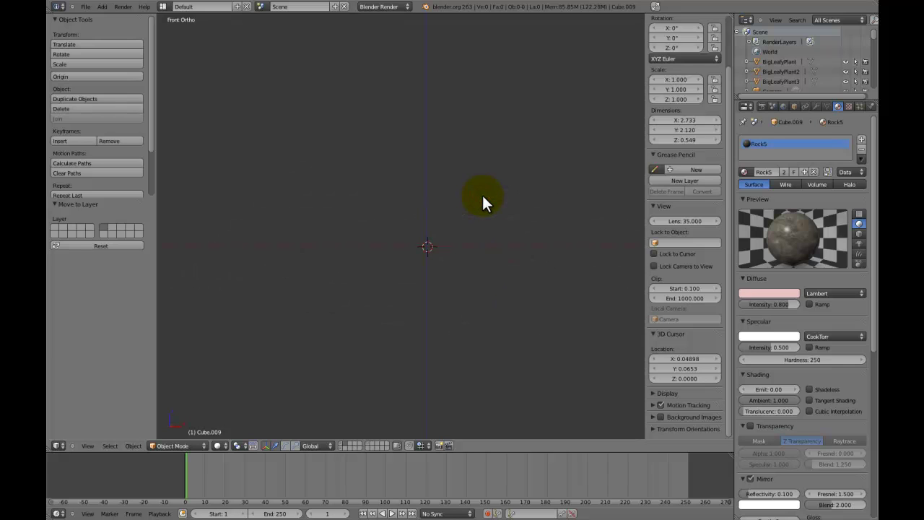
pyautogui.hotkey('shift', 'a')
pyautogui.press('Escape')
pyautogui.hotkey('shift', 's')
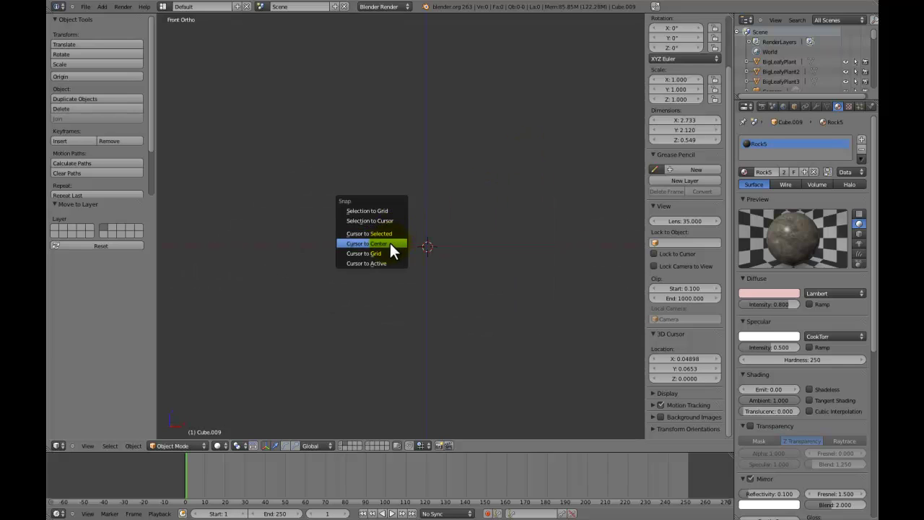
pyautogui.click(389, 243)
# Step: Add a cylinder mesh with 16 vertices at the 3D cursor
pyautogui.hotkey('shift', 'a')
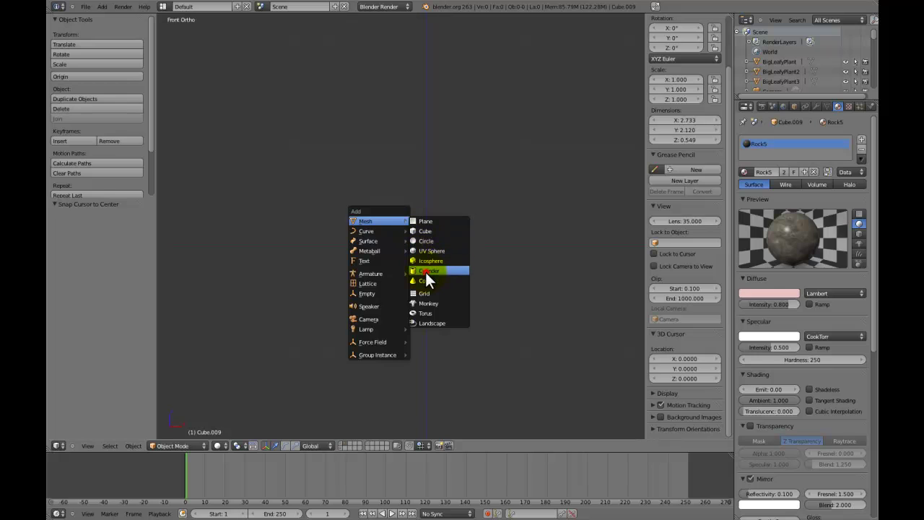
pyautogui.click(429, 271)
pyautogui.click(95, 225)
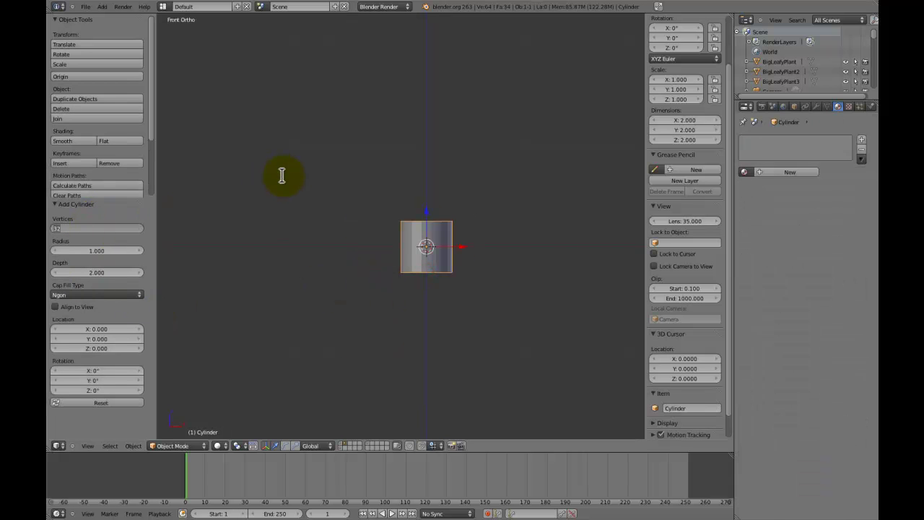
pyautogui.press('Return')
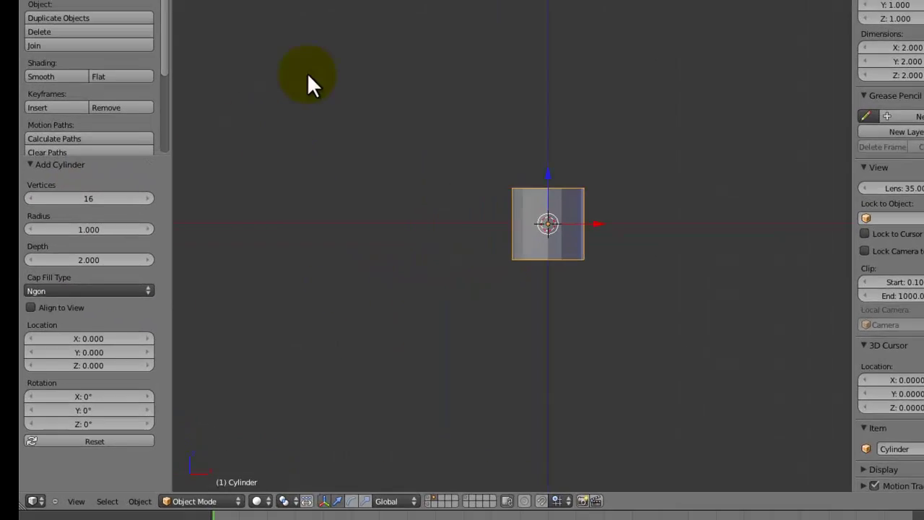
# Step: In Edit Mode, move the whole cylinder mesh up 1 unit along Z so its base sits at the origin
pyautogui.press('Tab')
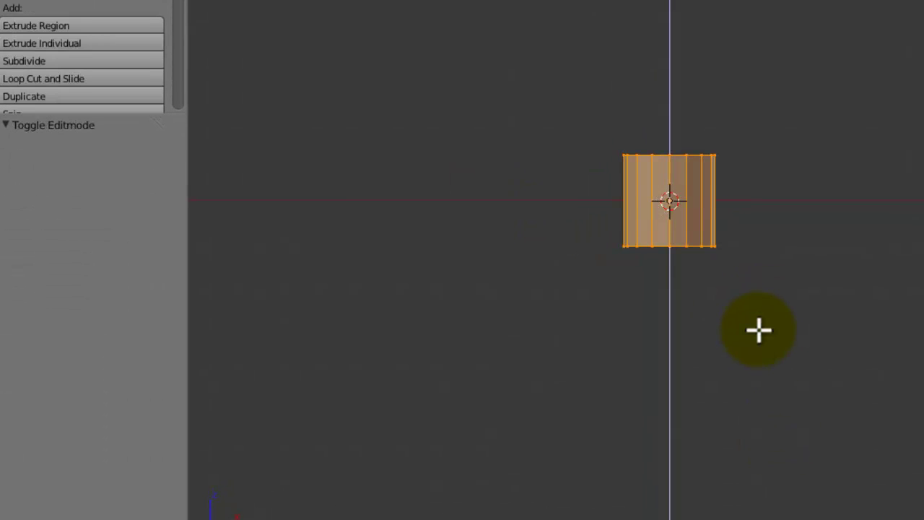
pyautogui.press('g')
pyautogui.press('z')
pyautogui.press('1')
pyautogui.click(759, 328)
# Step: Box-select the cylinder's top vertices and raise them along Z to stretch it into a tall trunk
pyautogui.press('a')
pyautogui.press('b')
pyautogui.moveTo(743, 67); pyautogui.dragTo(520, 128)
pyautogui.scroll(-2, 729, 234)
pyautogui.scroll(-2, 749, 274)
pyautogui.scroll(2, 749, 274)
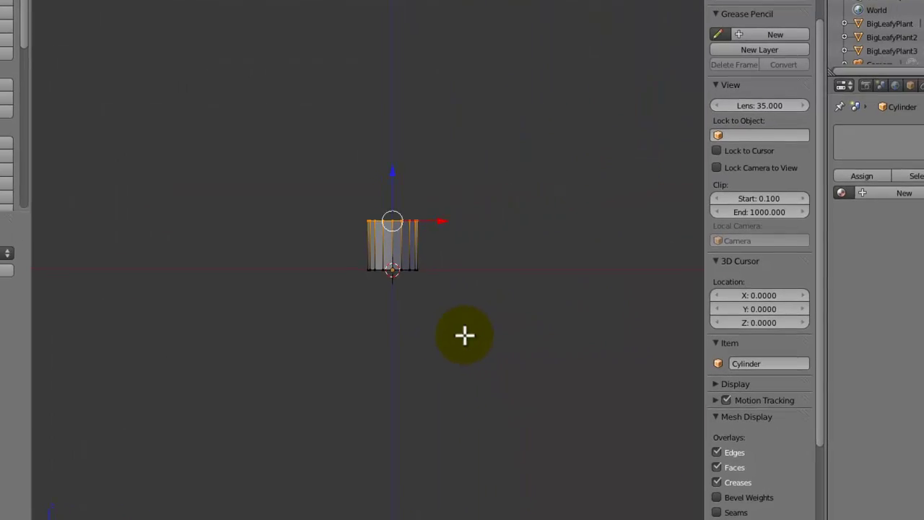
pyautogui.keyDown('shift'); pyautogui.moveTo(749, 274); pyautogui.dragTo(731, 438, button='middle'); pyautogui.keyUp('shift')
pyautogui.scroll(-4, 730, 437)
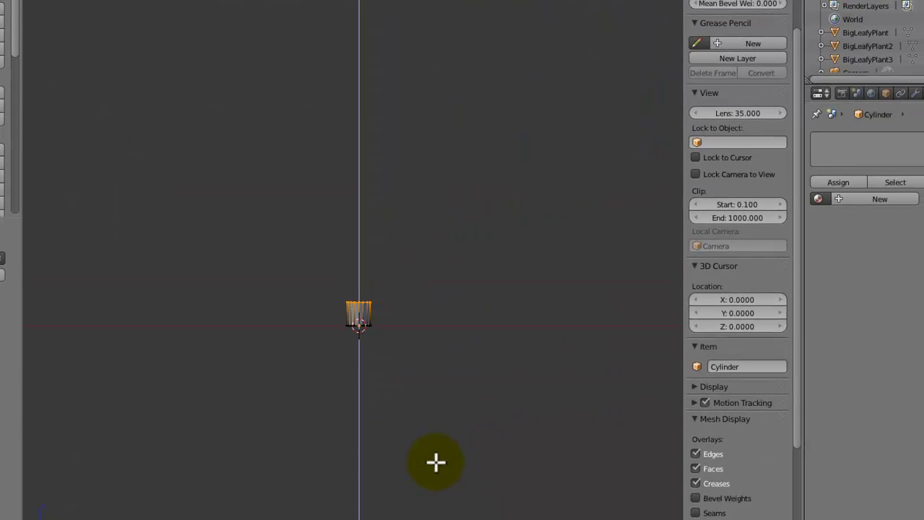
pyautogui.press('g')
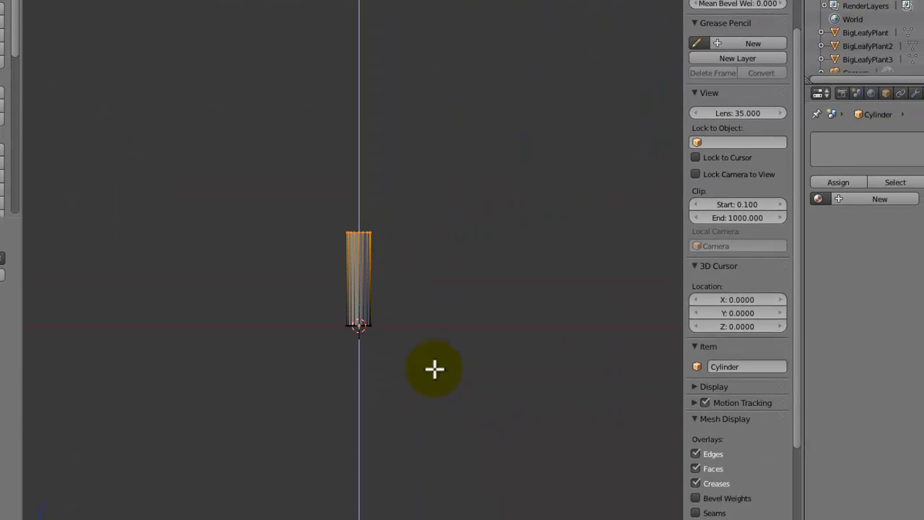
pyautogui.moveTo(423, 267); pyautogui.dragTo(404, 302, button='middle')
pyautogui.scroll(3, 405, 302)
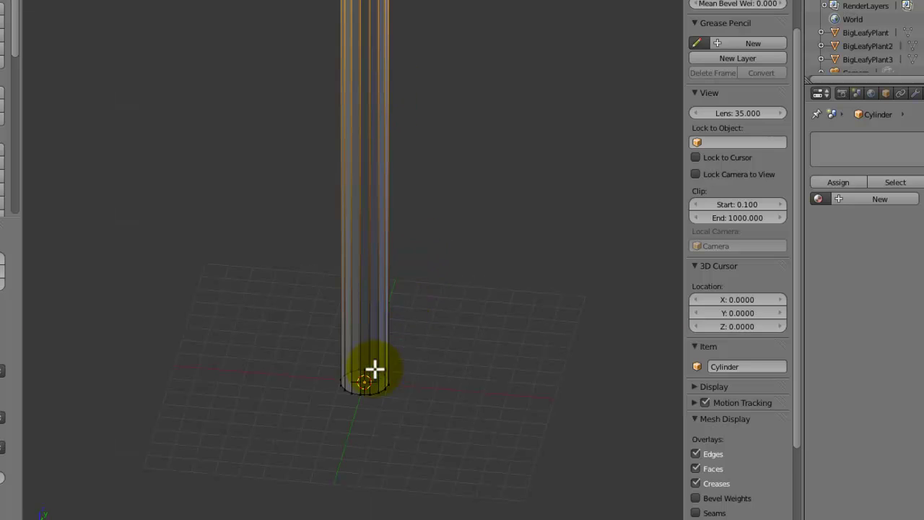
pyautogui.rightClick(368, 383)
pyautogui.press('x')
pyautogui.press('Escape')
# Step: Select the cylinder's bottom cap face and delete it
pyautogui.rightClick(367, 378)
pyautogui.moveTo(375, 352); pyautogui.dragTo(349, 418, button='middle')
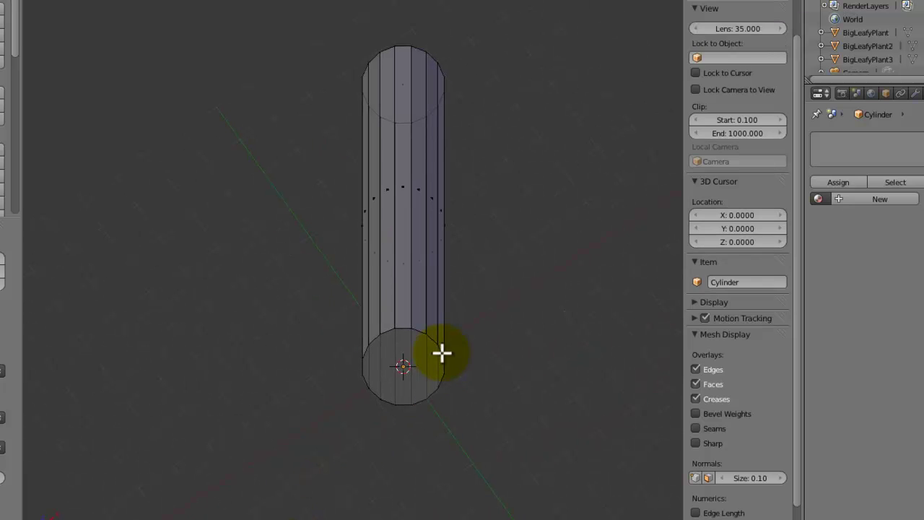
pyautogui.rightClick(410, 368)
pyautogui.press('x')
pyautogui.click(411, 367)
# Step: Delete the cylinder's top cap face to leave an open tube
pyautogui.moveTo(410, 367); pyautogui.dragTo(415, 324, button='middle')
pyautogui.press('x')
pyautogui.click(390, 214)
pyautogui.scroll(-5, 378, 263)
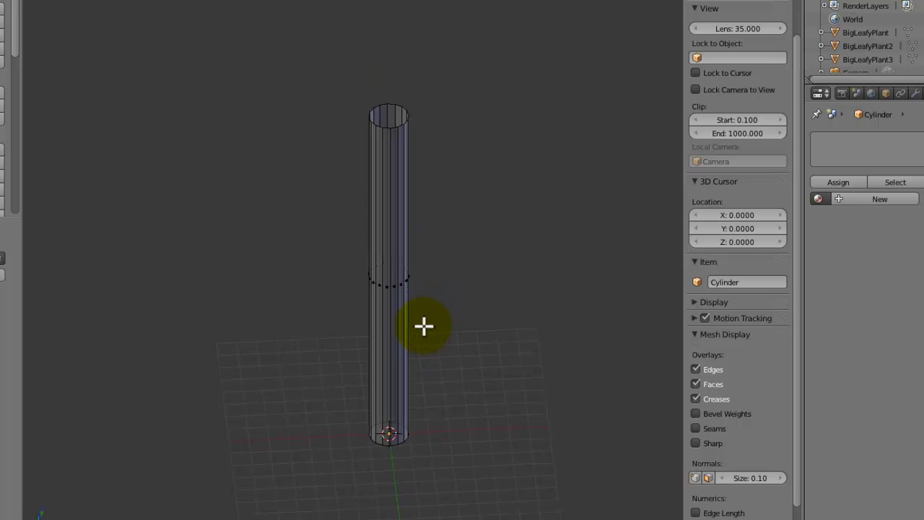
# Step: Save the file, and in front view add about 21 evenly spaced horizontal loop cuts along the trunk
pyautogui.press('KP_1')
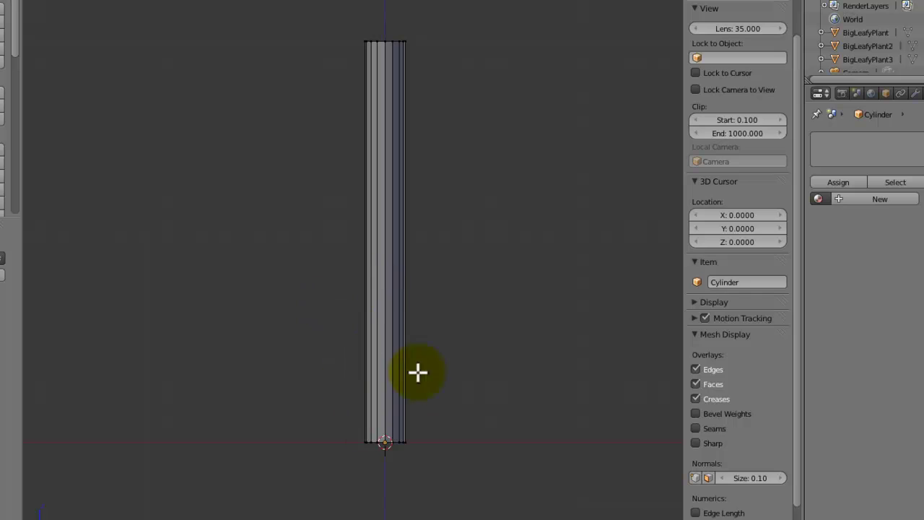
pyautogui.hotkey('ctrl', 's')
pyautogui.click(506, 351)
pyautogui.keyDown('shift'); pyautogui.moveTo(417, 345); pyautogui.dragTo(401, 369, button='middle'); pyautogui.keyUp('shift')
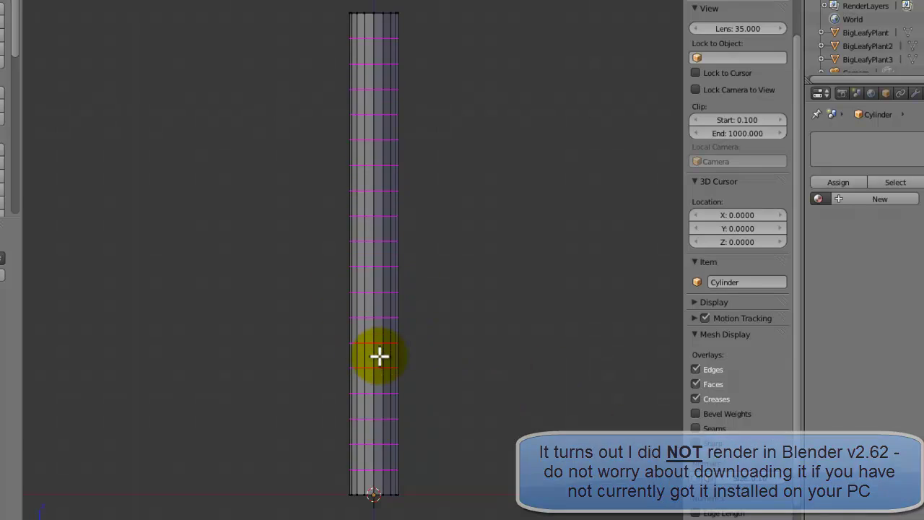
pyautogui.press('a')
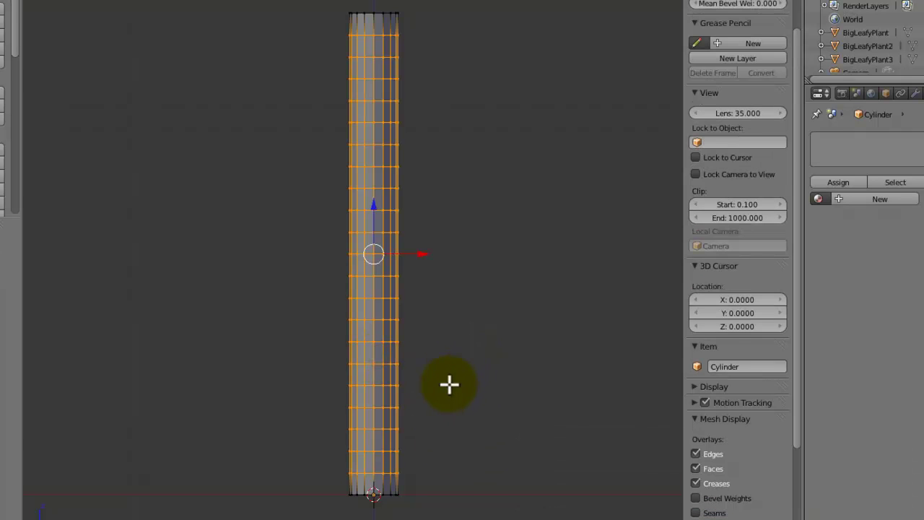
# Step: Box-select only the bottom ring of vertices and scale it outward to flare the trunk's base
pyautogui.press('a')
pyautogui.keyDown('shift'); pyautogui.moveTo(441, 491); pyautogui.dragTo(431, 372, button='middle'); pyautogui.keyUp('shift')
pyautogui.scroll(2, 431, 371)
pyautogui.press('b')
pyautogui.moveTo(427, 413); pyautogui.dragTo(293, 439)
pyautogui.press('s')
pyautogui.click(466, 427)
pyautogui.moveTo(466, 427); pyautogui.dragTo(374, 374, button='middle')
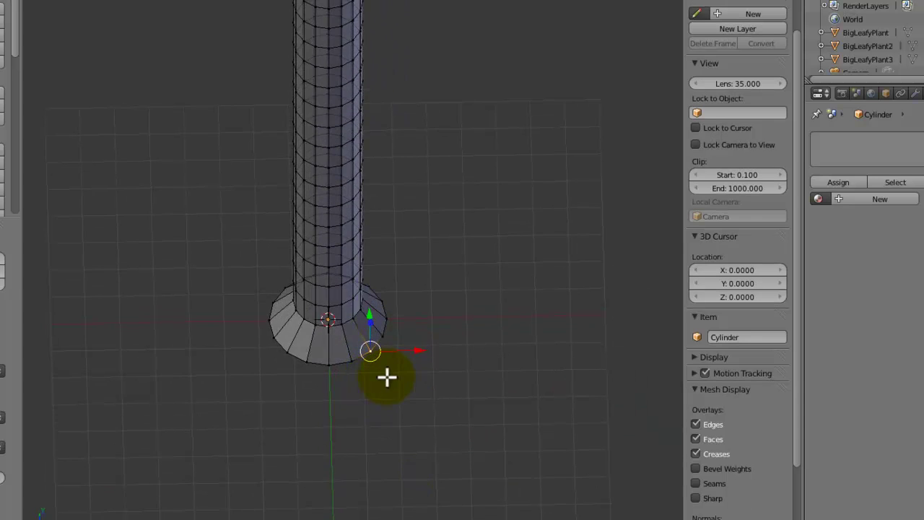
# Step: From top view, shrink the proportional editing influence to a small area and move one base vertex between +X and -Y inward
pyautogui.press('KP_7')
pyautogui.scroll(6, 385, 378)
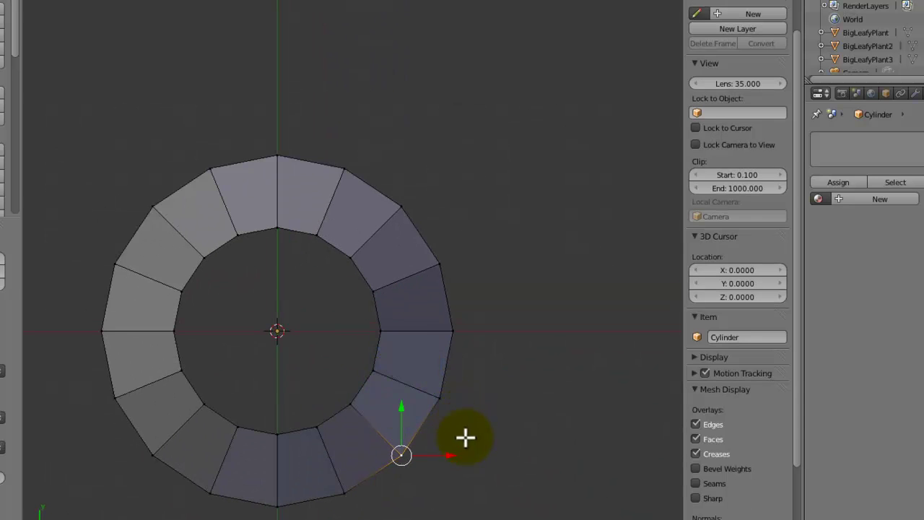
pyautogui.press('g')
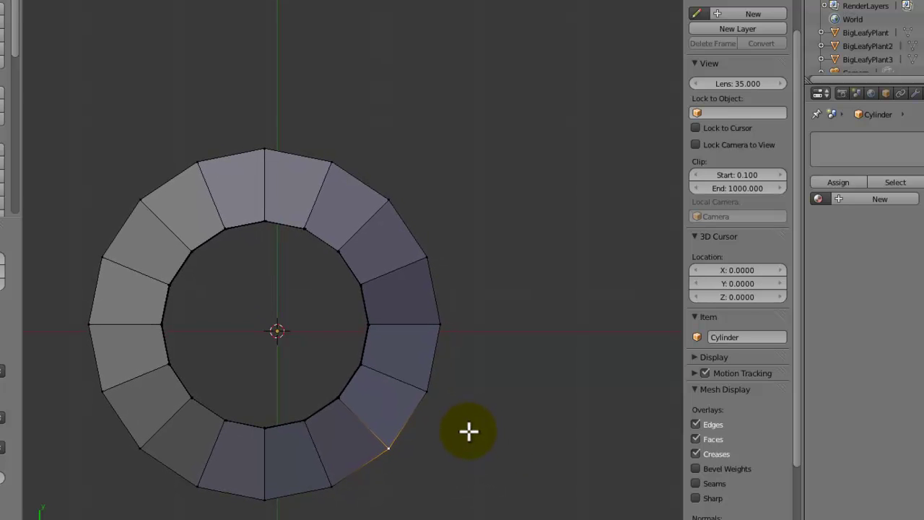
pyautogui.scroll(5, 468, 431)
pyautogui.scroll(20, 468, 431)
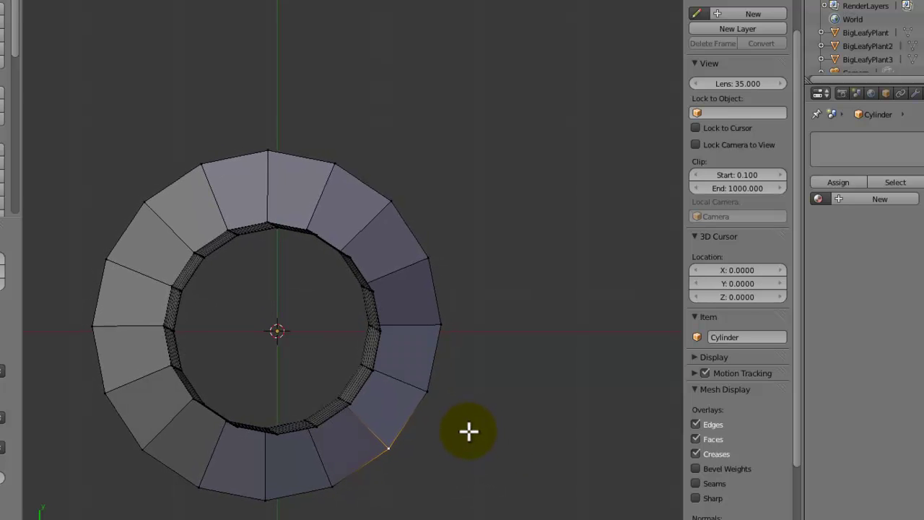
pyautogui.scroll(15, 469, 431)
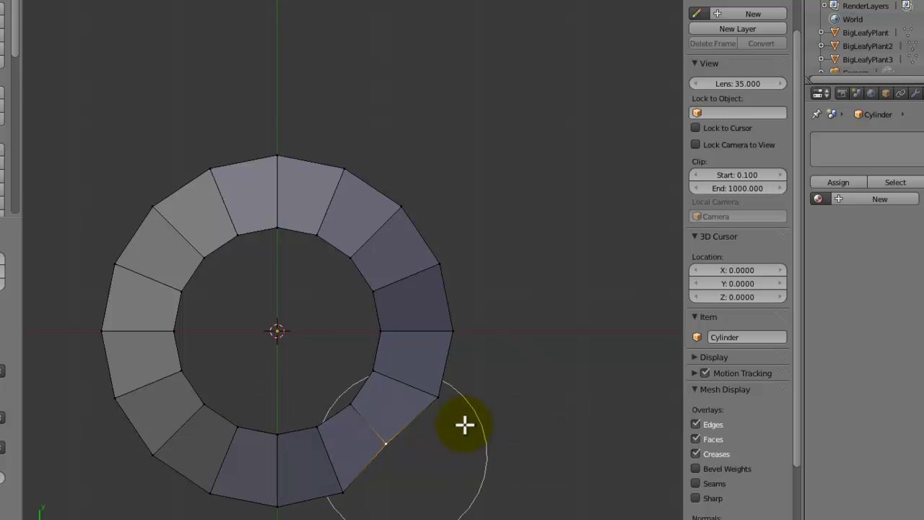
pyautogui.click(450, 408)
# Step: Pull the base vertex on +X outward, the next one counterclockwise inward, and the following one outward as roots
pyautogui.press('g')
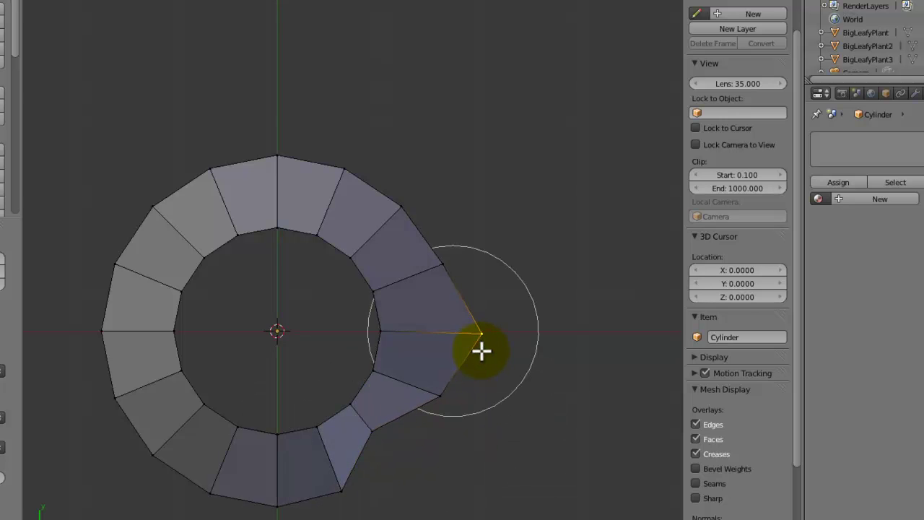
pyautogui.click(482, 351)
pyautogui.rightClick(437, 268)
pyautogui.press('g')
pyautogui.click(408, 257)
pyautogui.rightClick(404, 207)
pyautogui.press('g')
pyautogui.click(398, 171)
# Step: Pull the base ring vertex just before +Y outward into a root tip and push the +Y vertex inward
pyautogui.rightClick(342, 166)
pyautogui.press('g')
pyautogui.click(338, 194)
pyautogui.press('g')
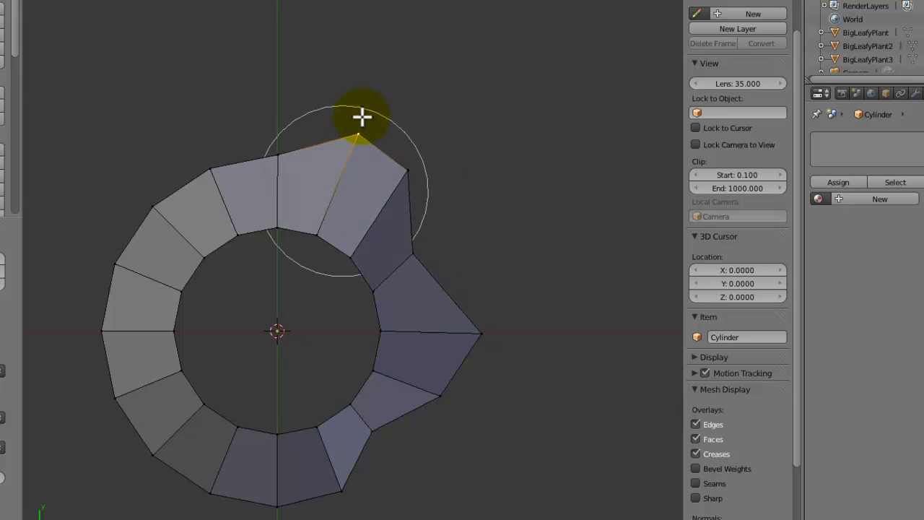
pyautogui.click(381, 99)
pyautogui.rightClick(282, 163)
pyautogui.press('g')
pyautogui.click(279, 198)
# Step: Move the three base vertices between +Y and -X alternately outward, inward and outward to form two roots
pyautogui.rightClick(209, 173)
pyautogui.press('g')
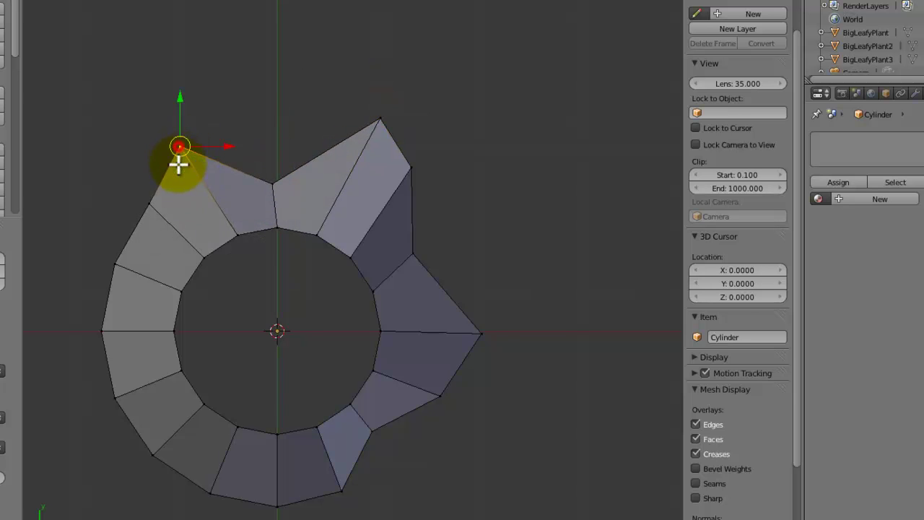
pyautogui.click(184, 152)
pyautogui.rightClick(156, 207)
pyautogui.press('g')
pyautogui.click(175, 231)
pyautogui.rightClick(119, 266)
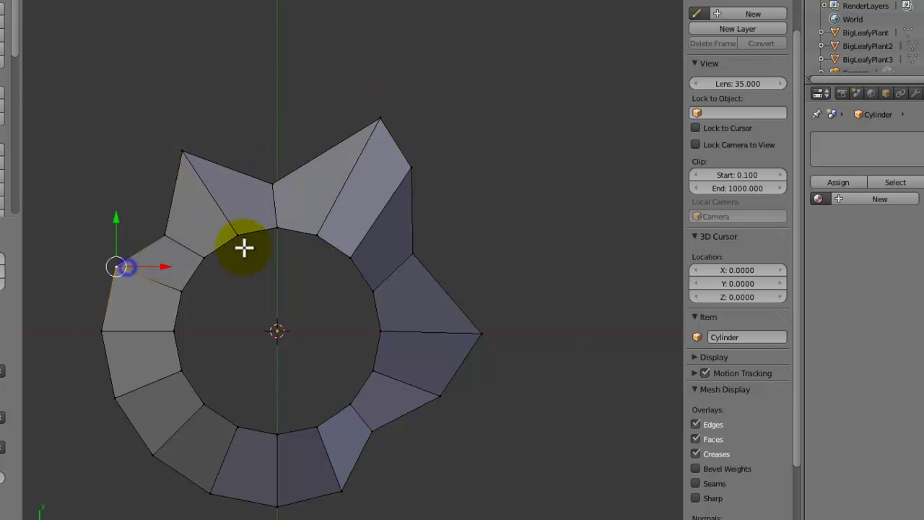
pyautogui.press('g')
pyautogui.click(171, 262)
# Step: Push the -X base vertex inward and pull the two vertices following it toward -Y outward into a wide root
pyautogui.rightClick(101, 328)
pyautogui.press('g')
pyautogui.click(136, 324)
pyautogui.rightClick(120, 394)
pyautogui.press('g')
pyautogui.click(96, 420)
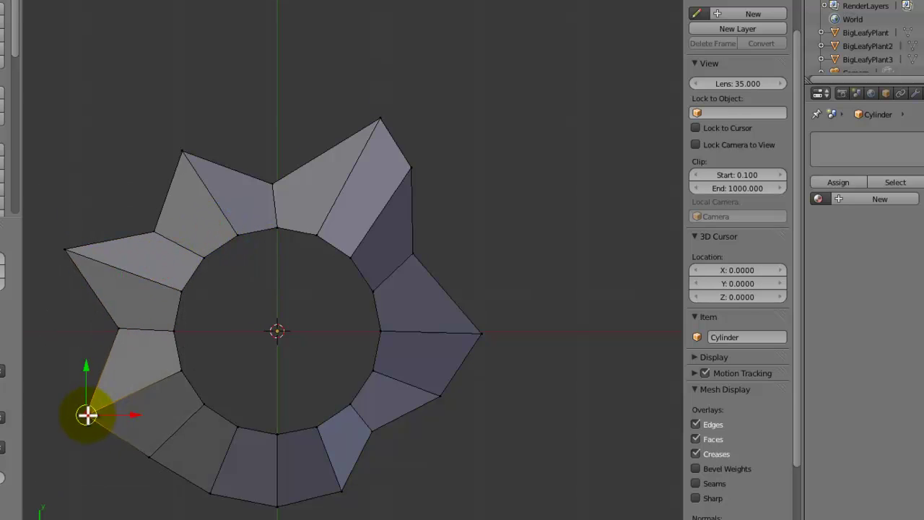
pyautogui.rightClick(144, 452)
pyautogui.press('g')
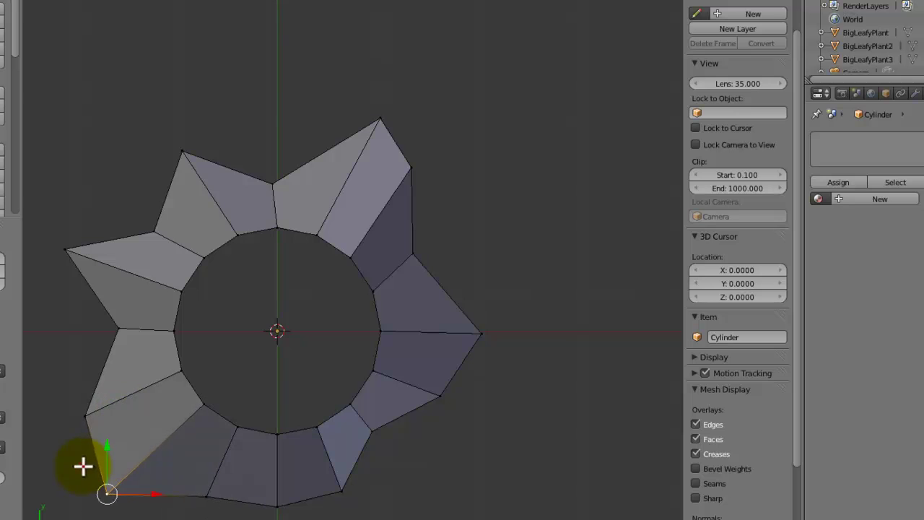
pyautogui.click(85, 470)
# Step: Push the base vertex just before -Y inward and pull the -Y vertex outward to complete the root outline
pyautogui.rightClick(216, 496)
pyautogui.press('g')
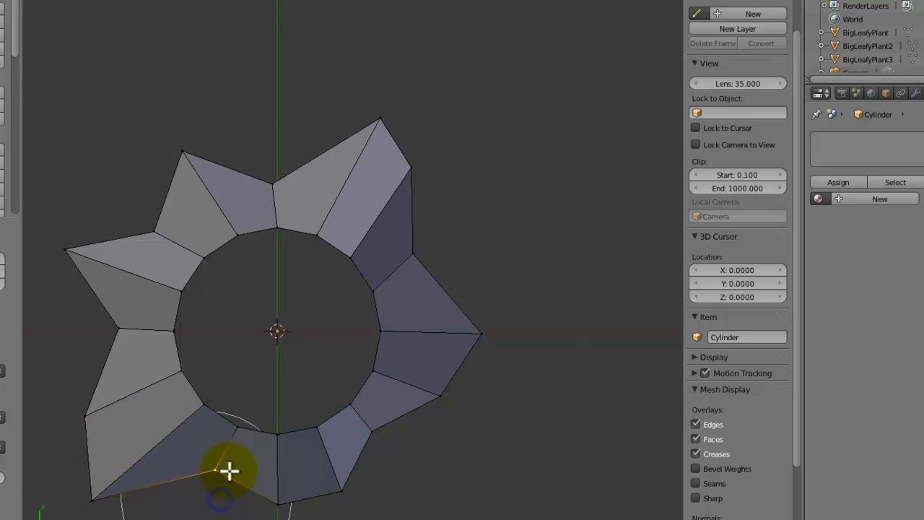
pyautogui.click(229, 471)
pyautogui.rightClick(292, 494)
pyautogui.press('g')
pyautogui.click(311, 500)
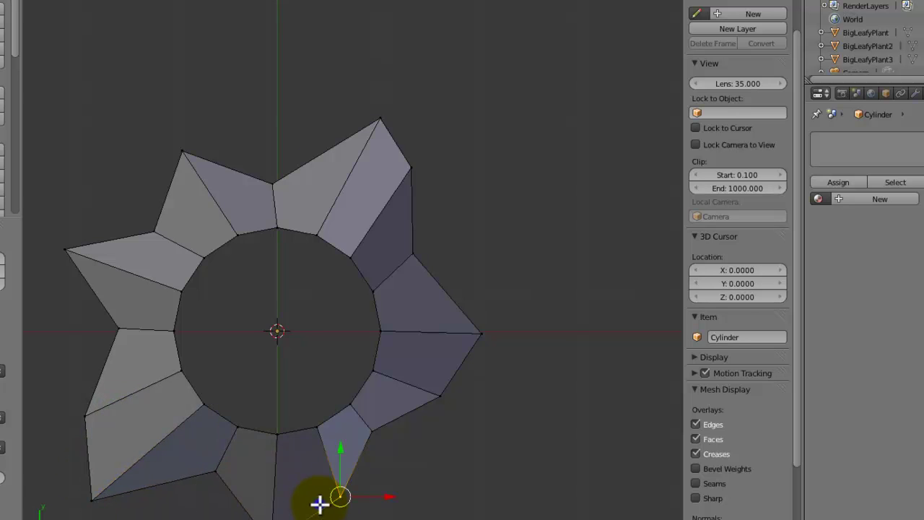
# Step: Add a horizontal loop cut around the flared base and scale the new edge loop by 0.879
pyautogui.moveTo(290, 514); pyautogui.dragTo(327, 367, button='middle')
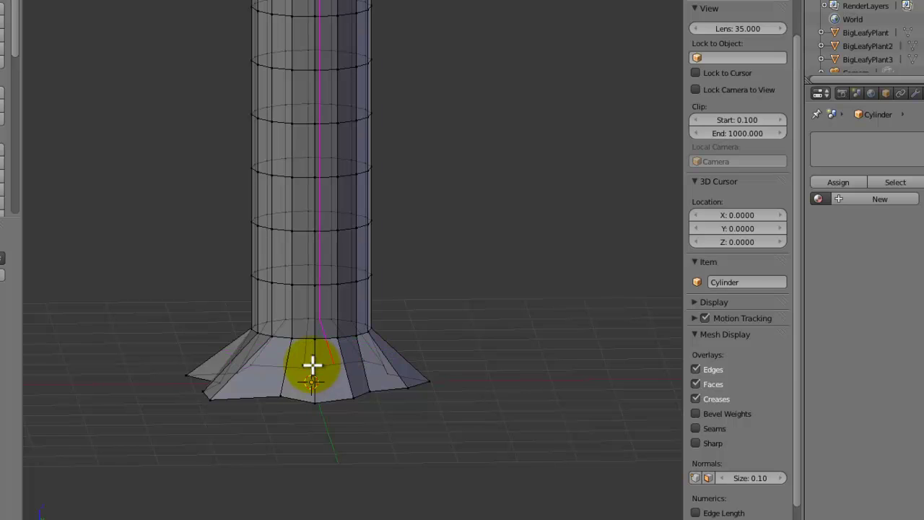
pyautogui.keyDown('alt'); pyautogui.rightClick(314, 366); pyautogui.keyUp('alt')
pyautogui.moveTo(313, 364); pyautogui.dragTo(366, 391, button='middle')
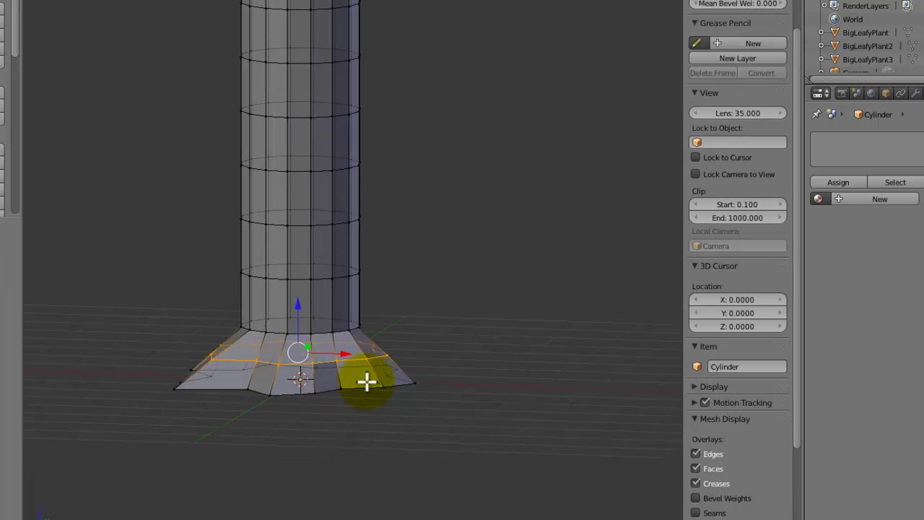
pyautogui.click(435, 376)
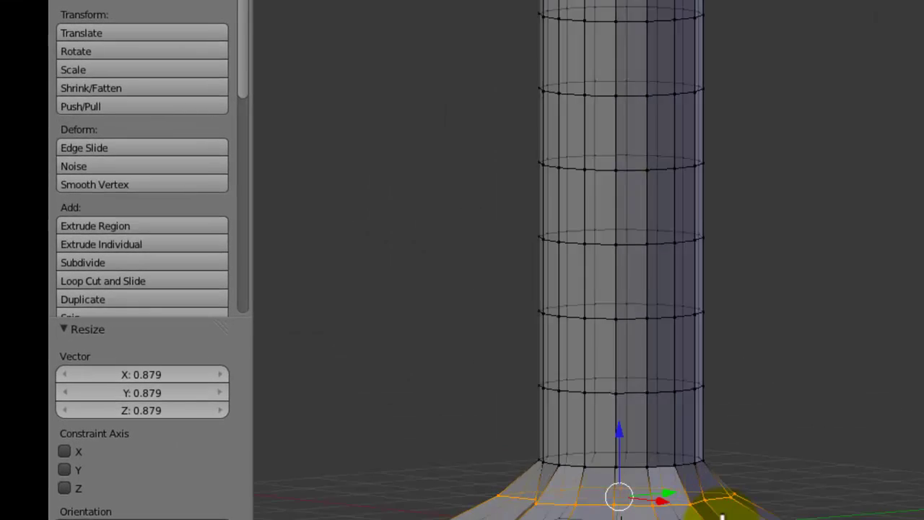
# Step: Return to Object Mode and apply smooth shading to the trunk
pyautogui.press('Tab')
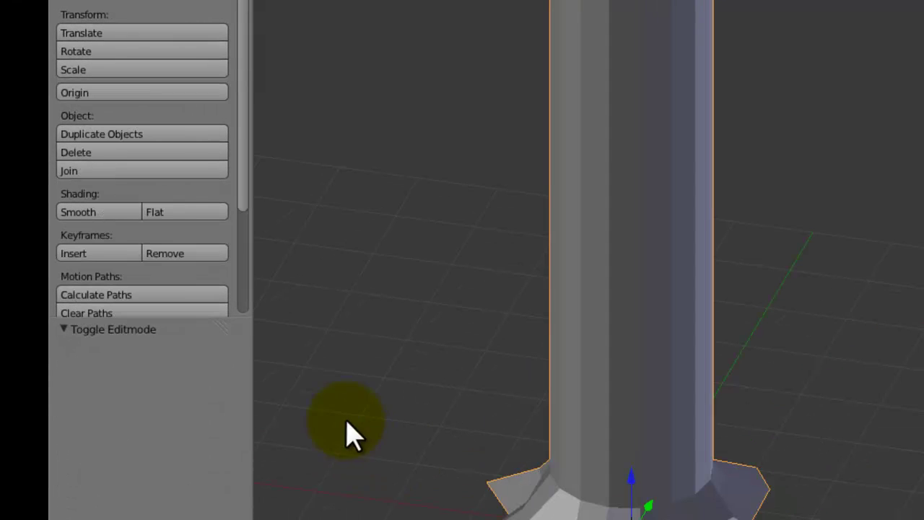
pyautogui.click(79, 210)
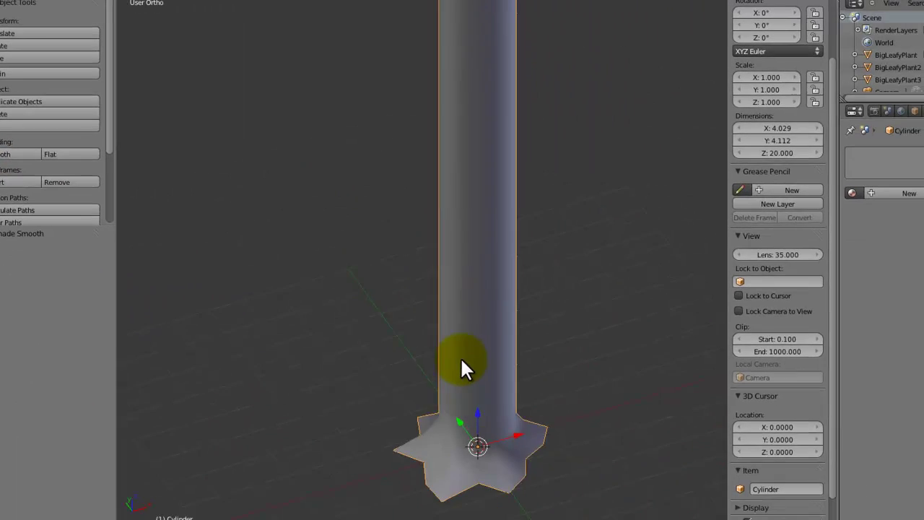
pyautogui.press('Tab')
pyautogui.press('KP_5')
pyautogui.press('Tab')
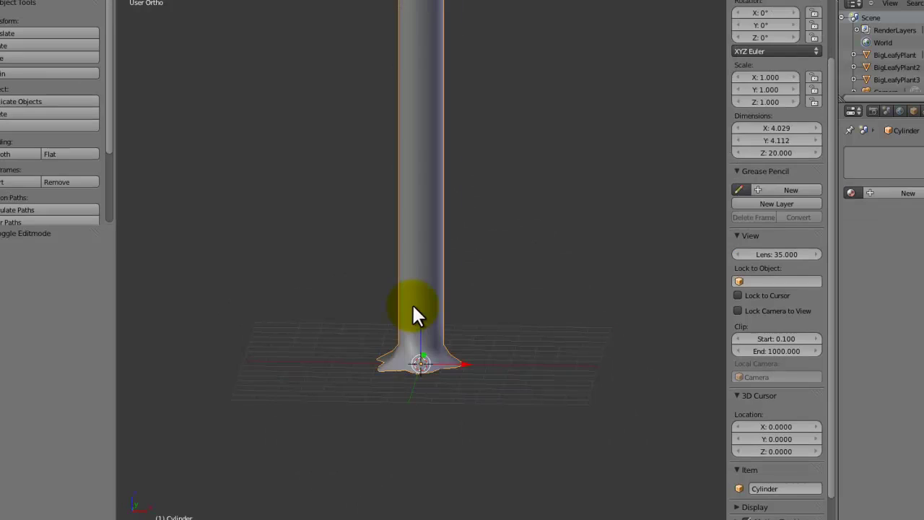
pyautogui.keyDown('shift'); pyautogui.moveTo(411, 303); pyautogui.dragTo(418, 391, button='middle'); pyautogui.keyUp('shift')
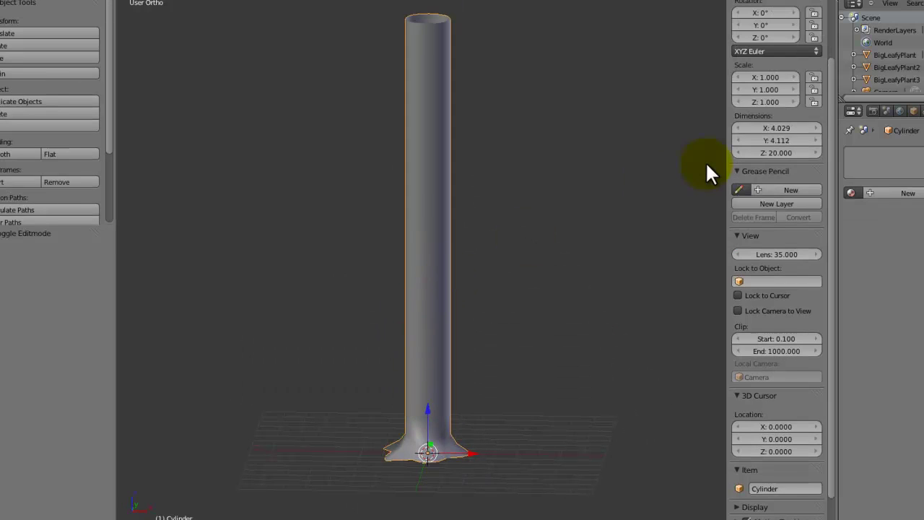
# Step: Add a Subdivision Surface modifier to the trunk and set its render subdivisions to 1
pyautogui.click(923, 111)
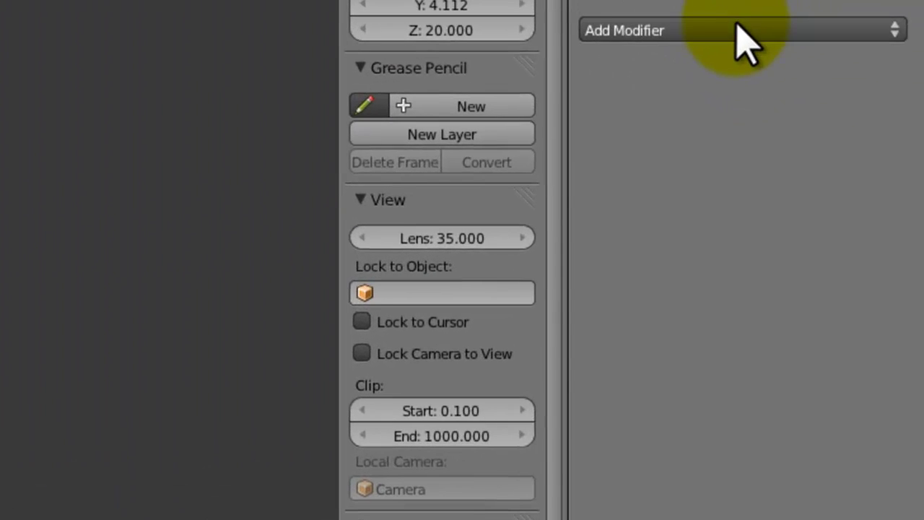
pyautogui.click(917, 148)
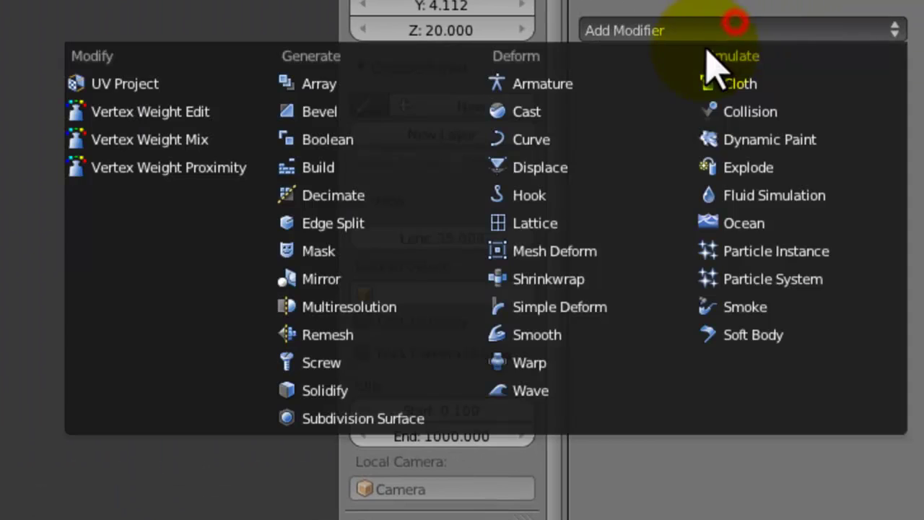
pyautogui.click(396, 408)
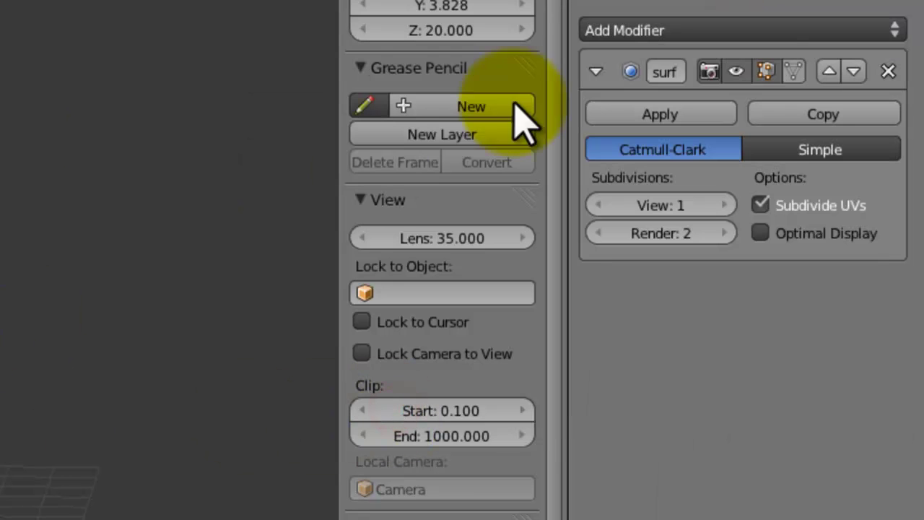
pyautogui.click(597, 232)
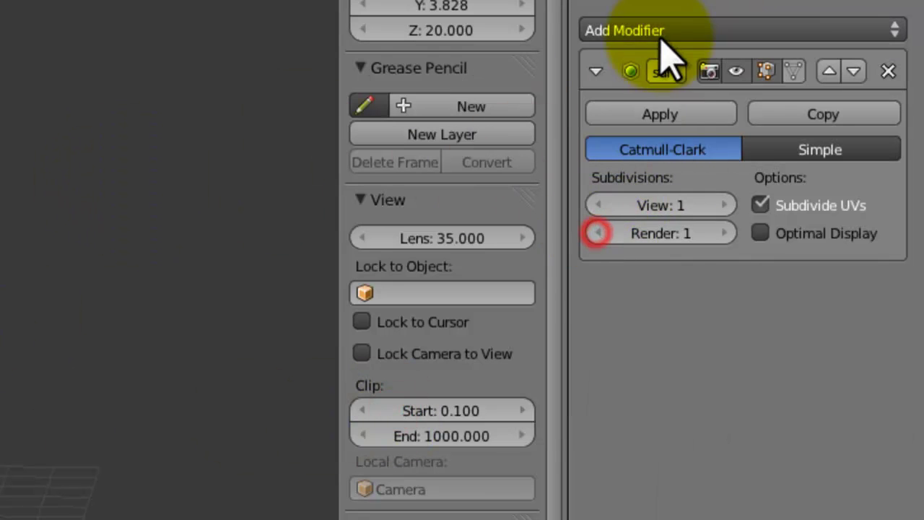
# Step: Add a Displace modifier and a second Subdivision Surface modifier with render subdivisions of 1
pyautogui.click(656, 32)
pyautogui.click(524, 169)
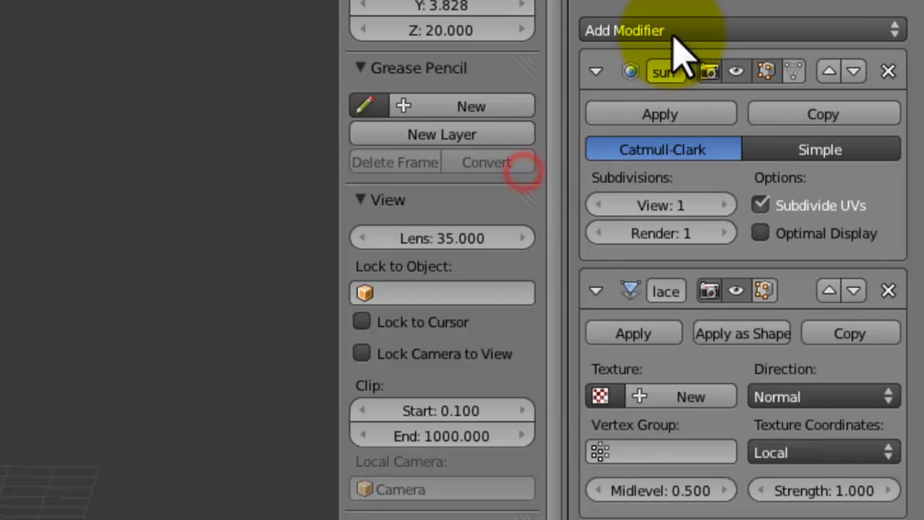
pyautogui.click(673, 36)
pyautogui.click(404, 433)
pyautogui.click(733, 487)
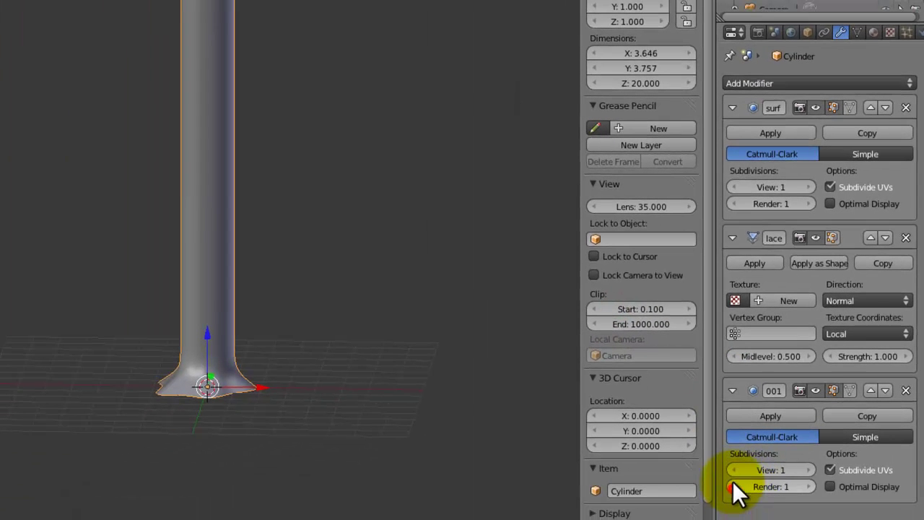
# Step: Create a new material named TallTree for the trunk and save the file
pyautogui.click(873, 32)
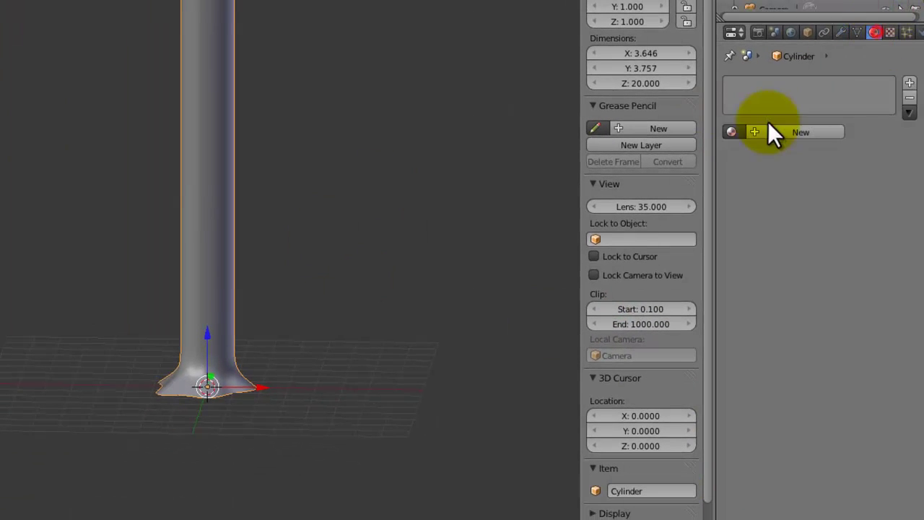
pyautogui.click(768, 132)
pyautogui.doubleClick(773, 132)
pyautogui.write('TallTree')
pyautogui.press('Return')
pyautogui.hotkey('ctrl', 's')
pyautogui.click(583, 125)
pyautogui.hotkey('ctrl', 's')
pyautogui.click(503, 115)
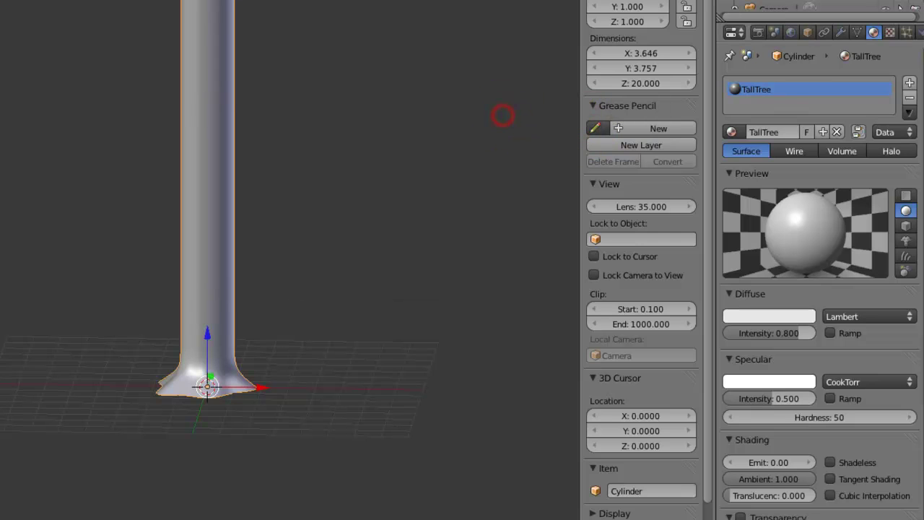
# Step: Add a new texture named TallTreeCOL to the TallTree material and save the file
pyautogui.click(890, 31)
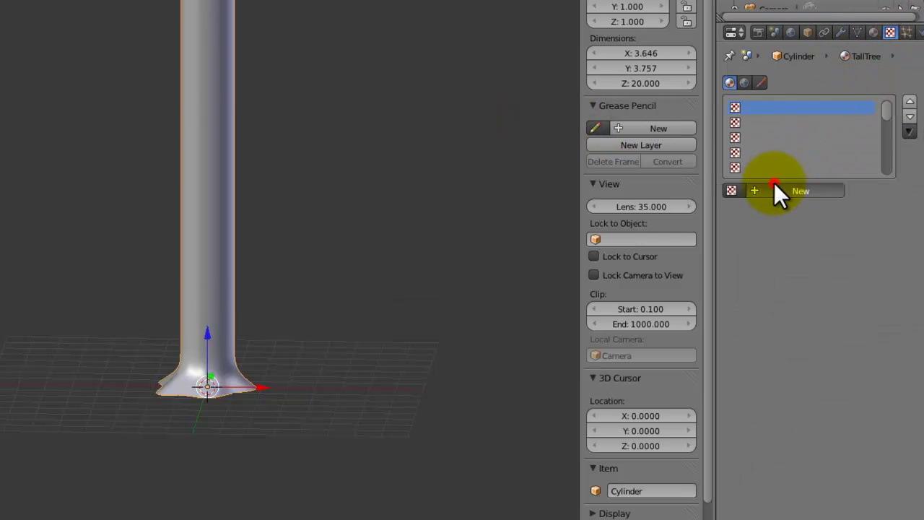
pyautogui.click(774, 183)
pyautogui.click(782, 188)
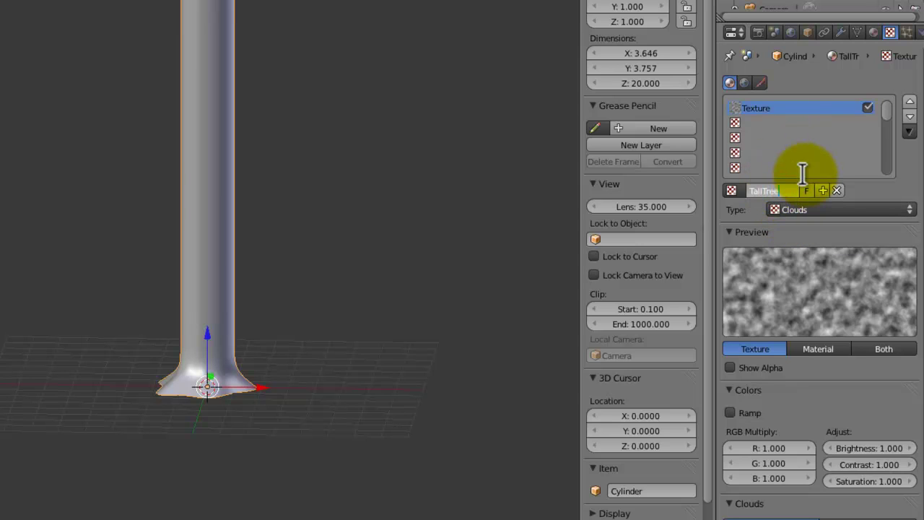
pyautogui.press('Return')
pyautogui.hotkey('ctrl', 's')
pyautogui.click(806, 174)
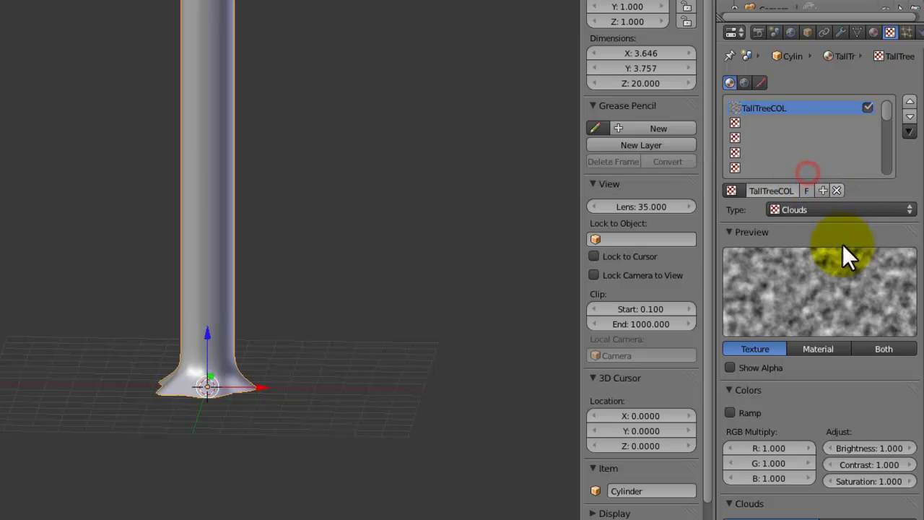
pyautogui.scroll(-5, 834, 252)
pyautogui.scroll(5, 790, 359)
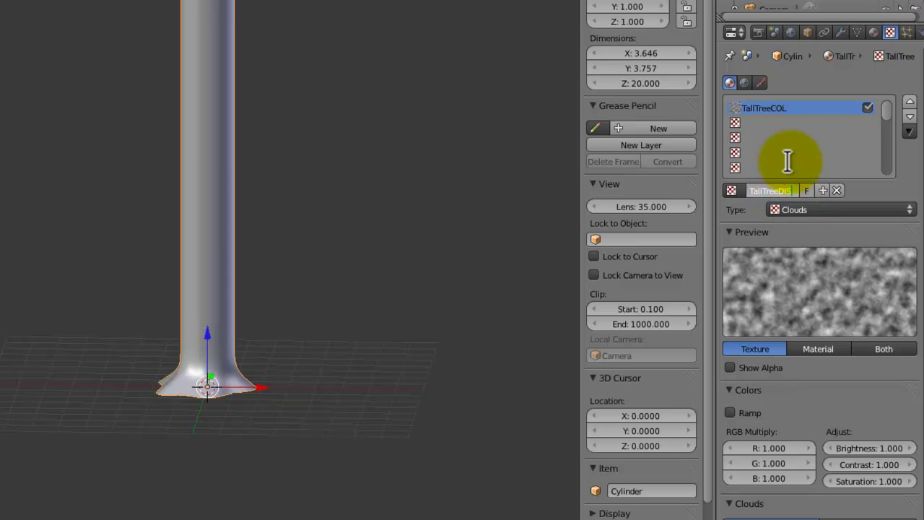
# Step: Rename the TallTreeCOL texture to TallTreeDISP and save the file
pyautogui.press('Return')
pyautogui.hotkey('ctrl', 's')
pyautogui.click(791, 161)
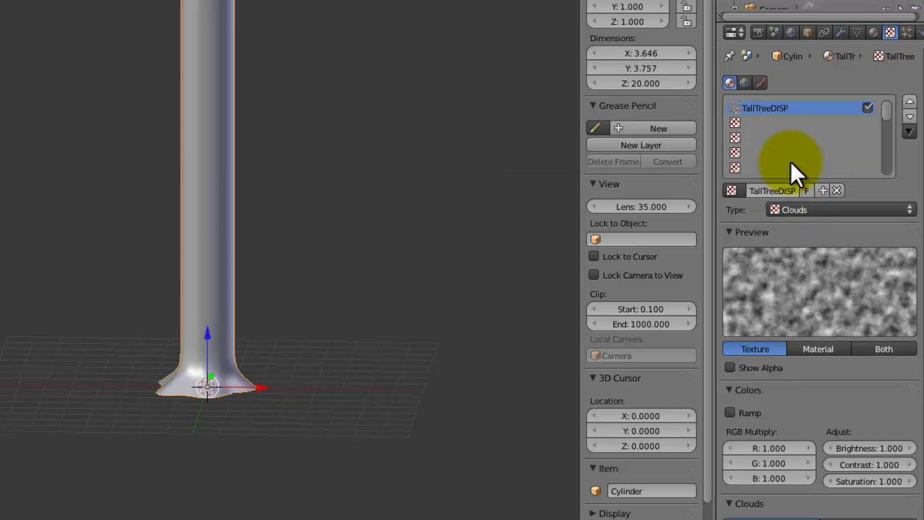
# Step: Disable the TallTreeDISP texture in the material and set its cloud noise size to 0.05
pyautogui.click(867, 107)
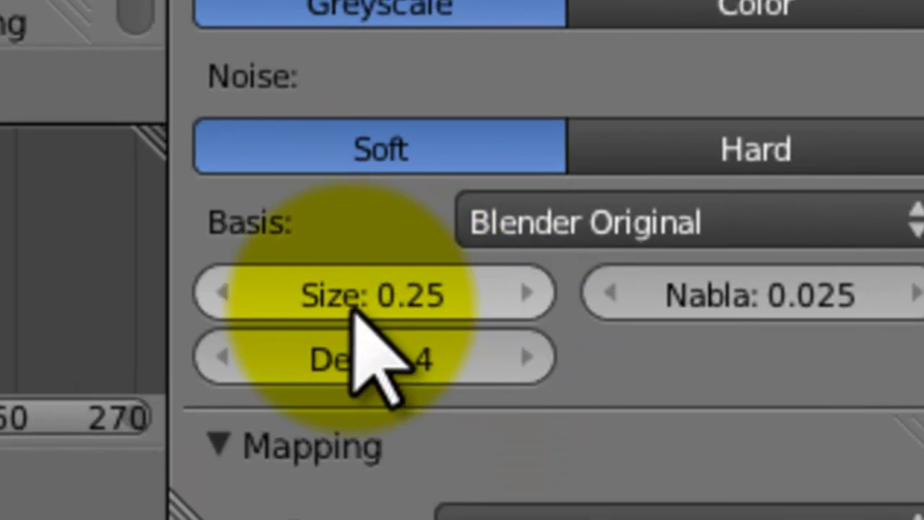
pyautogui.click(350, 304)
pyautogui.write('.05')
pyautogui.press('Return')
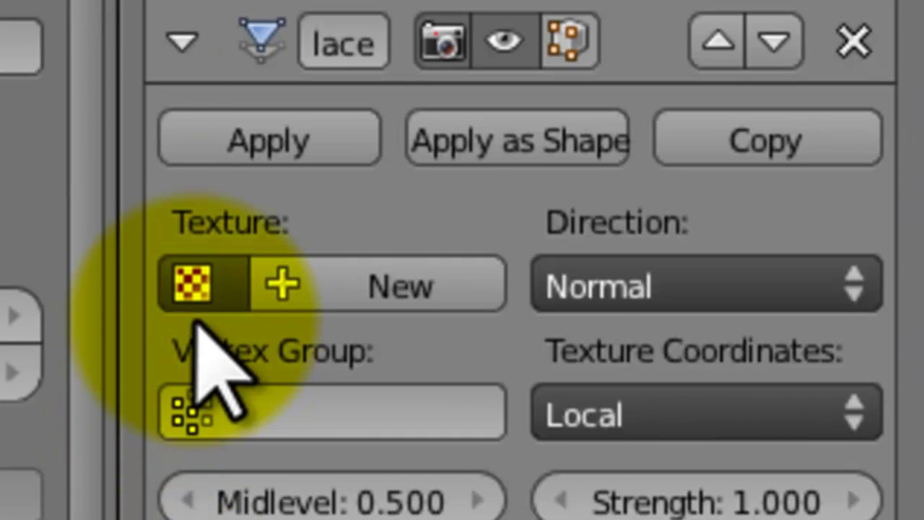
# Step: Assign the TallTreeDISP texture to the trunk's Displace modifier
pyautogui.click(192, 283)
pyautogui.write('dip')
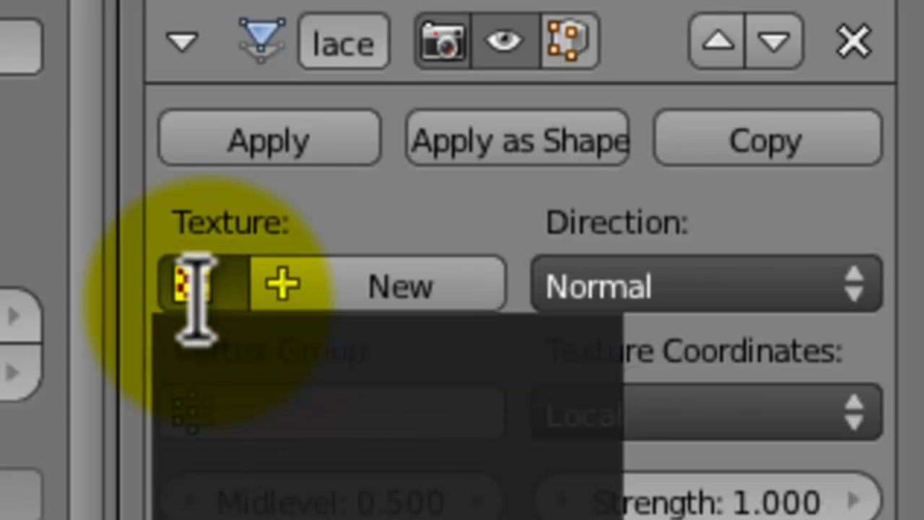
pyautogui.press('BackSpace')
pyautogui.press('Return')
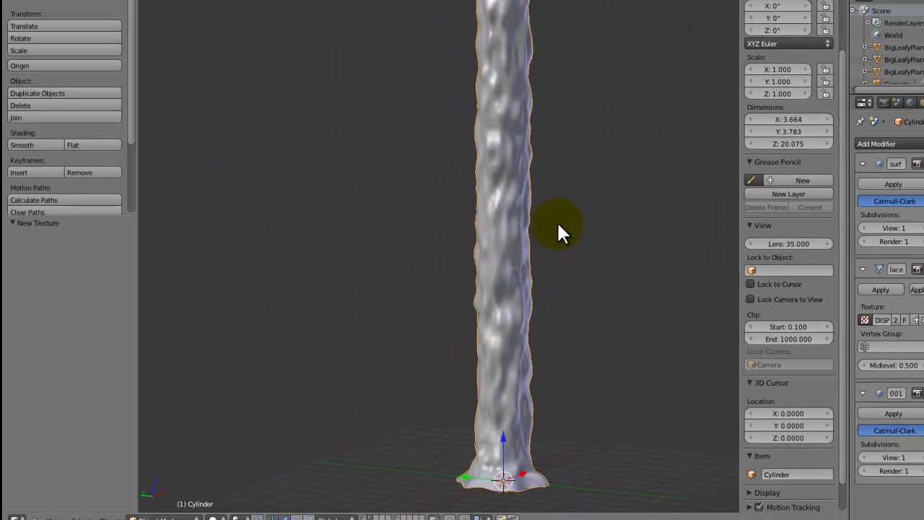
# Step: Set the Displace modifier's strength to 0.5 and check the trunk's bark relief
pyautogui.scroll(-3, 556, 249)
pyautogui.scroll(2, 501, 264)
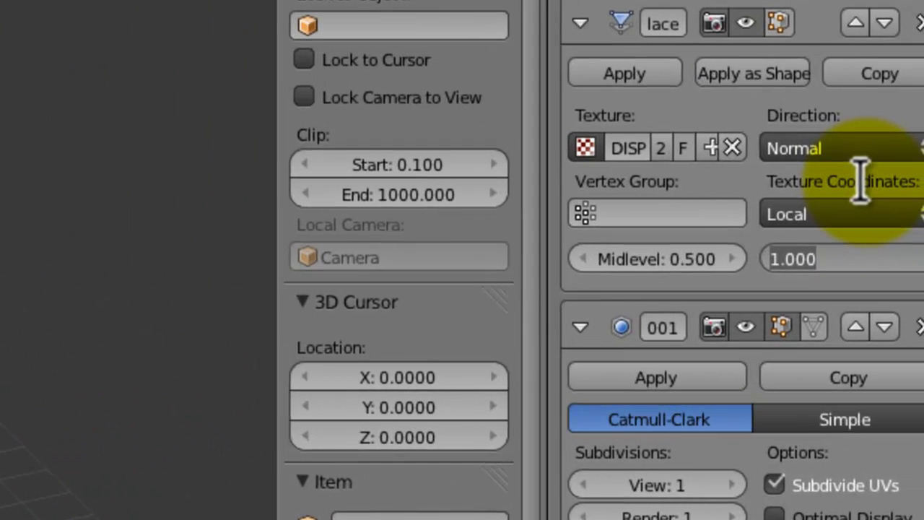
pyautogui.write('.05')
pyautogui.press('Return')
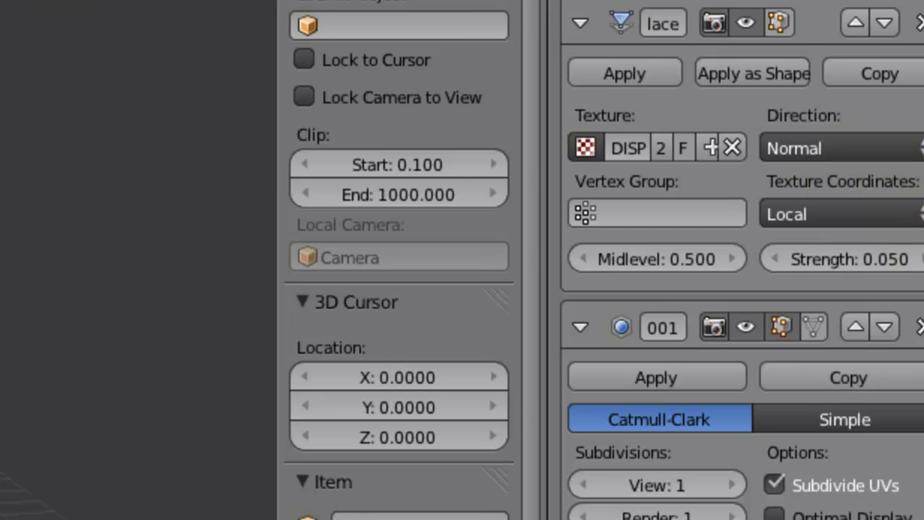
pyautogui.click(844, 259)
pyautogui.write('.5')
pyautogui.press('Return')
pyautogui.moveTo(320, 232); pyautogui.dragTo(185, 249, button='middle')
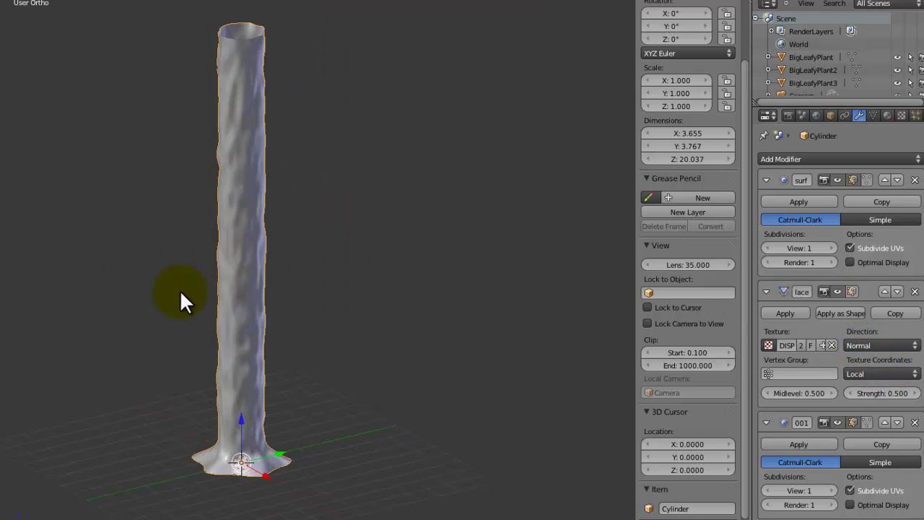
pyautogui.moveTo(191, 316); pyautogui.dragTo(378, 262, button='middle')
# Step: Enter Edit Mode on the trunk mesh at its flared base
pyautogui.scroll(4, 376, 254)
pyautogui.press('Tab')
pyautogui.keyDown('shift'); pyautogui.moveTo(348, 343); pyautogui.dragTo(331, 367, button='middle'); pyautogui.keyUp('shift')
pyautogui.keyDown('alt'); pyautogui.rightClick(301, 371); pyautogui.keyUp('alt')
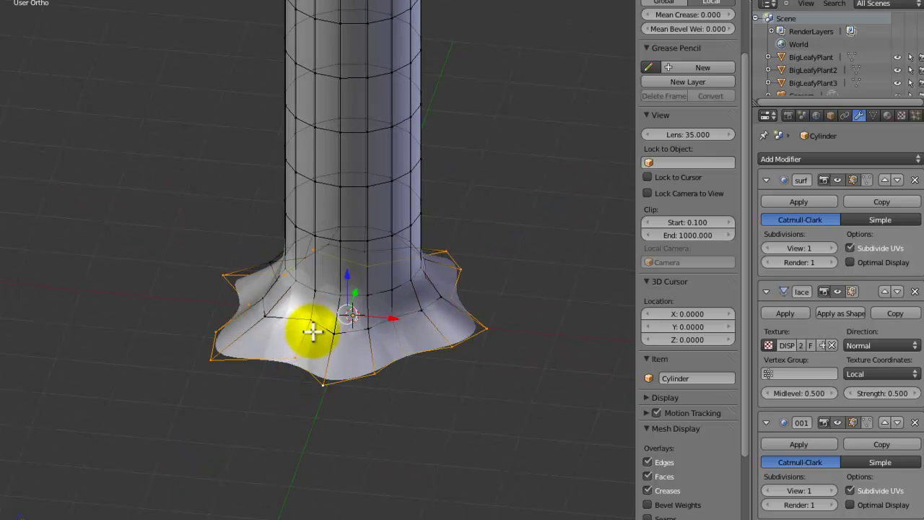
pyautogui.press('a')
pyautogui.hotkey('ctrl', 'r')
pyautogui.rightClick(369, 342)
pyautogui.moveTo(369, 350); pyautogui.dragTo(377, 399, button='middle')
# Step: From the top view, pull the front and front-left root tips outward and push the base vertices beside them inward
pyautogui.rightClick(392, 333)
pyautogui.press('KP_7')
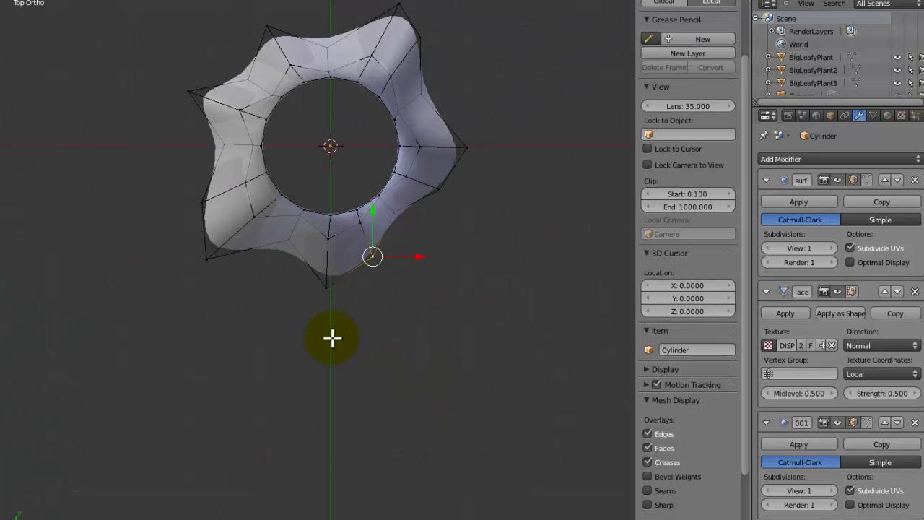
pyautogui.scroll(3, 333, 335)
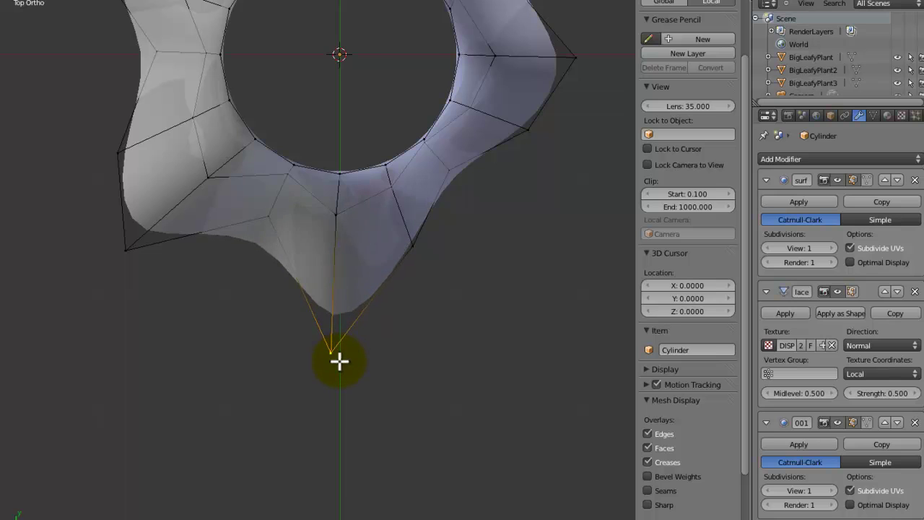
pyautogui.click(336, 393)
pyautogui.rightClick(262, 225)
pyautogui.press('g')
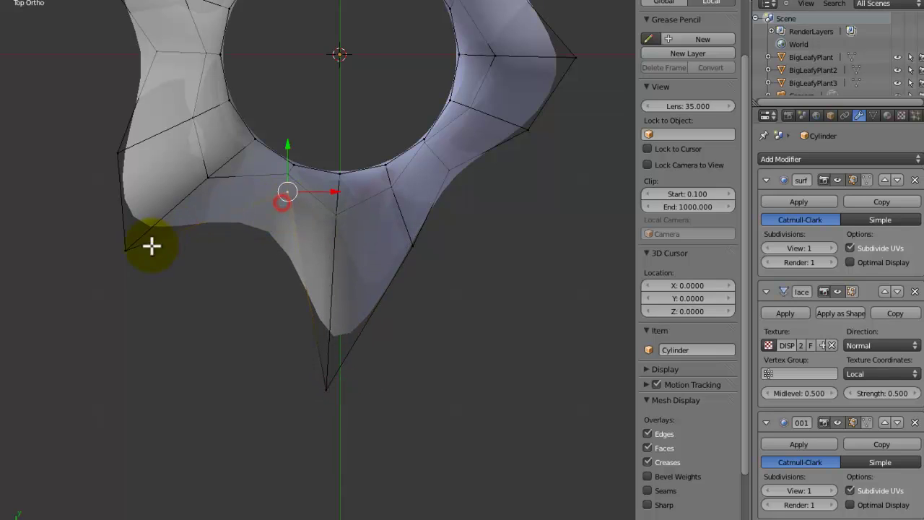
pyautogui.click(99, 276)
pyautogui.rightClick(110, 153)
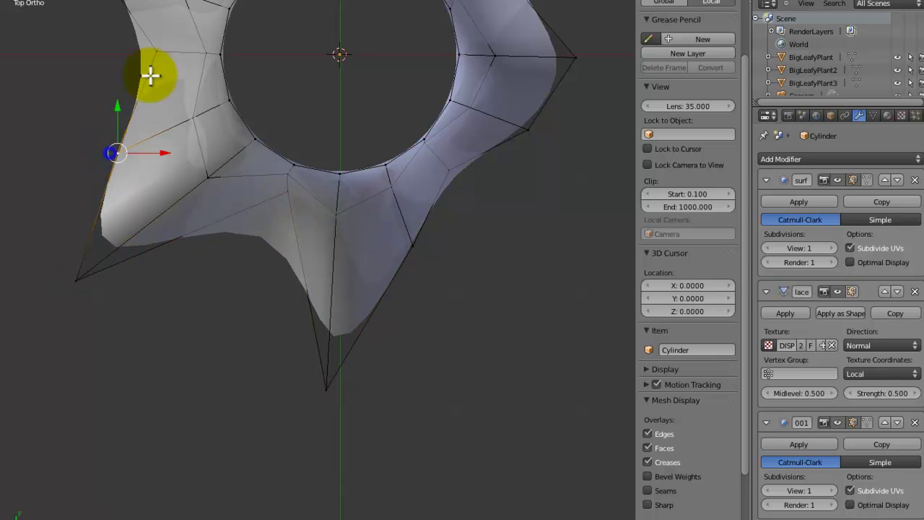
pyautogui.rightClick(151, 69)
pyautogui.press('g')
pyautogui.click(193, 69)
# Step: Pull the left and rear-left root tips outward and move the base vertex between them inward
pyautogui.keyDown('shift'); pyautogui.moveTo(180, 115); pyautogui.dragTo(353, 280, button='middle'); pyautogui.keyUp('shift')
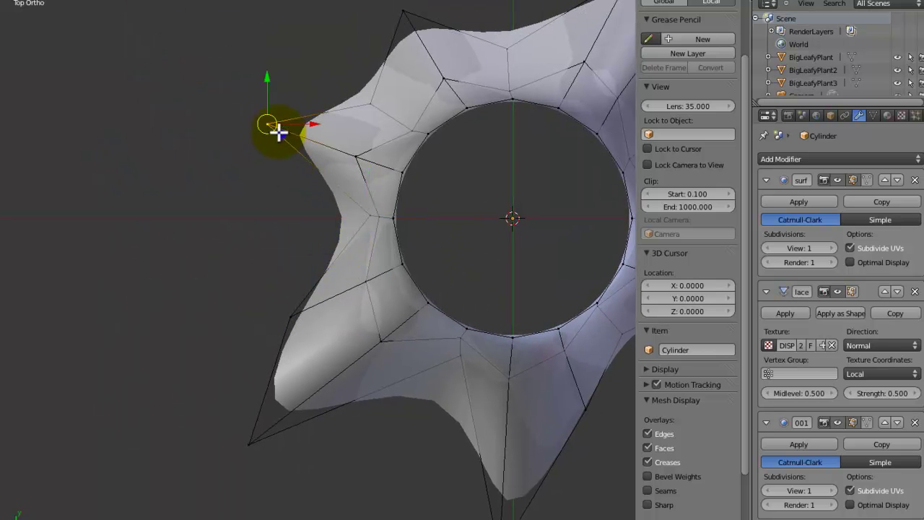
pyautogui.press('g')
pyautogui.click(212, 104)
pyautogui.rightClick(374, 97)
pyautogui.press('g')
pyautogui.click(401, 126)
pyautogui.keyDown('shift'); pyautogui.moveTo(406, 95); pyautogui.dragTo(375, 166, button='middle'); pyautogui.keyUp('shift')
pyautogui.rightClick(367, 91)
pyautogui.press('g')
pyautogui.click(315, 27)
# Step: Pull the rear-right root tip outward, push the base vertices on both sides of it inward, and return to Object Mode
pyautogui.keyDown('shift'); pyautogui.moveTo(485, 98); pyautogui.dragTo(379, 161, button='middle'); pyautogui.keyUp('shift')
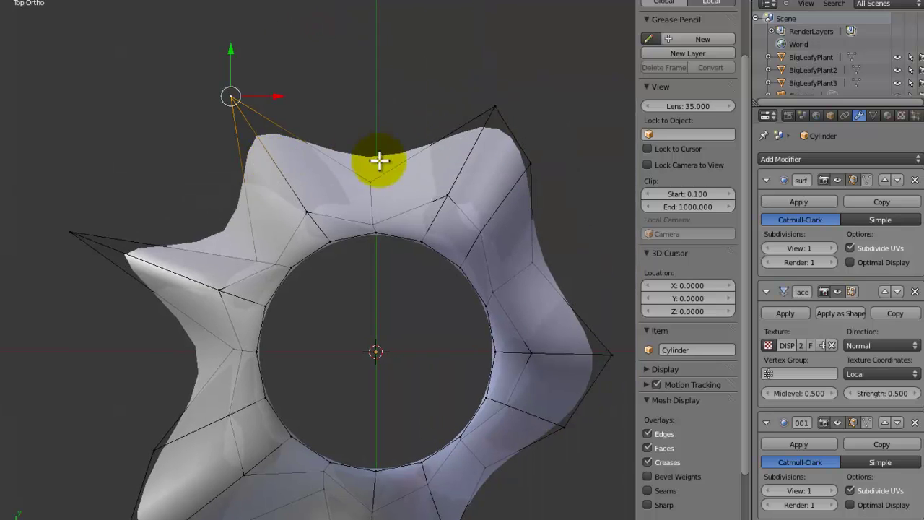
pyautogui.rightClick(368, 183)
pyautogui.press('g')
pyautogui.click(364, 233)
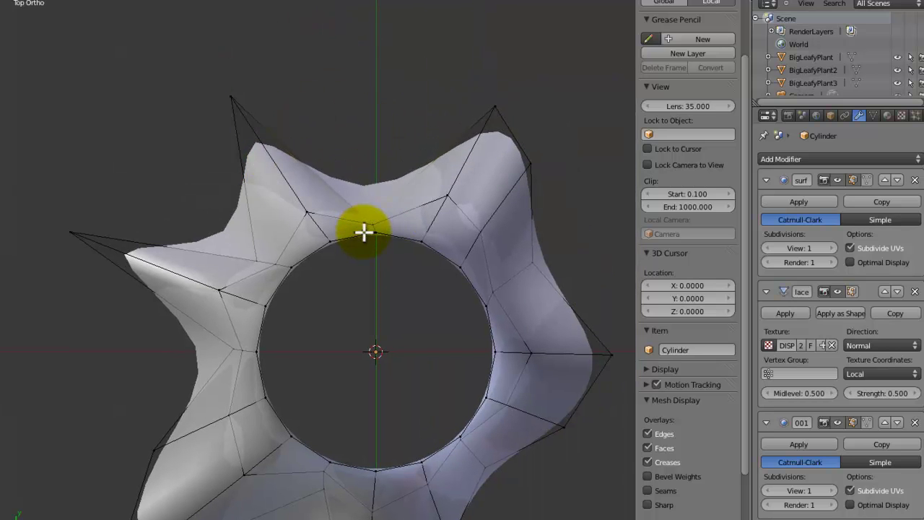
pyautogui.rightClick(474, 128)
pyautogui.press('g')
pyautogui.click(509, 96)
pyautogui.rightClick(531, 268)
pyautogui.press('g')
pyautogui.click(494, 295)
pyautogui.press('Tab')
# Step: Examine the whole trunk and its reshaped roots from several angles
pyautogui.moveTo(444, 409); pyautogui.dragTo(445, 315, button='middle')
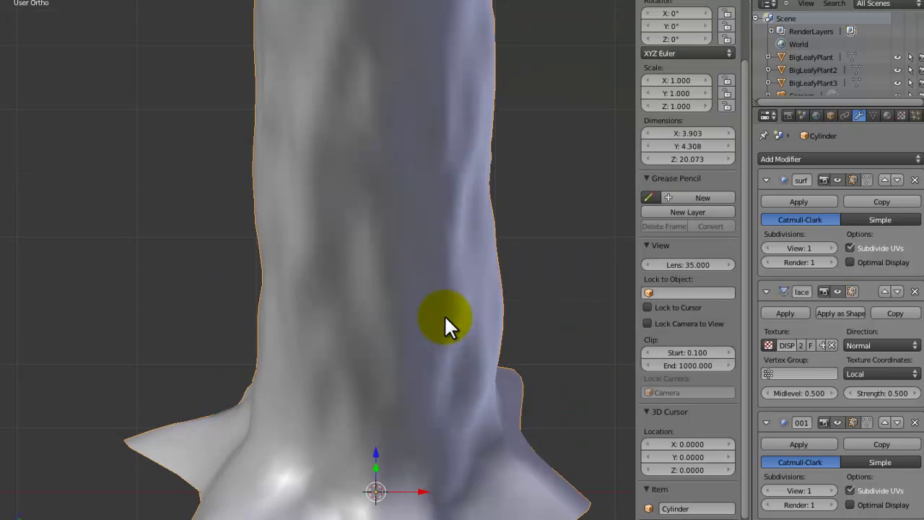
pyautogui.scroll(-4, 445, 311)
pyautogui.moveTo(448, 241); pyautogui.dragTo(375, 383, button='middle')
pyautogui.moveTo(543, 245); pyautogui.dragTo(458, 308, button='middle')
pyautogui.scroll(-3, 462, 292)
pyautogui.scroll(1, 533, 330)
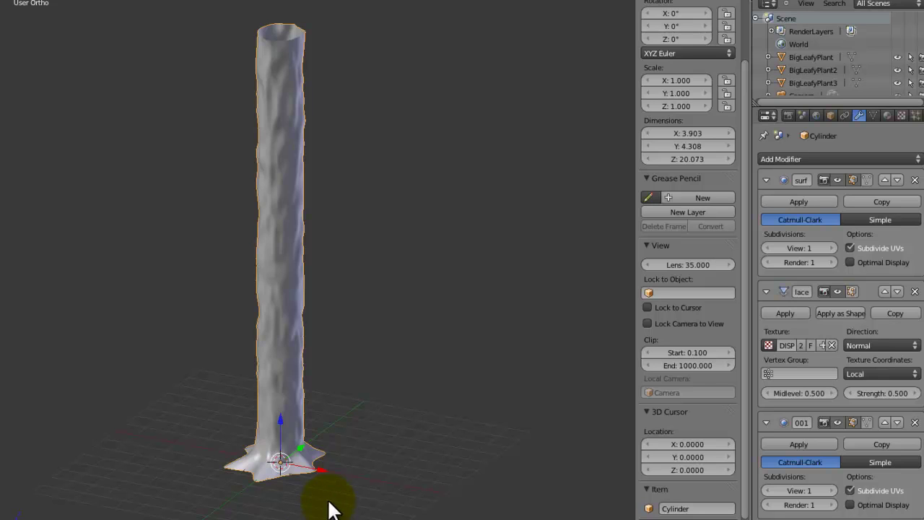
pyautogui.scroll(3, 313, 427)
pyautogui.keyDown('shift'); pyautogui.moveTo(314, 432); pyautogui.dragTo(304, 253, button='middle'); pyautogui.keyUp('shift')
# Step: Add a cylinder with 5 vertices and move it about 6.8 units along X, clear of the trunk
pyautogui.press('a')
pyautogui.hotkey('shift', 'a')
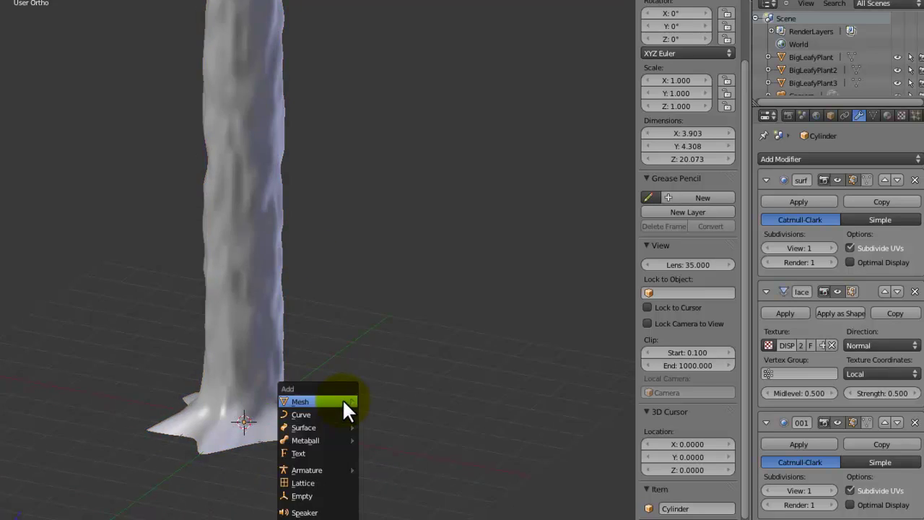
pyautogui.moveTo(342, 399)
pyautogui.click(385, 465)
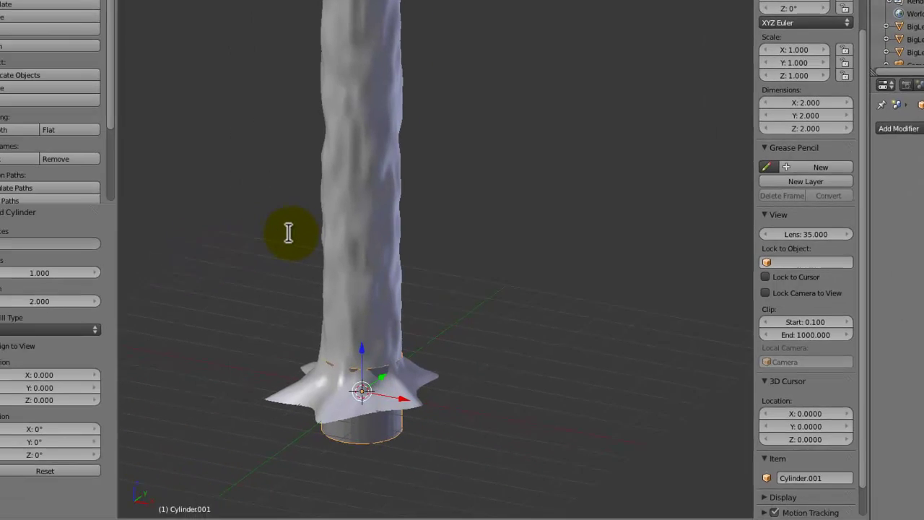
pyautogui.write('5')
pyautogui.press('Return')
pyautogui.press('g')
pyautogui.press('x')
pyautogui.click(661, 429)
# Step: In Edit Mode, raise the small cylinder's mesh 1 unit along Z so its base sits at the object origin
pyautogui.press('KP_1')
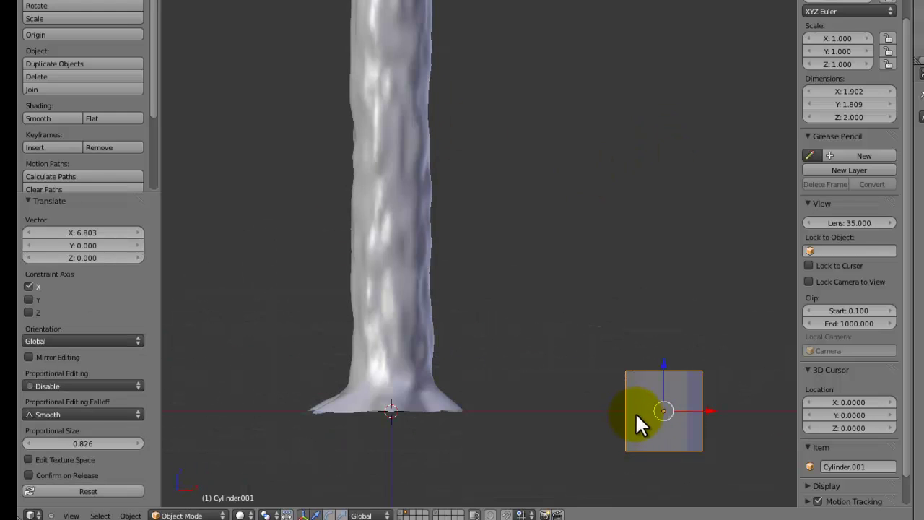
pyautogui.keyDown('shift'); pyautogui.moveTo(633, 410); pyautogui.dragTo(438, 314, button='middle'); pyautogui.keyUp('shift')
pyautogui.press('Tab')
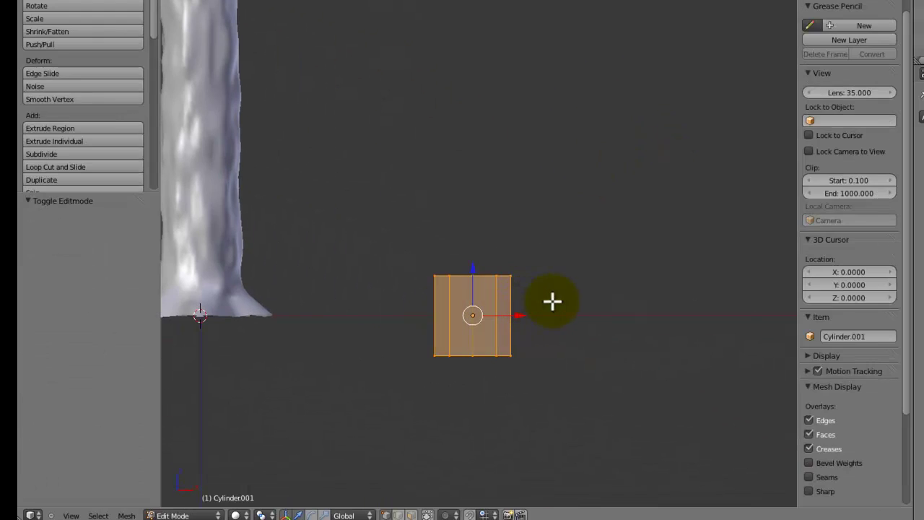
pyautogui.press('g')
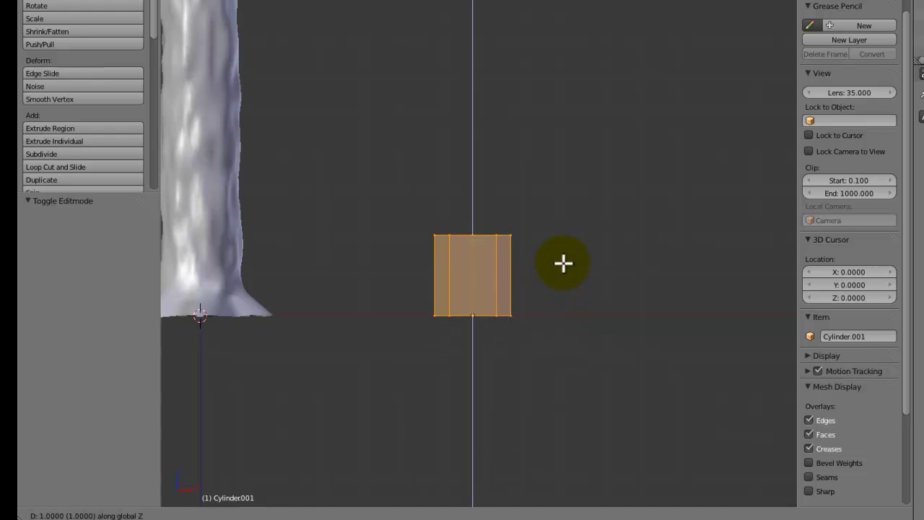
pyautogui.click(563, 264)
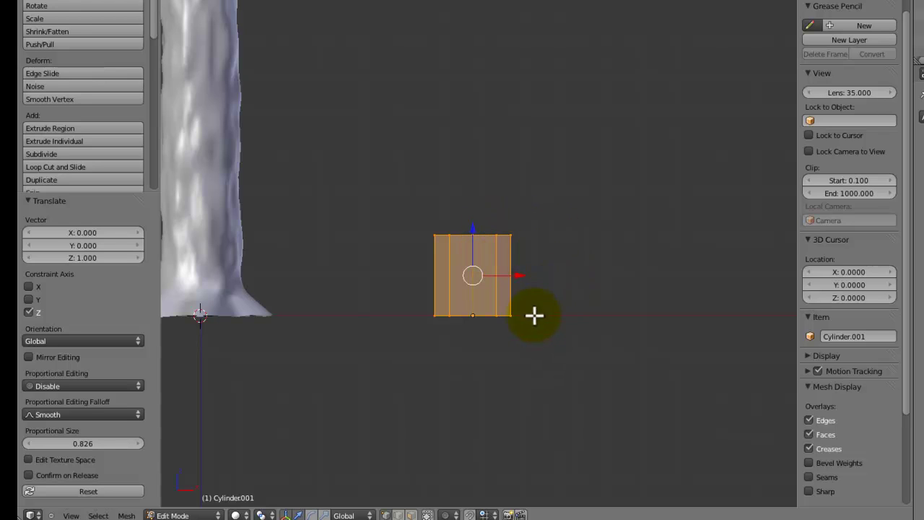
# Step: Select the small cylinder's top vertices and raise them 5 units along Z
pyautogui.press('a')
pyautogui.scroll(-1, 541, 233)
pyautogui.keyDown('shift'); pyautogui.moveTo(536, 251); pyautogui.dragTo(590, 284, button='middle'); pyautogui.keyUp('shift')
pyautogui.scroll(2, 592, 285)
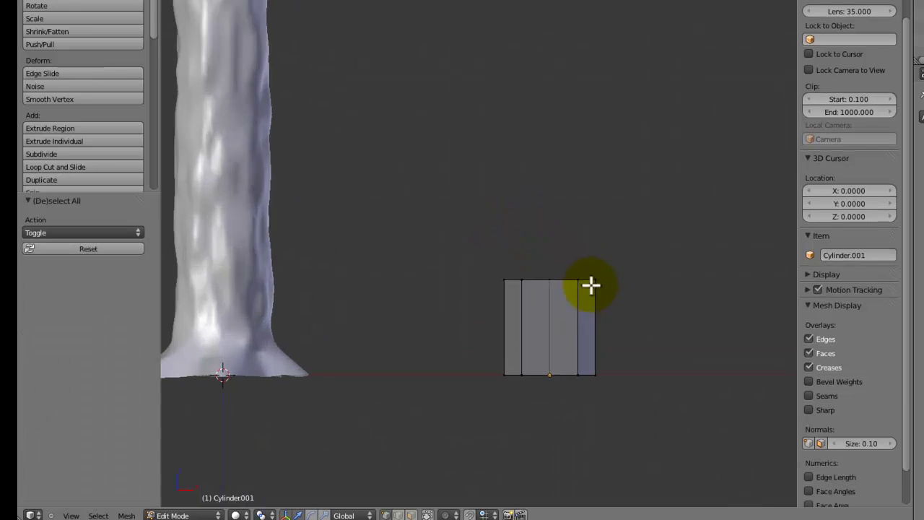
pyautogui.press('b')
pyautogui.moveTo(625, 255); pyautogui.dragTo(502, 294)
pyautogui.scroll(-2, 487, 311)
pyautogui.press('g')
pyautogui.press('z')
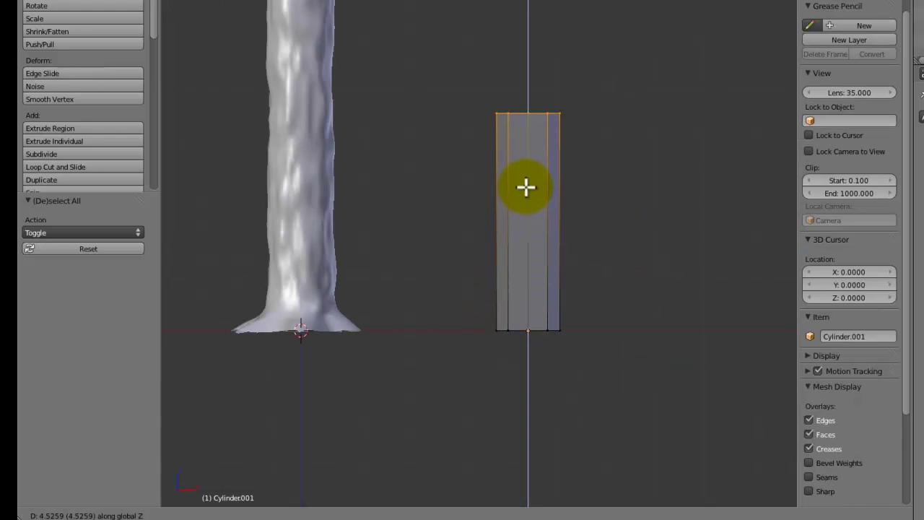
pyautogui.click(539, 172)
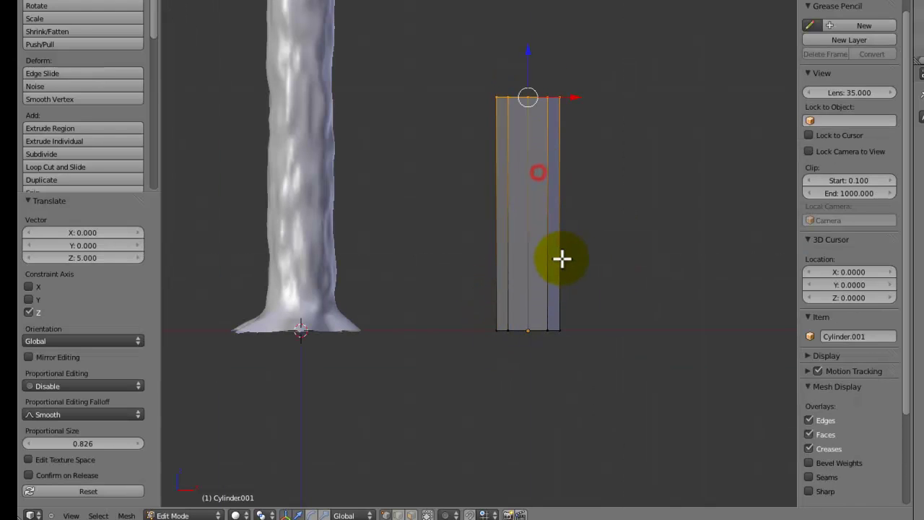
# Step: Taper the five-sided cylinder by scaling its top ring to about 0.53
pyautogui.keyDown('shift'); pyautogui.moveTo(561, 258); pyautogui.dragTo(553, 306, button='middle'); pyautogui.keyUp('shift')
pyautogui.press('s')
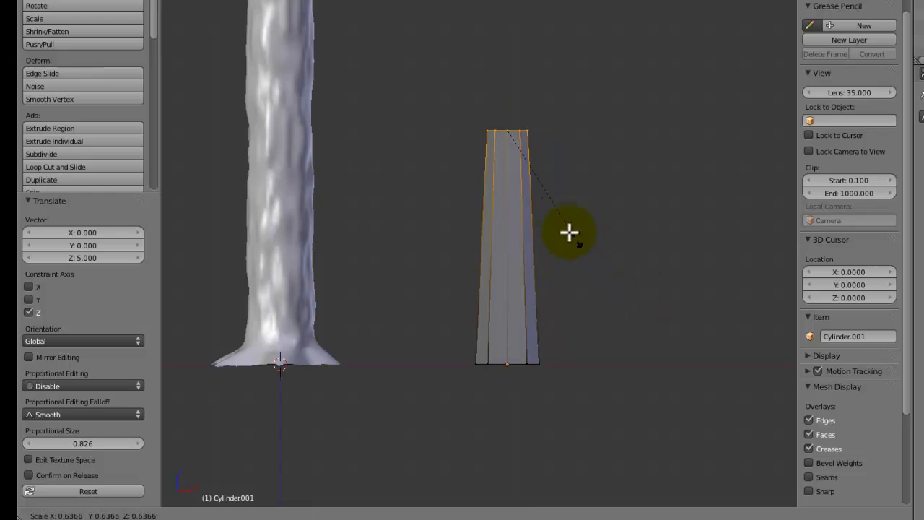
pyautogui.click(559, 223)
# Step: Delete the bottom and top cap faces of the tapered cylinder and switch to vertex selection
pyautogui.moveTo(559, 223); pyautogui.dragTo(464, 443, button='middle')
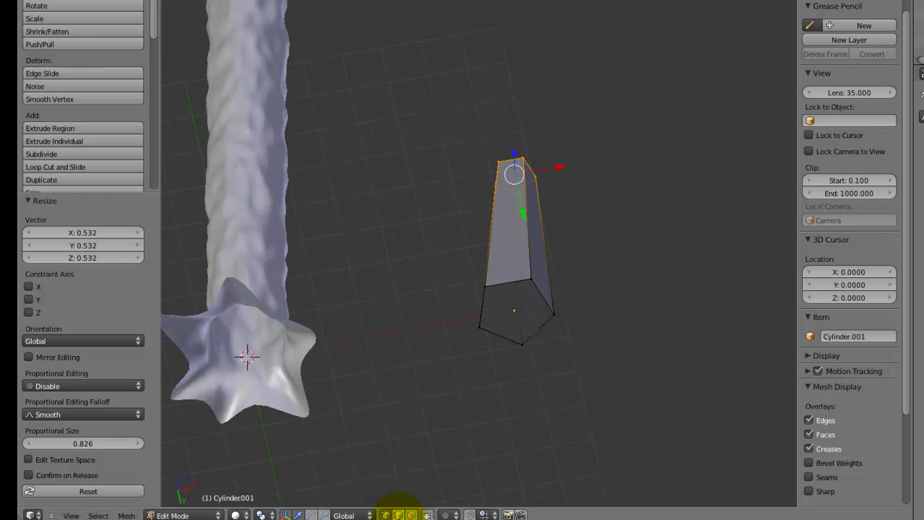
pyautogui.rightClick(514, 313)
pyautogui.press('x')
pyautogui.click(513, 316)
pyautogui.moveTo(515, 279); pyautogui.dragTo(404, 384, button='middle')
pyautogui.rightClick(515, 165)
pyautogui.press('x')
pyautogui.click(518, 181)
pyautogui.click(386, 514)
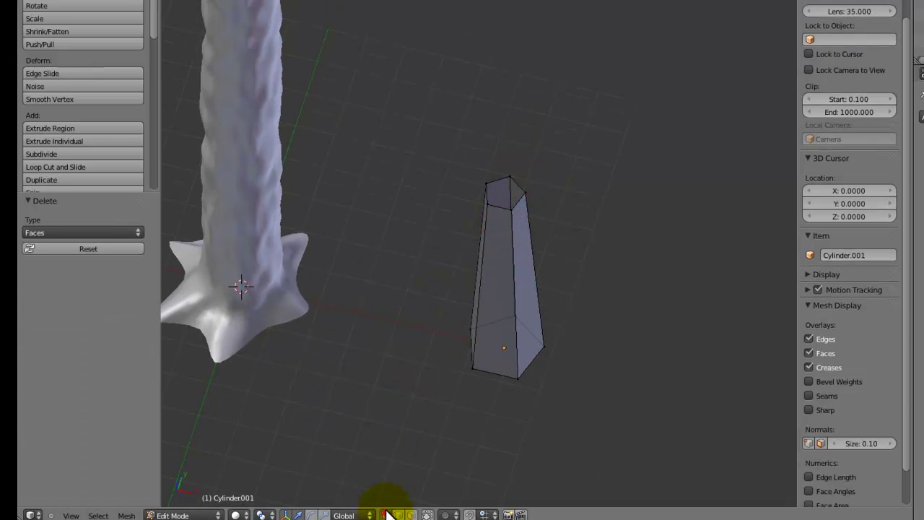
# Step: Close the open bottom with a triangle fan by extruding its edge ring in place and merging it at center
pyautogui.press('a')
pyautogui.press('e')
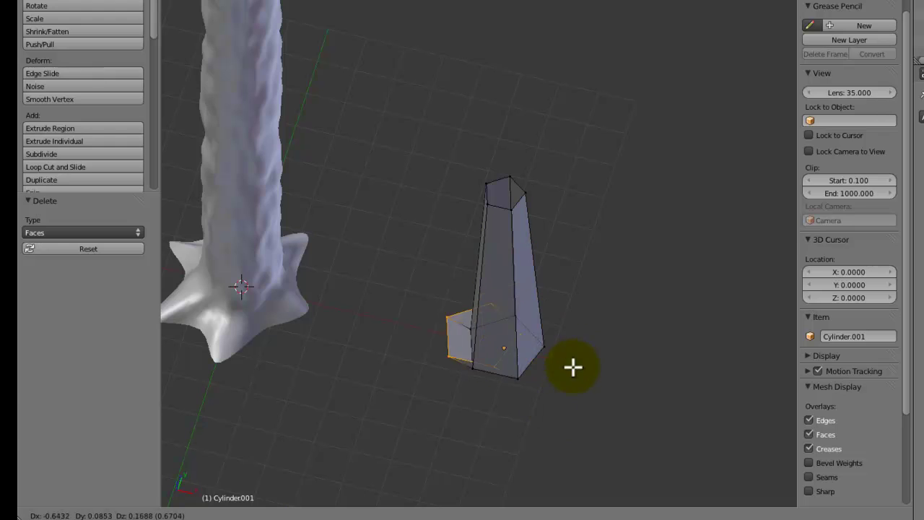
pyautogui.rightClick(581, 358)
pyautogui.hotkey('alt', 'm')
pyautogui.click(583, 354)
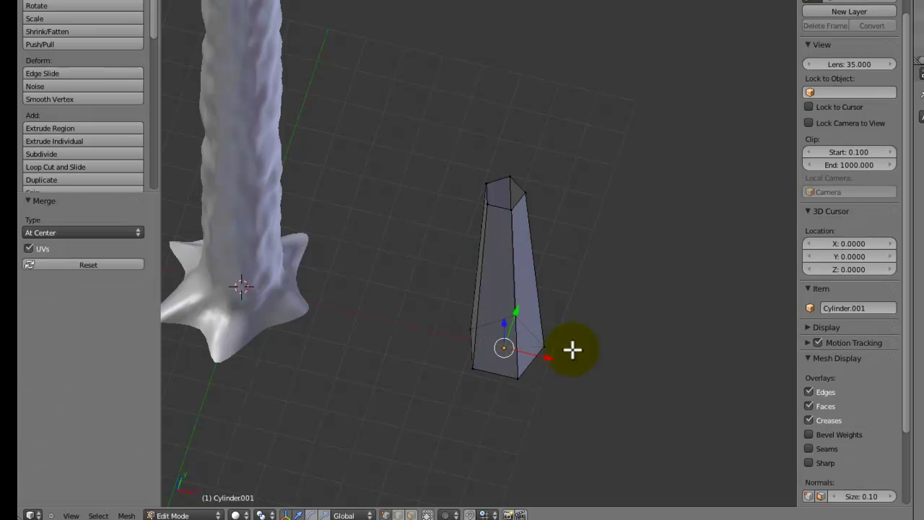
# Step: Extrude the top edge ring in place and merge the new vertices at center to cap the open top
pyautogui.keyDown('alt'); pyautogui.rightClick(504, 209); pyautogui.keyUp('alt')
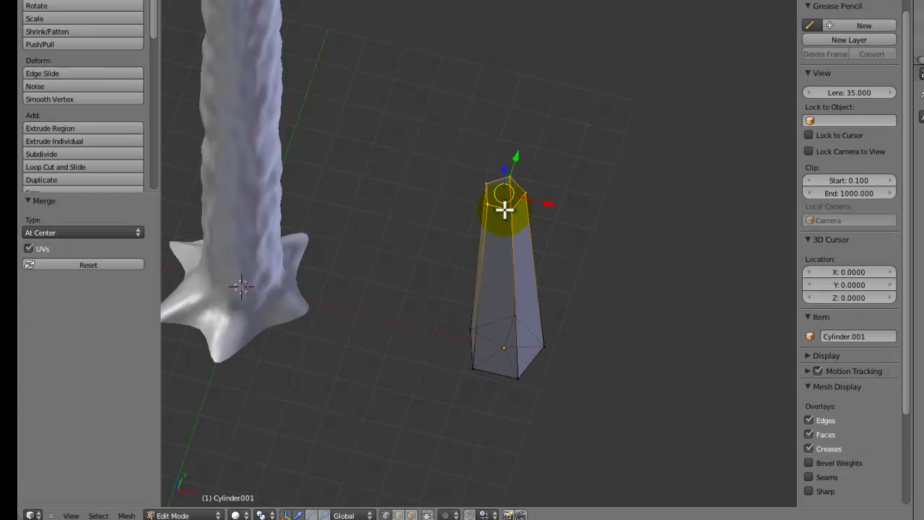
pyautogui.hotkey('alt', 'm')
pyautogui.press('e')
pyautogui.rightClick(553, 253)
pyautogui.hotkey('alt', 'm')
pyautogui.click(566, 246)
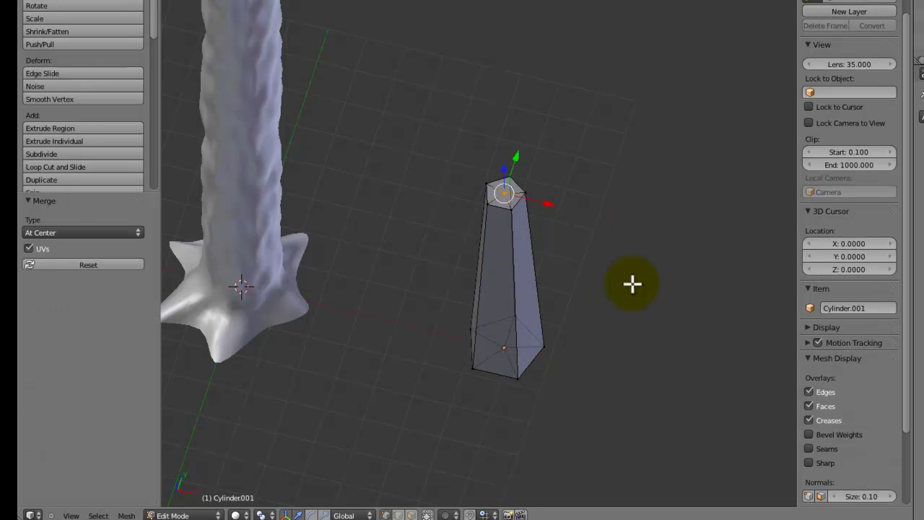
# Step: Raise the top cap's center vertex about 0.54 units along Z to form a pointed tip
pyautogui.moveTo(630, 286); pyautogui.dragTo(428, 263, button='middle')
pyautogui.press('g')
pyautogui.press('z')
pyautogui.click(477, 157)
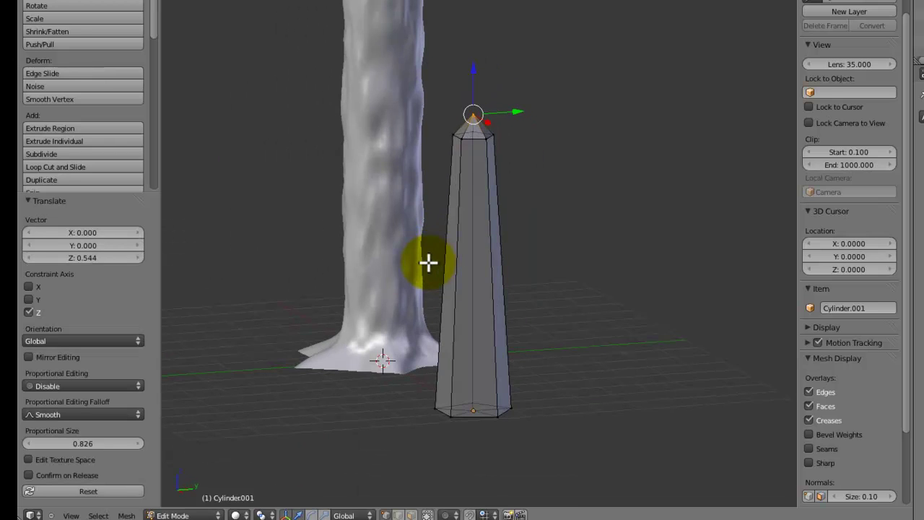
# Step: In front view, select the tapered piece's base vertices and scale them
pyautogui.press('KP_1')
pyautogui.press('a')
pyautogui.press('b')
pyautogui.moveTo(600, 355); pyautogui.dragTo(368, 447)
pyautogui.press('s')
pyautogui.click(674, 384)
# Step: Narrow the tapered piece's top ring and tip to about half their width, scaling on X and Y only
pyautogui.press('a')
pyautogui.press('b')
pyautogui.moveTo(565, 13); pyautogui.dragTo(447, 177)
pyautogui.press('s')
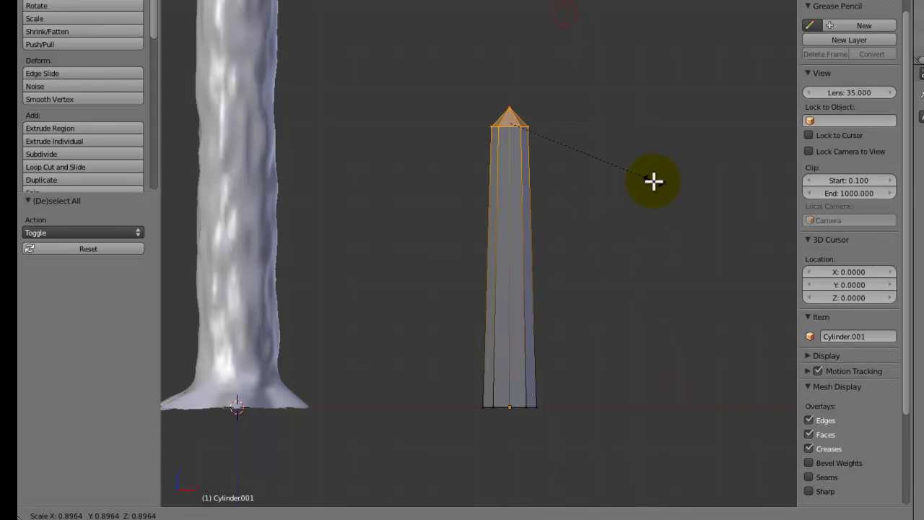
pyautogui.hotkey('shift', 'z')
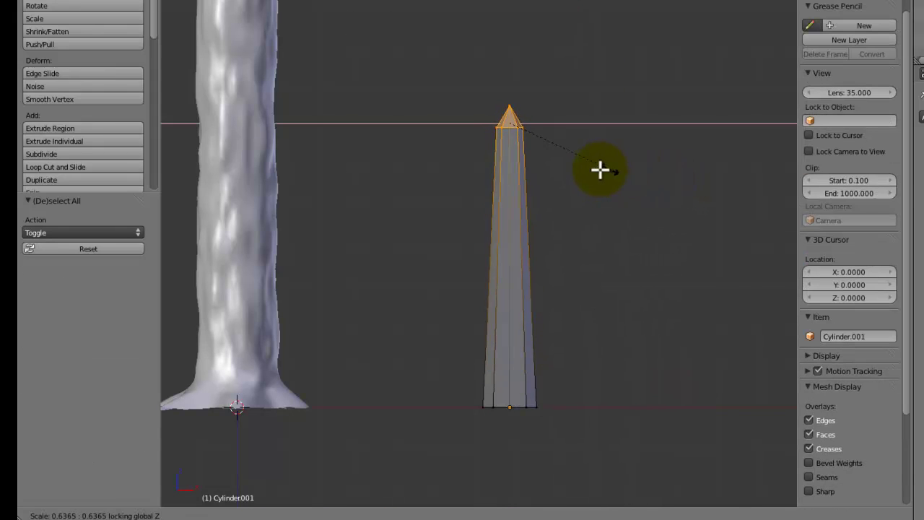
pyautogui.click(588, 169)
pyautogui.press('a')
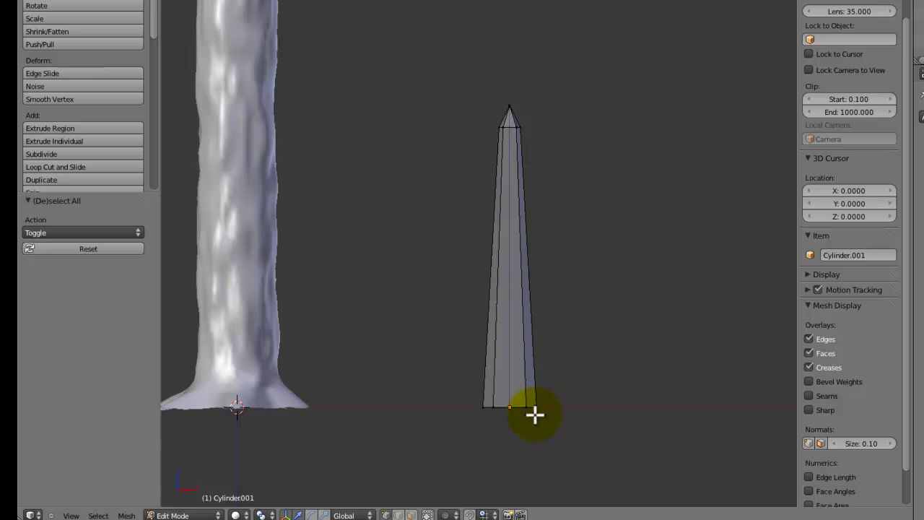
# Step: Leave edit mode, shade the tapered piece smooth, and save over the existing blend file
pyautogui.rightClick(534, 414)
pyautogui.moveTo(524, 310); pyautogui.dragTo(505, 351, button='middle')
pyautogui.press('Tab')
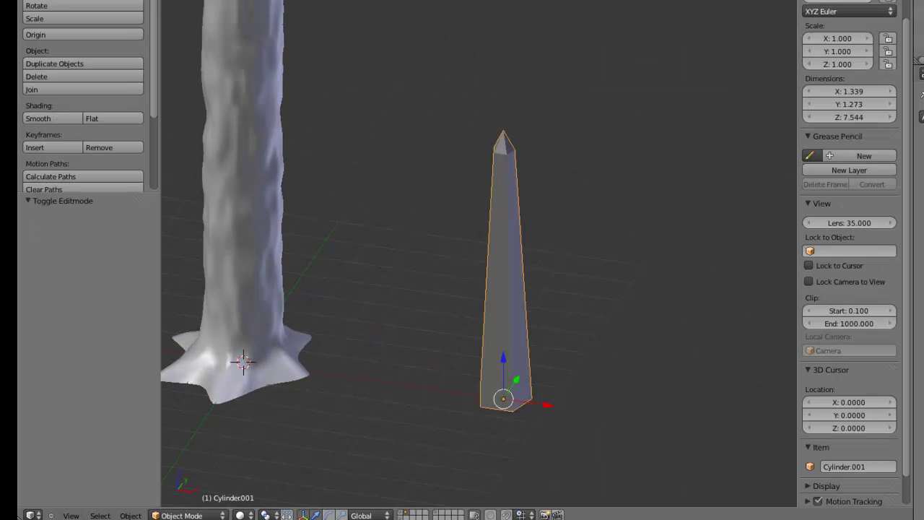
pyautogui.click(65, 119)
pyautogui.moveTo(416, 142)
pyautogui.mouseDown(button='middle')
pyautogui.moveTo(517, 92)
pyautogui.moveTo(481, 122)
pyautogui.mouseUp(button='middle')
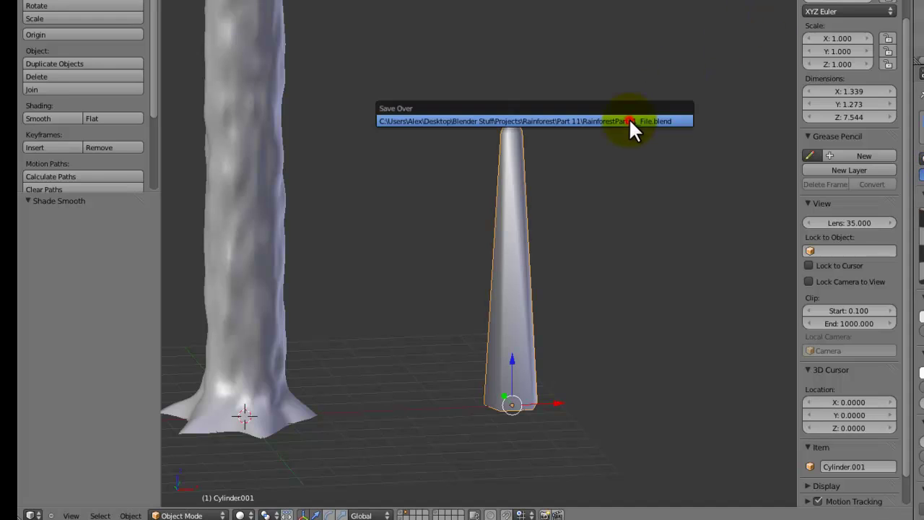
pyautogui.moveTo(629, 121); pyautogui.dragTo(604, 161, button='middle')
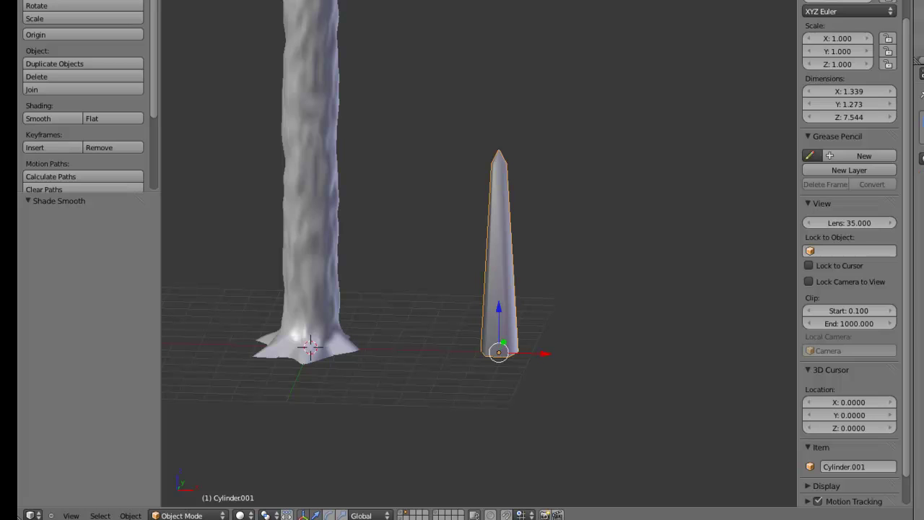
# Step: Give the tapered piece a new material named TreeTwig and add an image texture to it
pyautogui.click(847, 165)
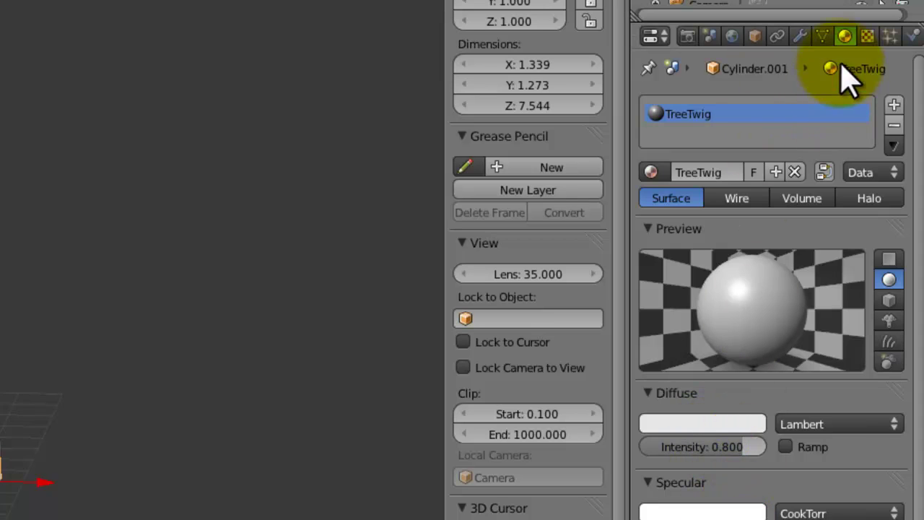
pyautogui.click(867, 36)
pyautogui.click(767, 252)
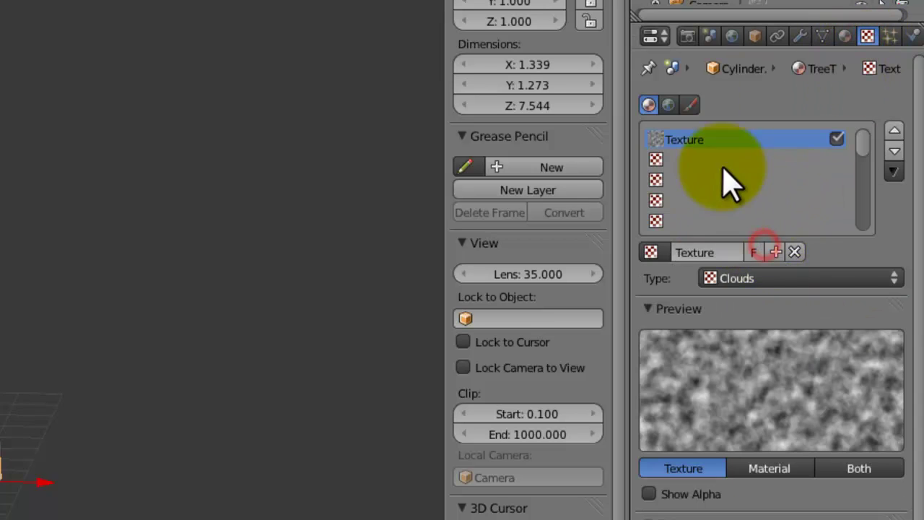
pyautogui.click(749, 278)
pyautogui.click(762, 154)
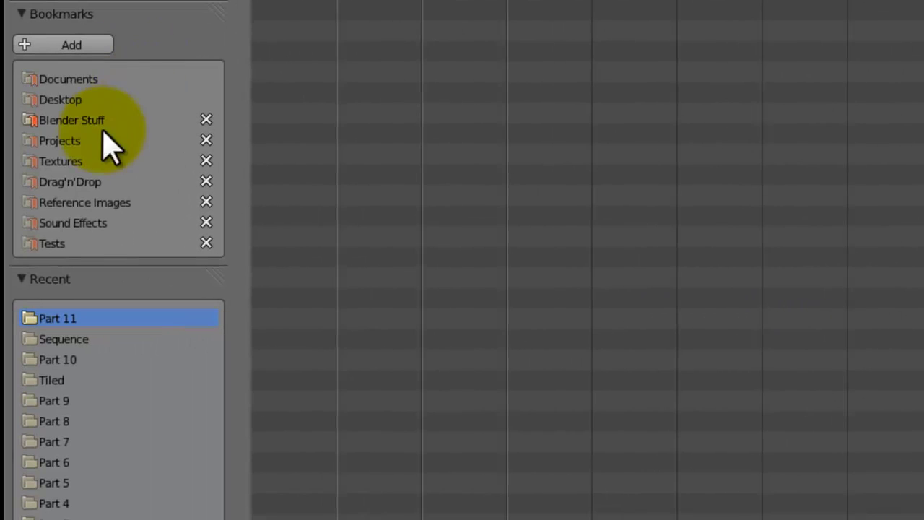
# Step: Load brown_bumpy.jpg from the Tiled folder inside Treebark Seamless as the texture image
pyautogui.click(69, 162)
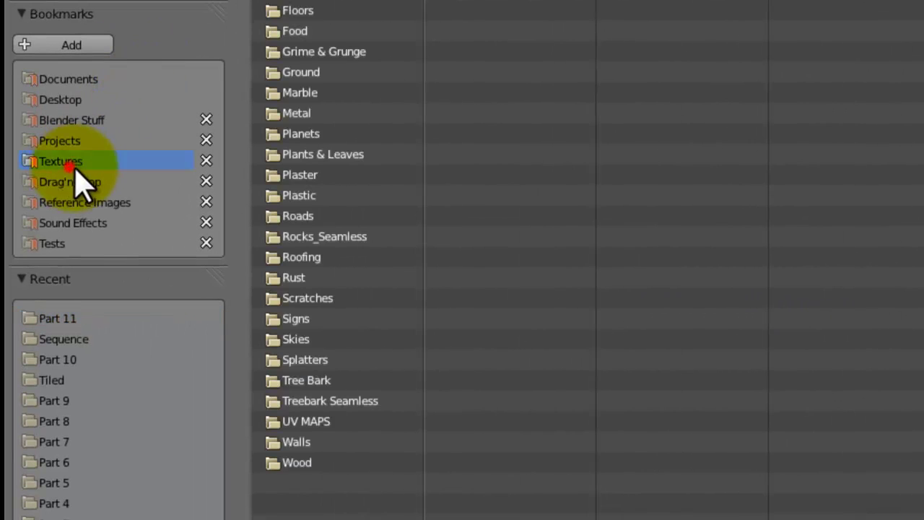
pyautogui.click(338, 401)
pyautogui.click(209, 12)
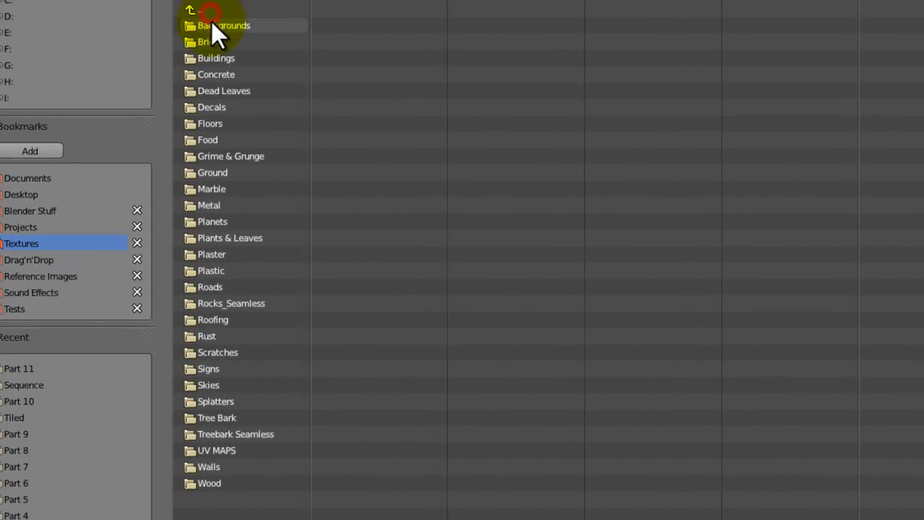
pyautogui.click(224, 427)
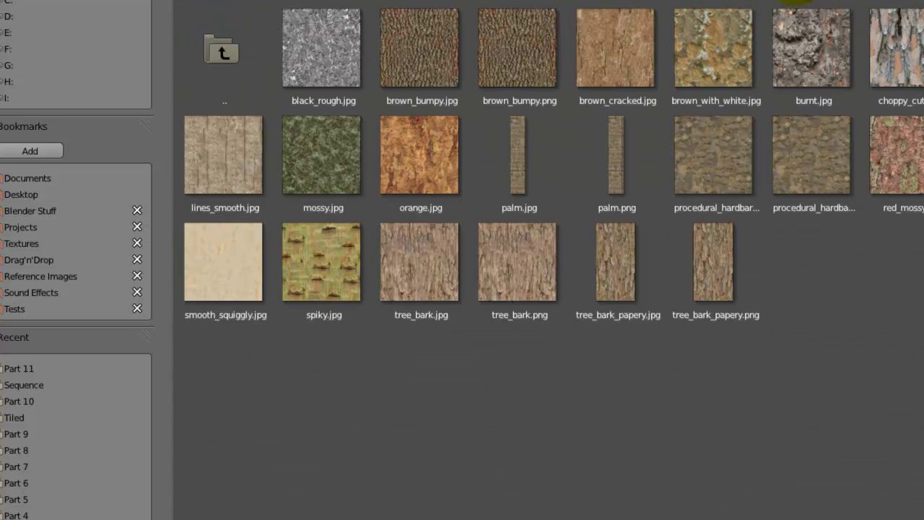
pyautogui.click(445, 56)
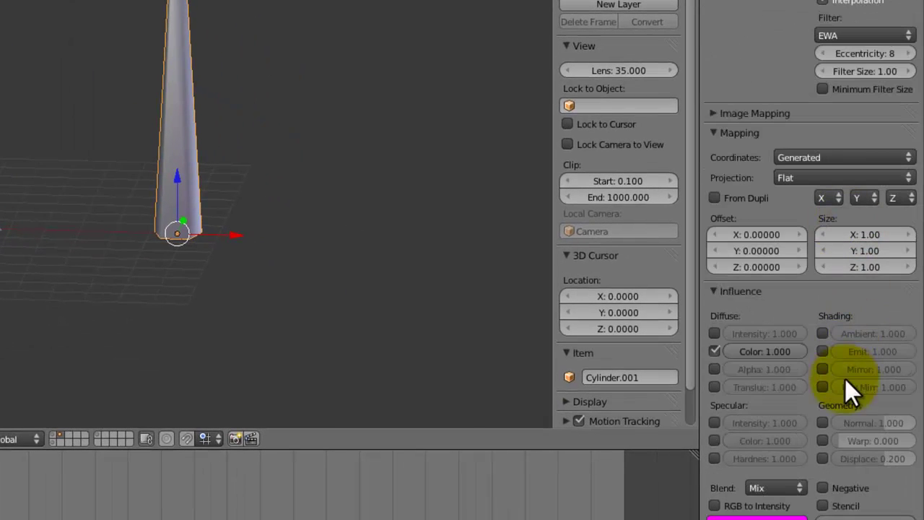
# Step: Enable the bark texture's influence on the surface normals
pyautogui.click(862, 423)
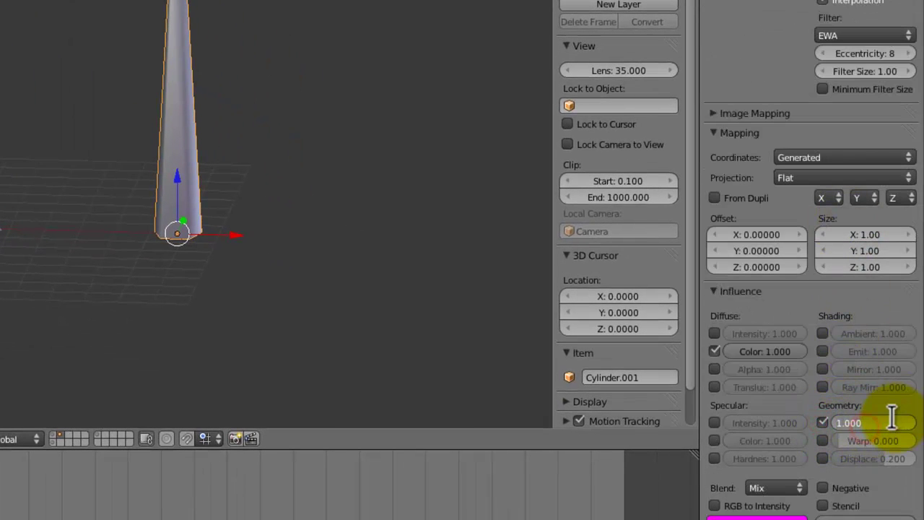
pyautogui.scroll(15, 895, 417)
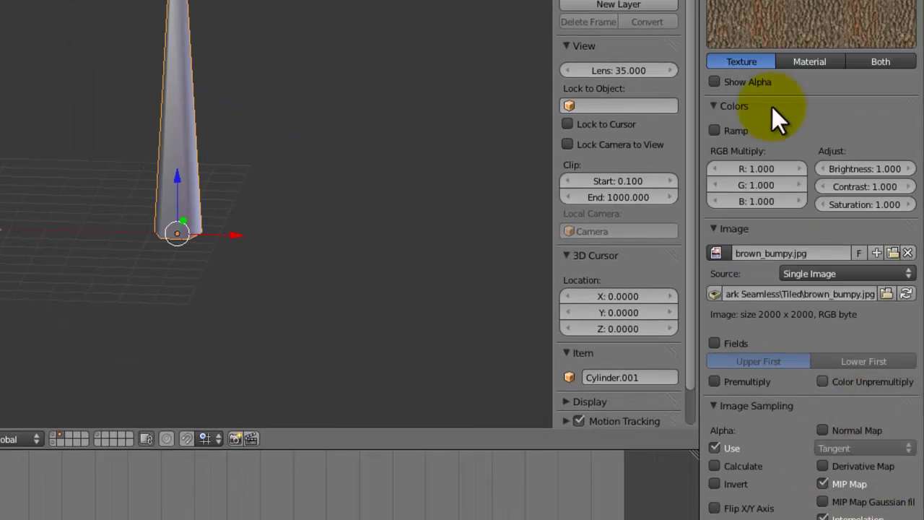
pyautogui.scroll(-15, 789, 316)
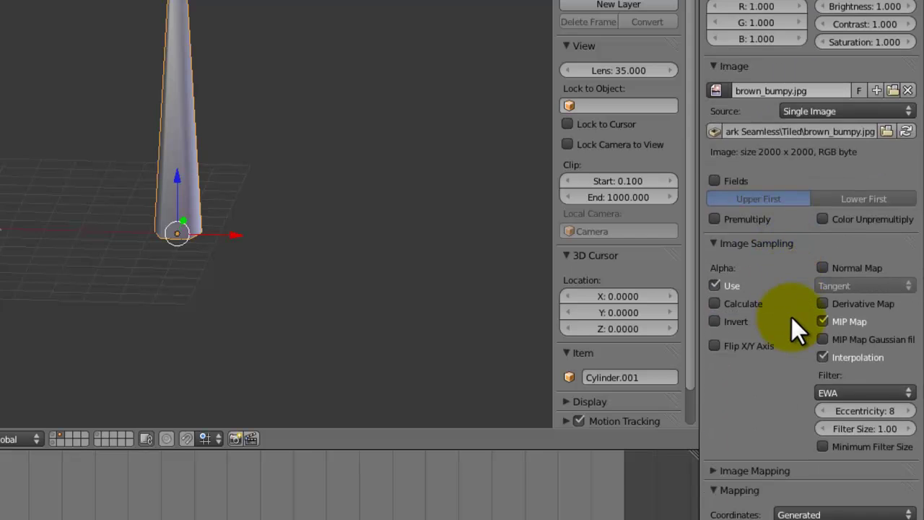
# Step: Apply the tapered piece's scale and set its texture projection to Tube with Generated coordinates
pyautogui.click(810, 387)
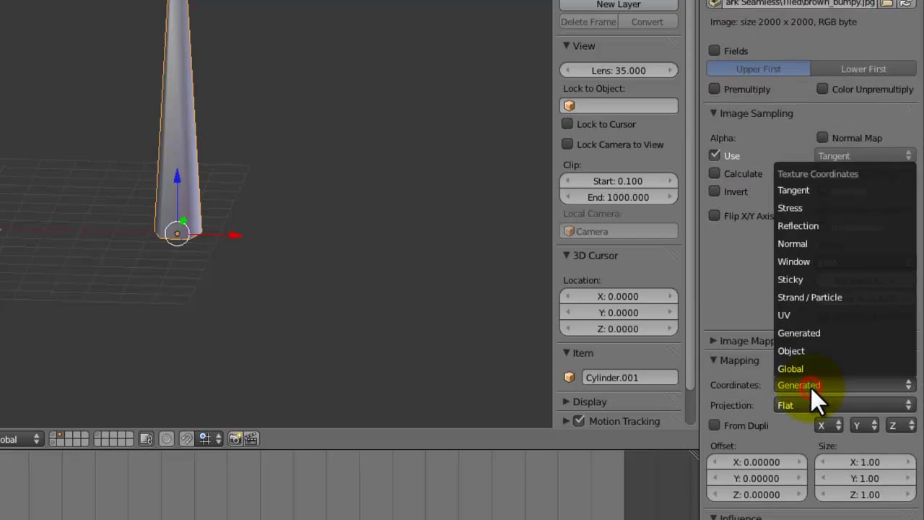
pyautogui.hotkey('ctrl', 'a')
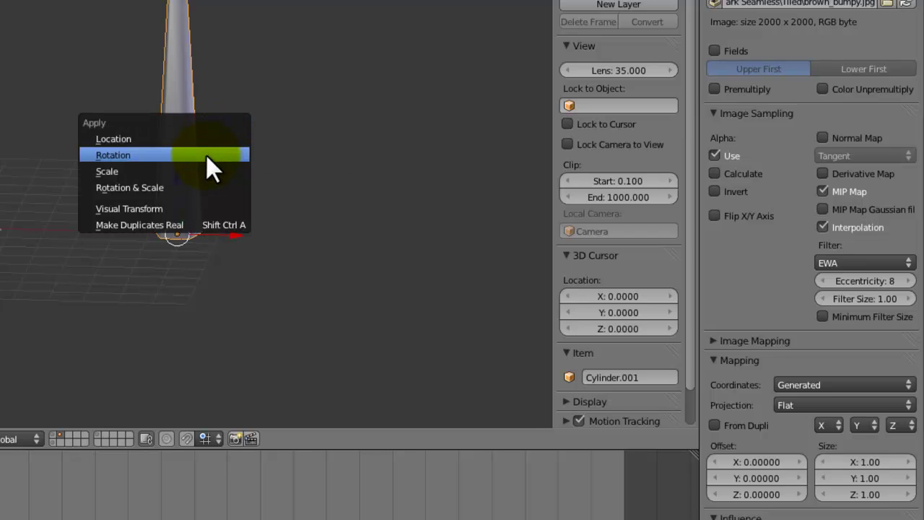
pyautogui.click(202, 172)
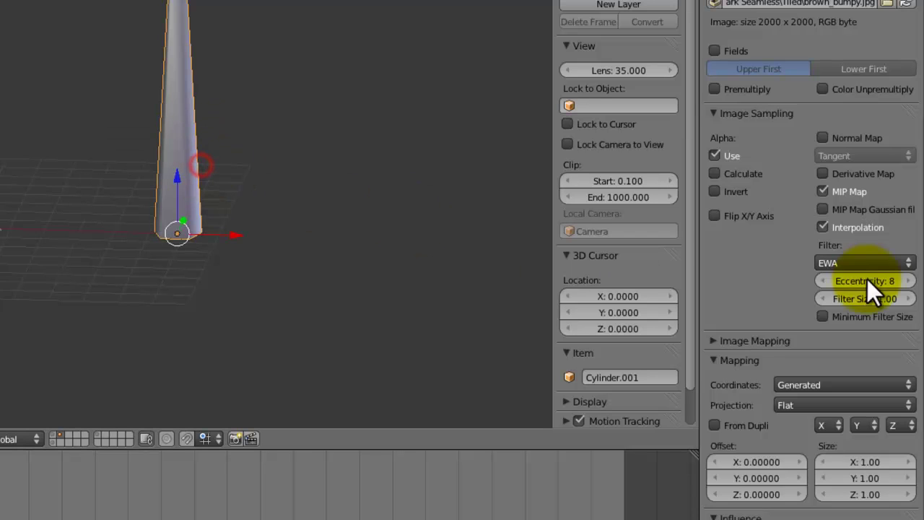
pyautogui.click(838, 383)
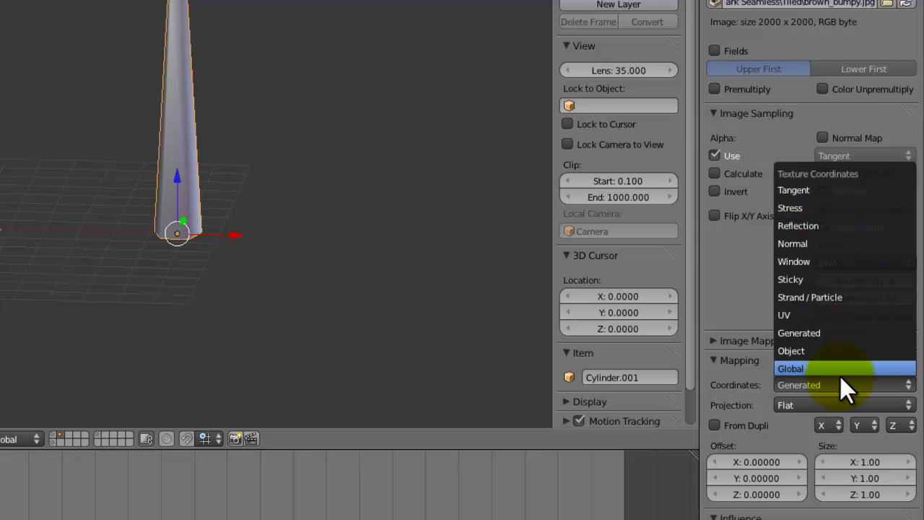
pyautogui.click(812, 402)
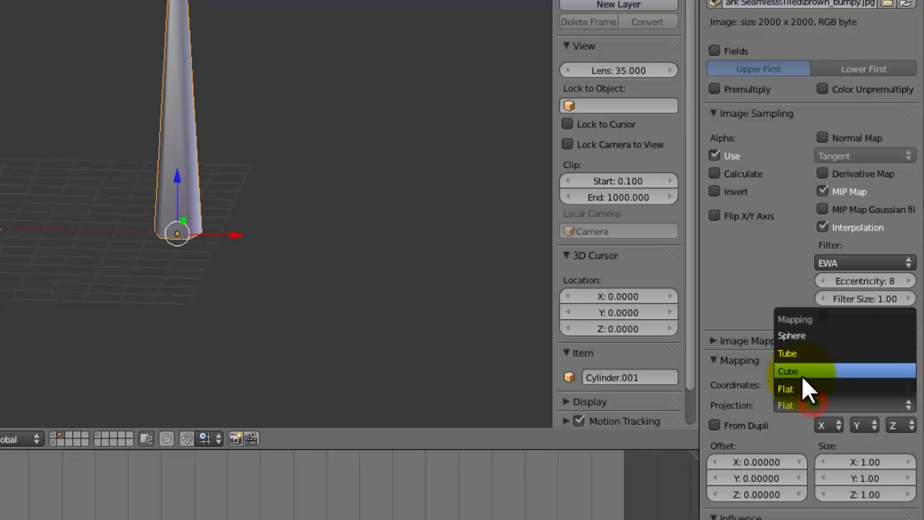
pyautogui.click(801, 353)
pyautogui.hotkey('ctrl', 'a')
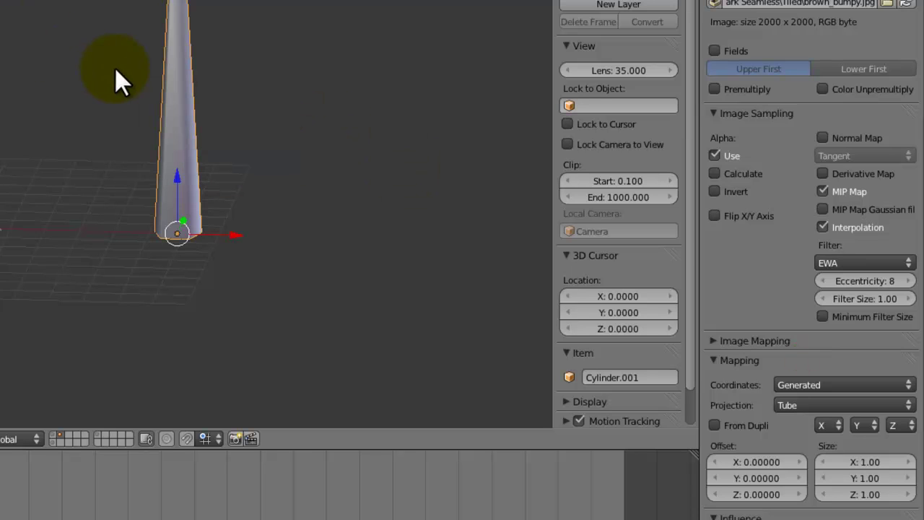
pyautogui.keyDown('shift'); pyautogui.moveTo(115, 68); pyautogui.dragTo(197, 150, button='middle'); pyautogui.keyUp('shift')
pyautogui.rightClick(91, 128)
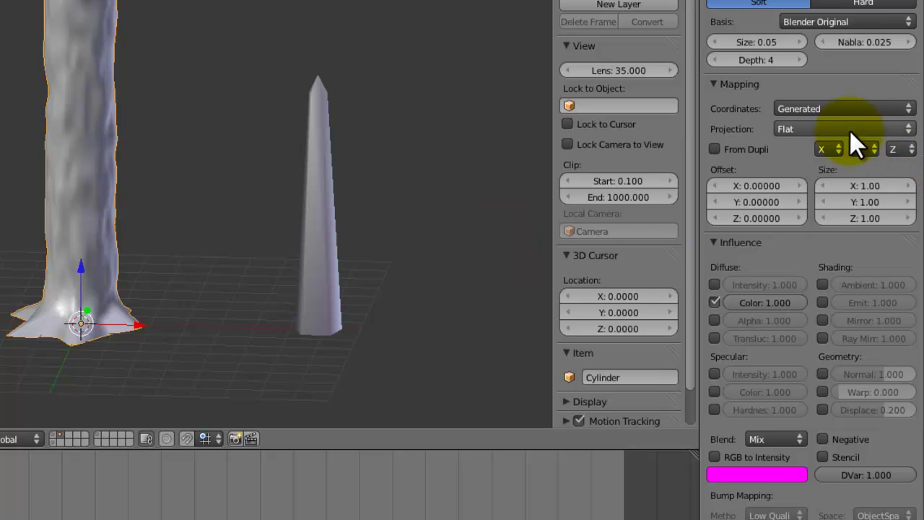
pyautogui.scroll(2, 850, 130)
pyautogui.rightClick(324, 228)
pyautogui.scroll(3, 374, 216)
pyautogui.scroll(-3, 404, 206)
# Step: Set the TreeTwig material's diffuse color to dark olive brown, with specular intensity 0.233 and hardness 245
pyautogui.click(888, 1)
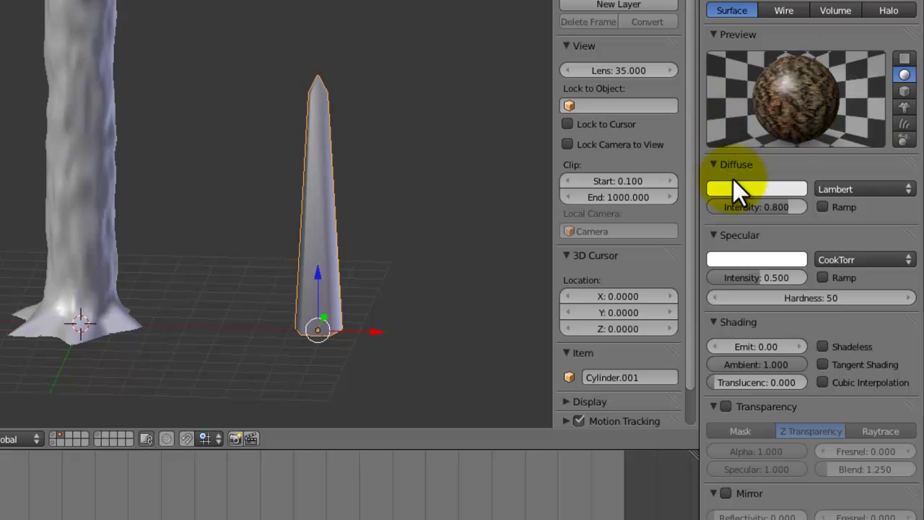
pyautogui.click(732, 182)
pyautogui.click(794, 49)
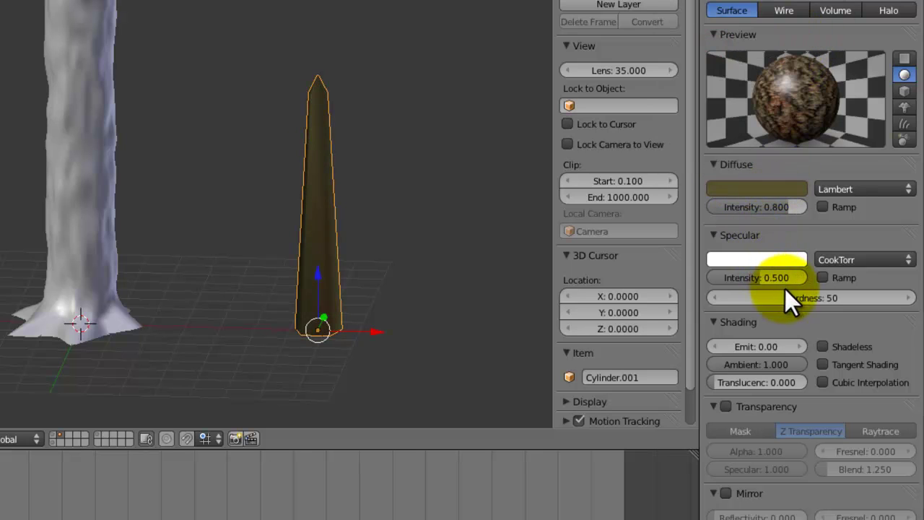
pyautogui.moveTo(779, 282); pyautogui.dragTo(923, 315)
pyautogui.moveTo(755, 299); pyautogui.dragTo(923, 326)
pyautogui.moveTo(790, 297); pyautogui.dragTo(898, 296)
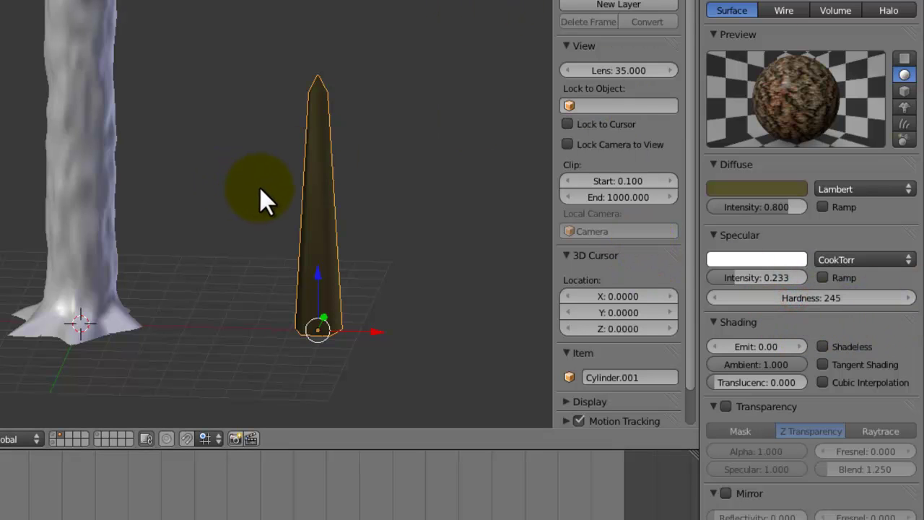
pyautogui.rightClick(96, 172)
pyautogui.scroll(-3, 108, 172)
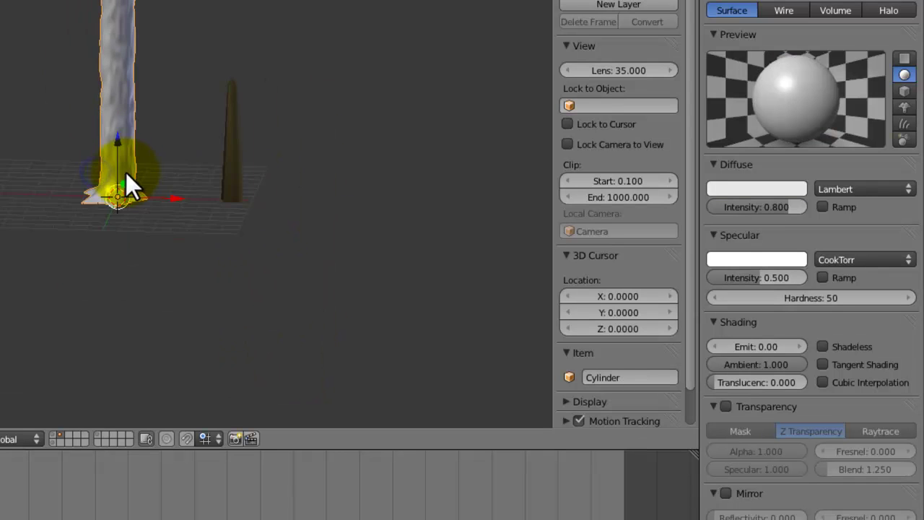
pyautogui.scroll(3, 126, 172)
pyautogui.moveTo(305, 161); pyautogui.dragTo(334, 190, button='middle')
pyautogui.rightClick(306, 177)
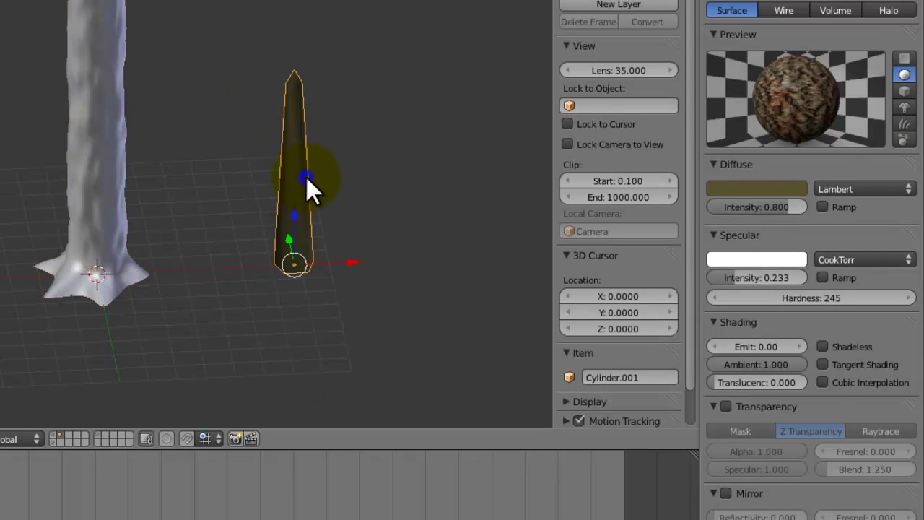
# Step: Enter edit mode on the tapered piece and show its lower part in front view
pyautogui.press('Tab')
pyautogui.scroll(4, 350, 210)
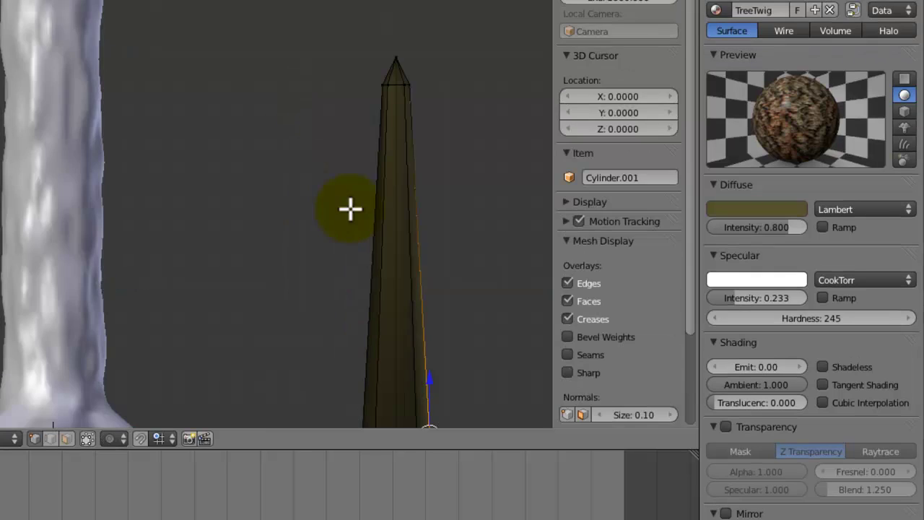
pyautogui.keyDown('shift'); pyautogui.moveTo(425, 284); pyautogui.dragTo(340, 151, button='middle'); pyautogui.keyUp('shift')
pyautogui.hotkey('ctrl', 'r')
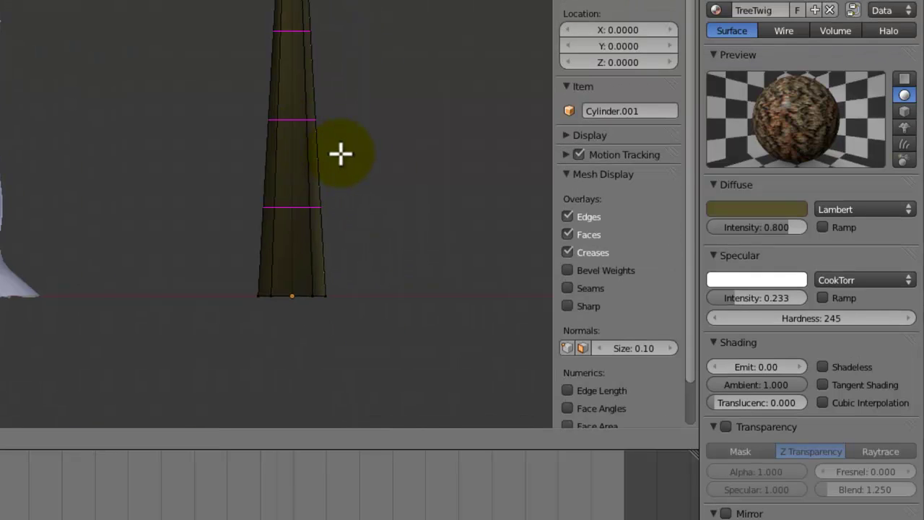
pyautogui.press('Escape')
pyautogui.press('a')
pyautogui.press('w')
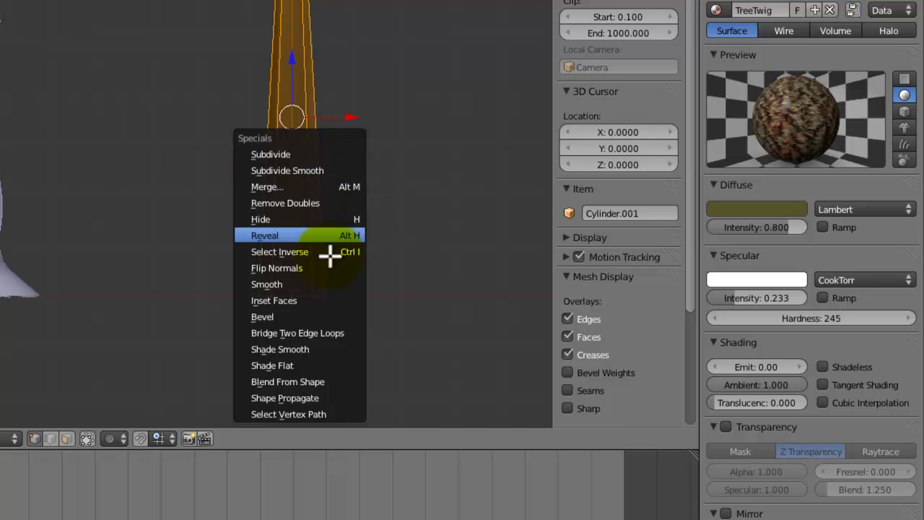
pyautogui.press('Escape')
# Step: Try to add several evenly spaced horizontal loop cuts along the tapered piece
pyautogui.press('a')
pyautogui.hotkey('ctrl', 'r')
pyautogui.click(334, 112)
pyautogui.rightClick(333, 112)
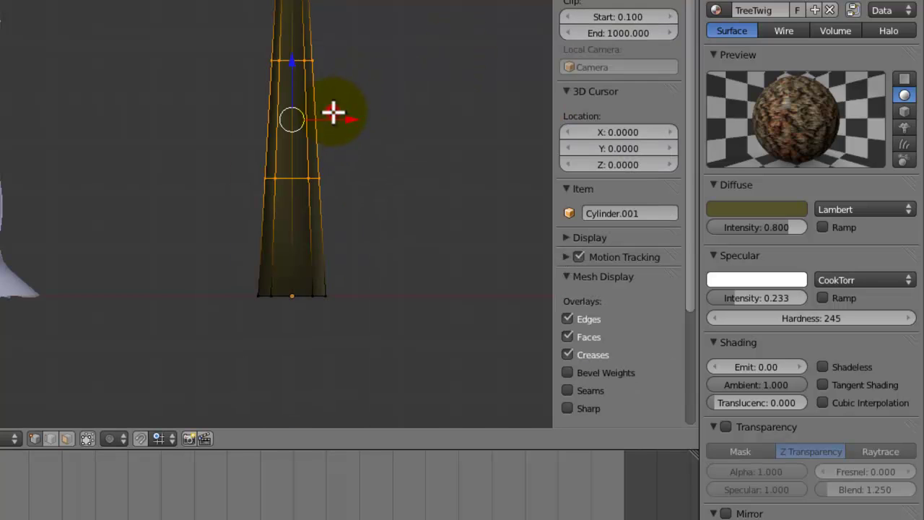
pyautogui.press('a')
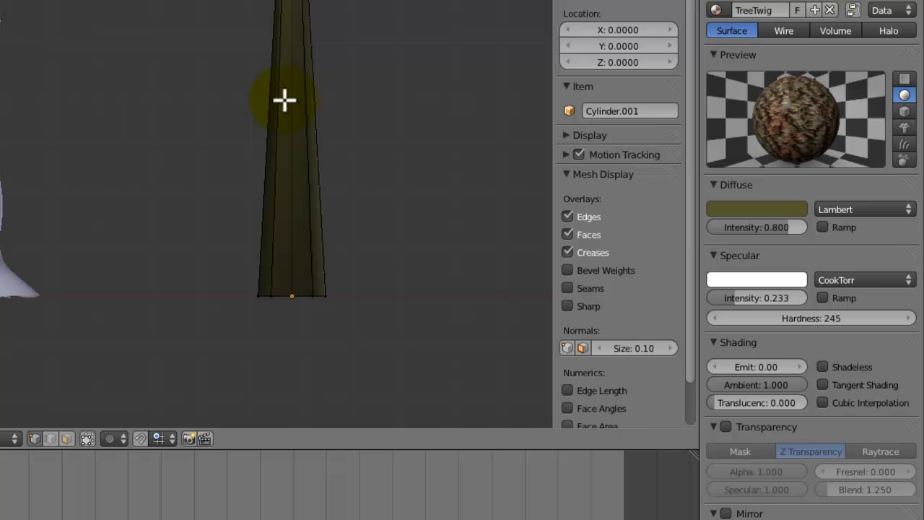
# Step: Apply smooth shading to the whole tapered piece
pyautogui.press('a')
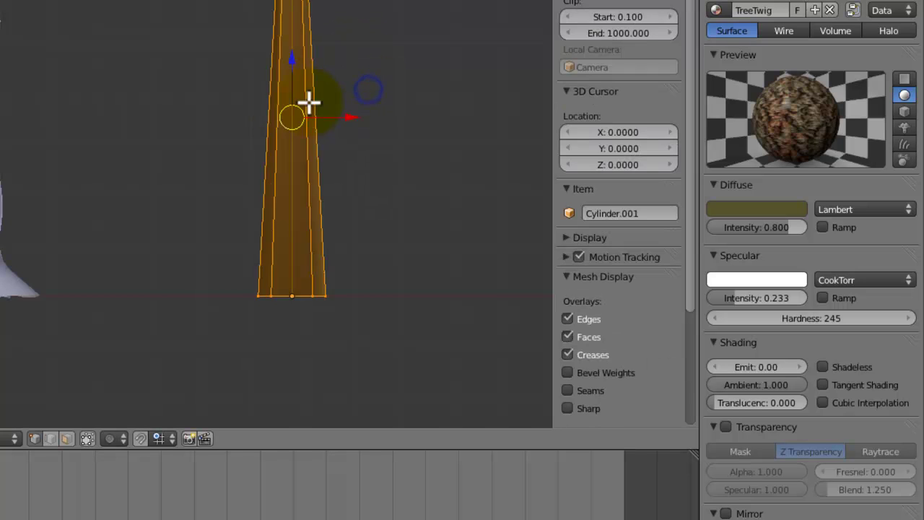
pyautogui.press('w')
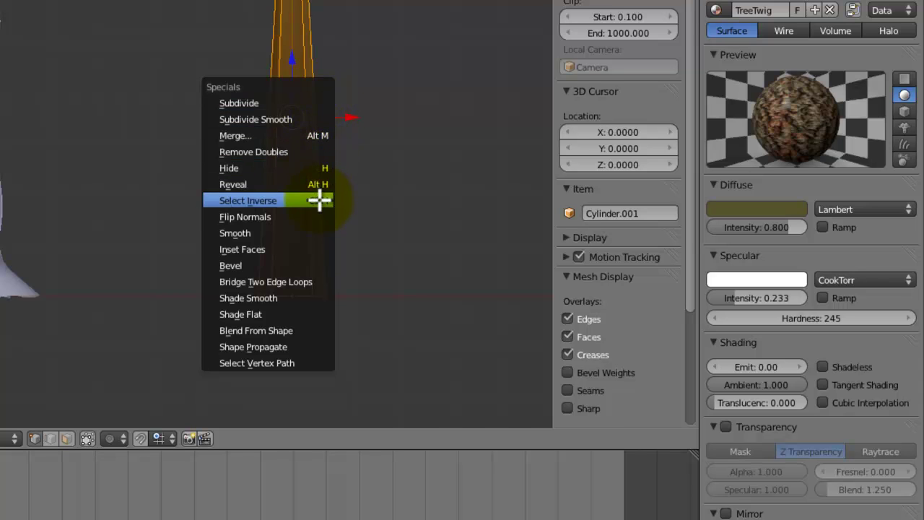
pyautogui.click(323, 297)
pyautogui.press('a')
# Step: Add three evenly spaced horizontal loop cuts along the tapered piece
pyautogui.hotkey('ctrl', 'r')
pyautogui.scroll(2, 345, 104)
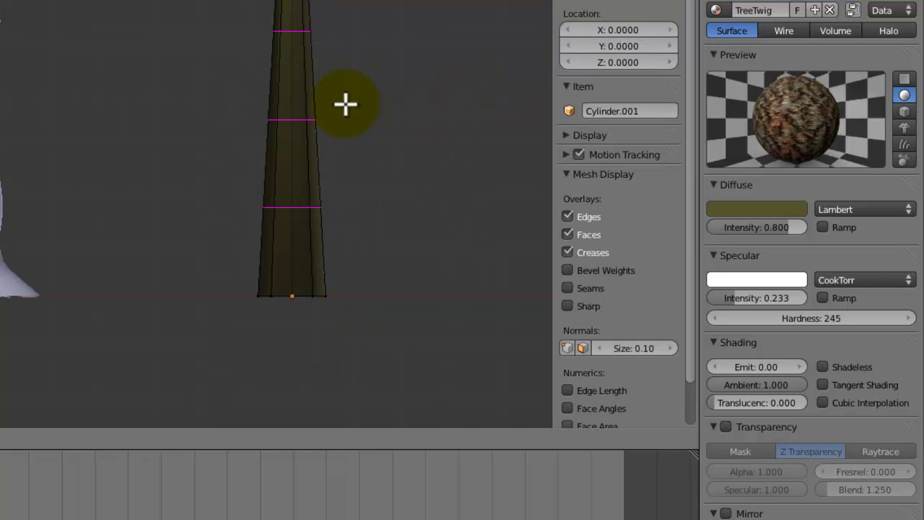
pyautogui.click(345, 104)
pyautogui.rightClick(345, 104)
pyautogui.press('w')
# Step: In top view, nudge two vertices of the new loops near the piece's lower-right corner to make the outline irregular
pyautogui.moveTo(194, 66); pyautogui.dragTo(141, 108, button='middle')
pyautogui.press('a')
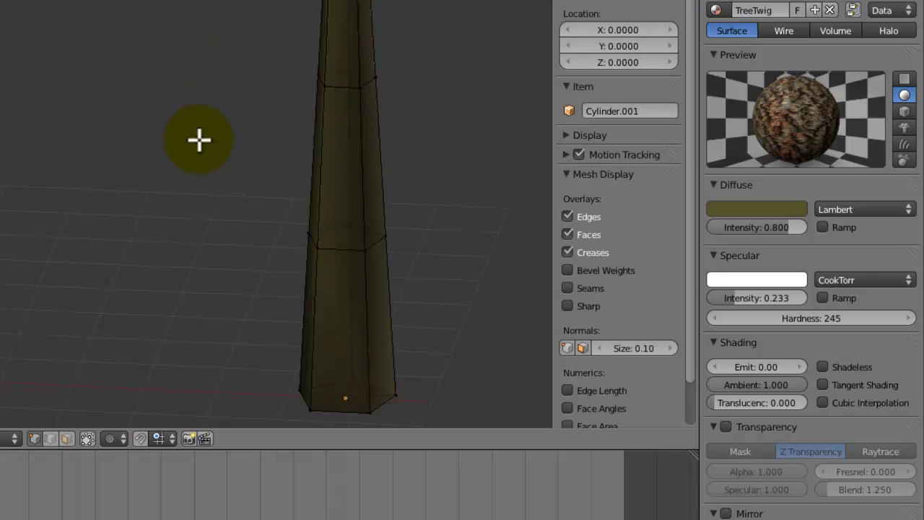
pyautogui.keyDown('shift'); pyautogui.moveTo(192, 145); pyautogui.dragTo(118, 73, button='middle'); pyautogui.keyUp('shift')
pyautogui.rightClick(235, 95)
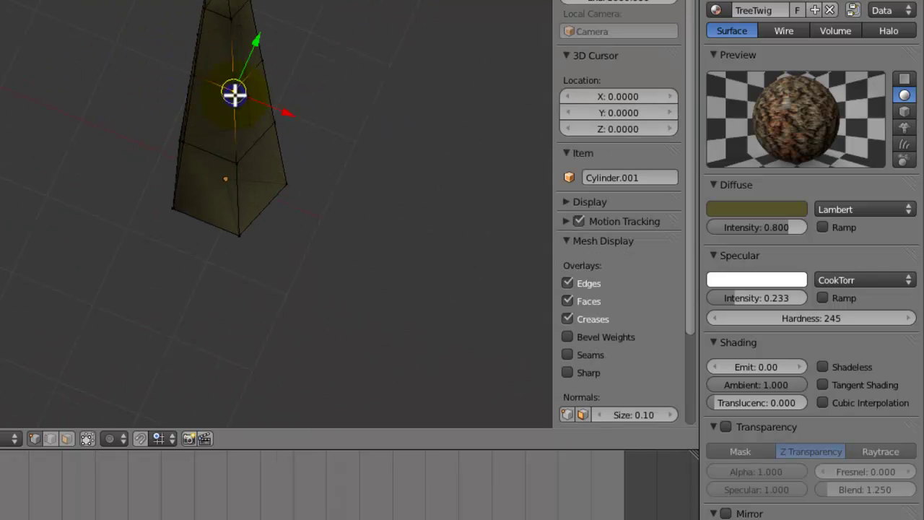
pyautogui.press('KP_7')
pyautogui.scroll(2, 287, 132)
pyautogui.keyDown('shift'); pyautogui.moveTo(318, 146); pyautogui.dragTo(159, 130, button='middle'); pyautogui.keyUp('shift')
pyautogui.scroll(2, 159, 130)
pyautogui.press('g')
pyautogui.click(146, 116)
pyautogui.rightClick(153, 146)
pyautogui.press('g')
pyautogui.click(141, 149)
# Step: Nudge individual loop vertices at the piece's right, top, left and lower-left corners in top view so its edges become uneven
pyautogui.rightClick(187, 30)
pyautogui.press('g')
pyautogui.click(198, 27)
pyautogui.rightClick(167, 45)
pyautogui.press('g')
pyautogui.click(158, 54)
pyautogui.rightClick(130, 1)
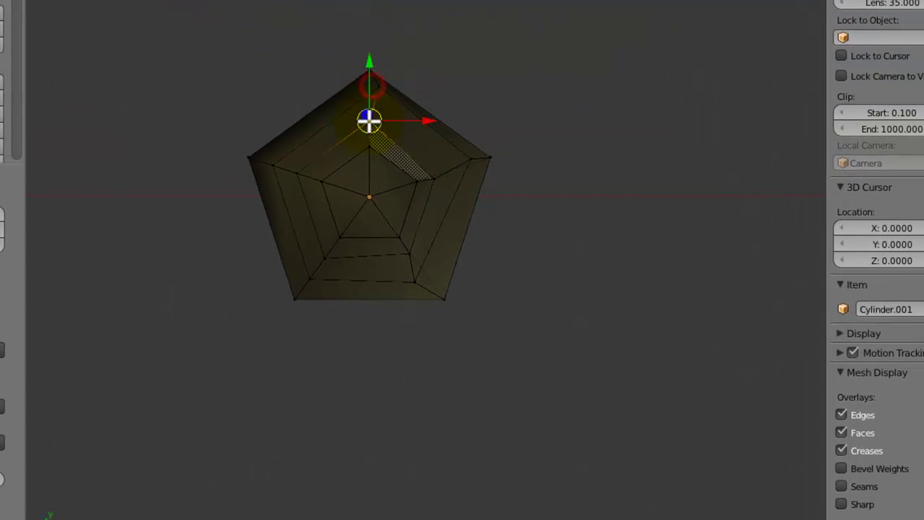
pyautogui.rightClick(306, 172)
pyautogui.press('g')
pyautogui.click(312, 177)
pyautogui.rightClick(283, 164)
pyautogui.rightClick(322, 262)
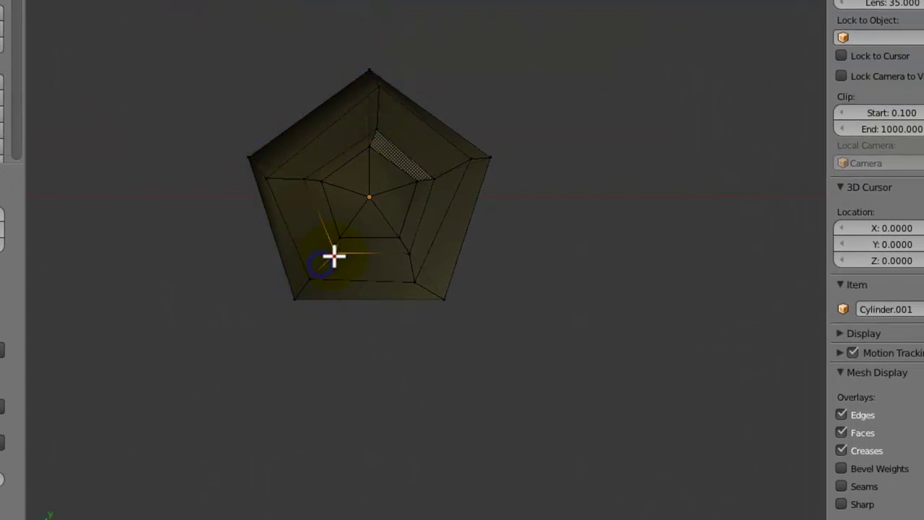
# Step: Shift one lower-left loop vertex in front view and slide a base vertex along the X axis
pyautogui.rightClick(312, 280)
pyautogui.moveTo(321, 287); pyautogui.dragTo(342, 160, button='middle')
pyautogui.press('KP_1')
pyautogui.press('g')
pyautogui.click(337, 153)
pyautogui.rightClick(363, 428)
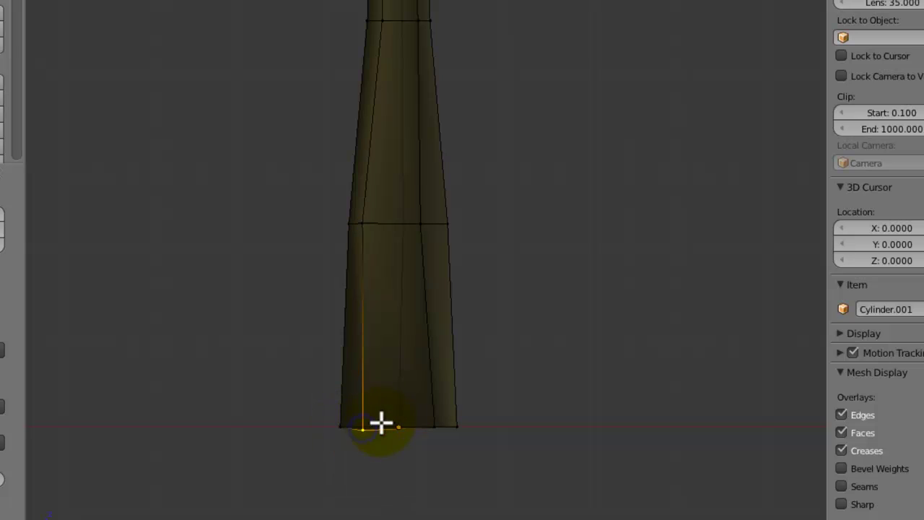
pyautogui.press('x')
pyautogui.click(373, 423)
pyautogui.scroll(-4, 421, 390)
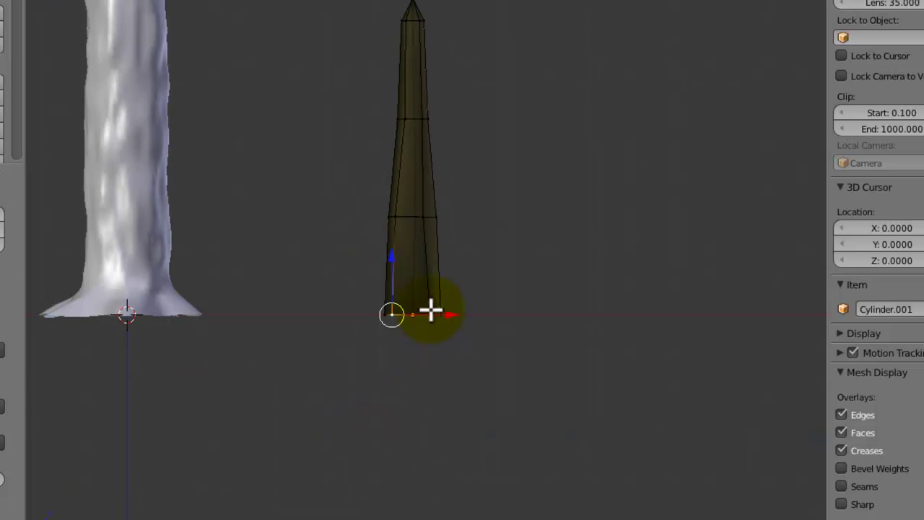
pyautogui.scroll(2, 431, 308)
pyautogui.press('a')
pyautogui.press('a')
pyautogui.press('a')
pyautogui.press('b')
pyautogui.moveTo(429, 72); pyautogui.dragTo(414, 91)
pyautogui.click(419, 89)
pyautogui.press('a')
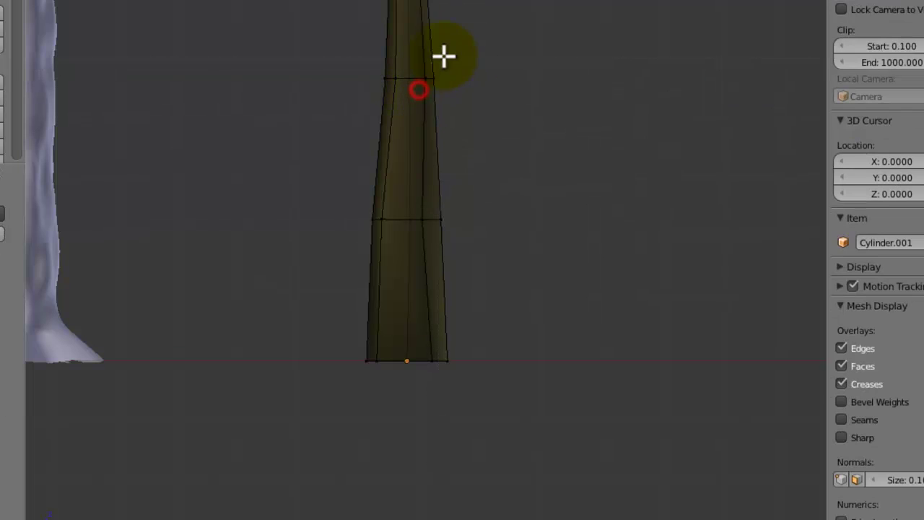
# Step: Move the twig's top section, above the middle loop, to the right and rotate it to lean outward
pyautogui.press('b')
pyautogui.moveTo(465, 1); pyautogui.dragTo(368, 1)
pyautogui.moveTo(467, 2); pyautogui.dragTo(518, 44)
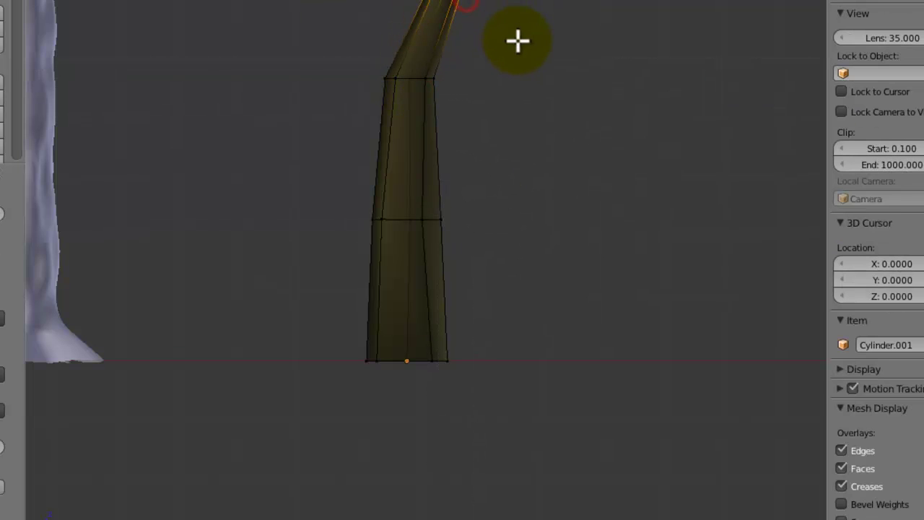
pyautogui.press('r')
pyautogui.click(519, 62)
# Step: Move the twig's middle loop right and slightly down, and tilt it to follow the bend
pyautogui.press('a')
pyautogui.press('b')
pyautogui.moveTo(462, 50); pyautogui.dragTo(377, 114)
pyautogui.press('g')
pyautogui.click(378, 147)
pyautogui.press('r')
pyautogui.click(589, 204)
pyautogui.press('g')
pyautogui.click(597, 207)
pyautogui.press('g')
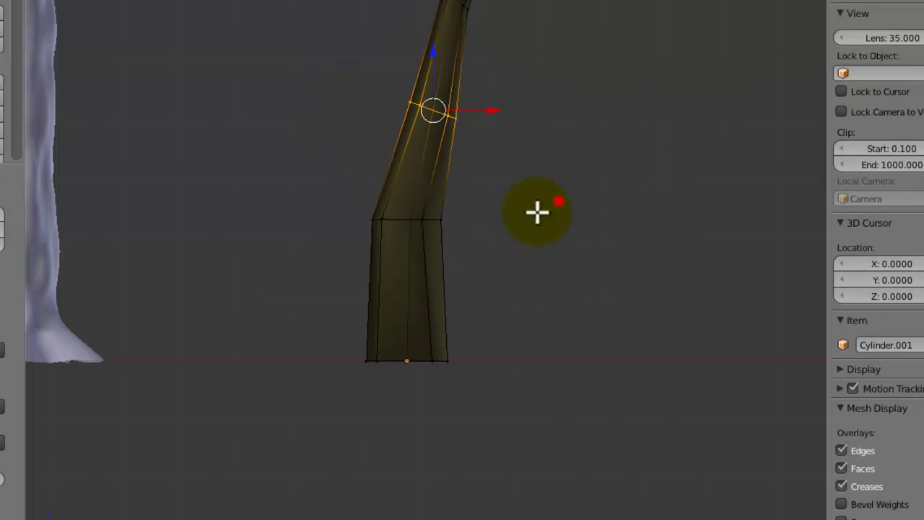
# Step: Move the twig's lowest loop above the base to the right to smooth the curve
pyautogui.press('a')
pyautogui.press('b')
pyautogui.moveTo(477, 202); pyautogui.dragTo(357, 248)
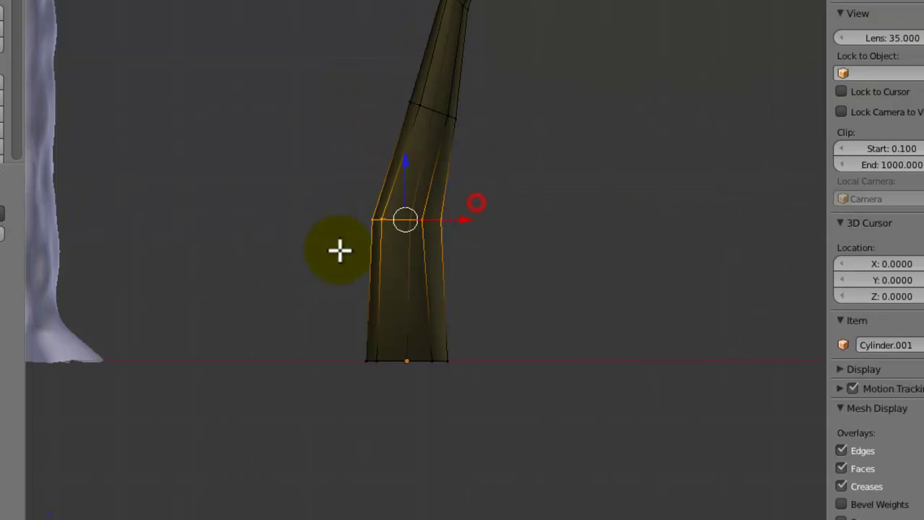
pyautogui.press('g')
pyautogui.click(351, 248)
# Step: Raise the twig's tip vertex to lengthen the point, and return to object mode
pyautogui.press('Tab')
pyautogui.scroll(-1, 437, 196)
pyautogui.press('Tab')
pyautogui.press('Tab')
pyautogui.rightClick(485, 10)
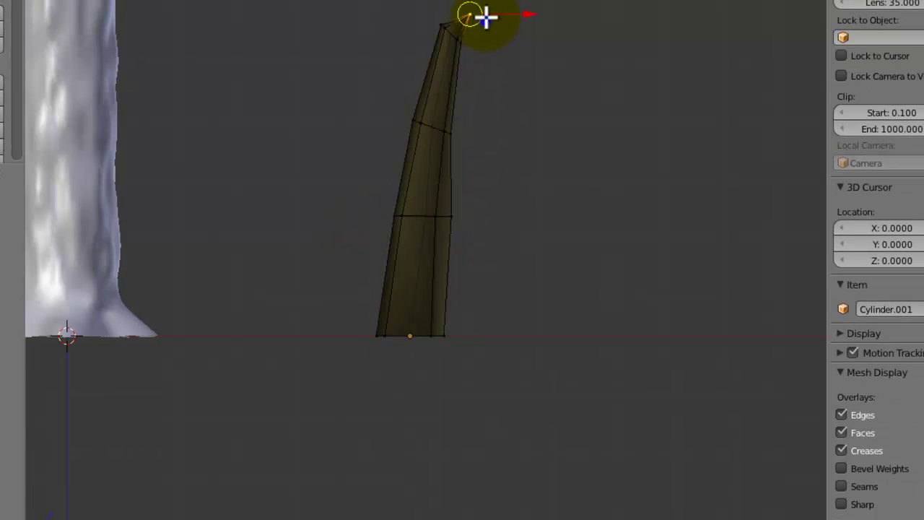
pyautogui.press('Tab')
pyautogui.scroll(-3, 454, 261)
pyautogui.hotkey('shift', 'd')
pyautogui.click(498, 253)
pyautogui.press('Tab')
pyautogui.press('Tab')
pyautogui.press('Tab')
pyautogui.press('Tab')
pyautogui.press('x')
pyautogui.click(451, 215)
# Step: Scale down the twig's lower and middle edge loops to make its body thinner
pyautogui.rightClick(425, 213)
pyautogui.press('Tab')
pyautogui.scroll(3, 425, 210)
pyautogui.keyDown('alt'); pyautogui.rightClick(424, 206); pyautogui.keyUp('alt')
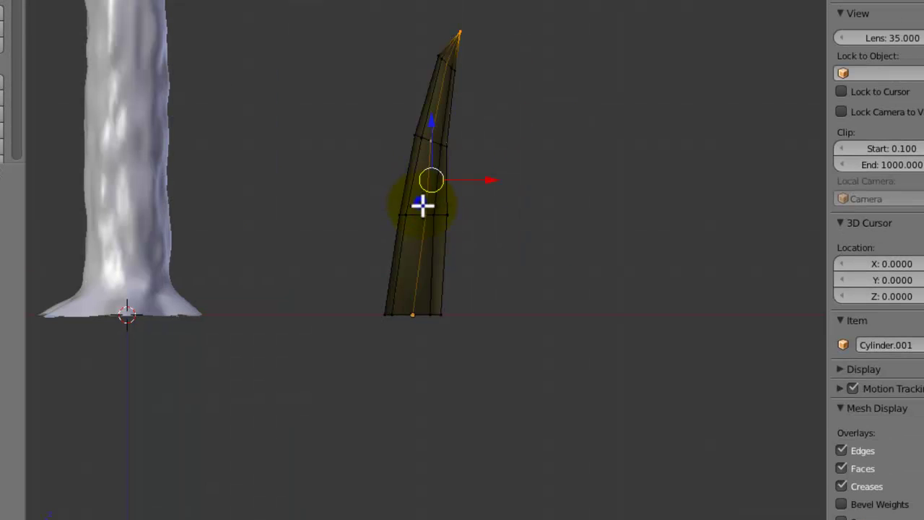
pyautogui.keyDown('alt'); pyautogui.rightClick(425, 214); pyautogui.keyUp('alt')
pyautogui.press('s')
pyautogui.click(465, 209)
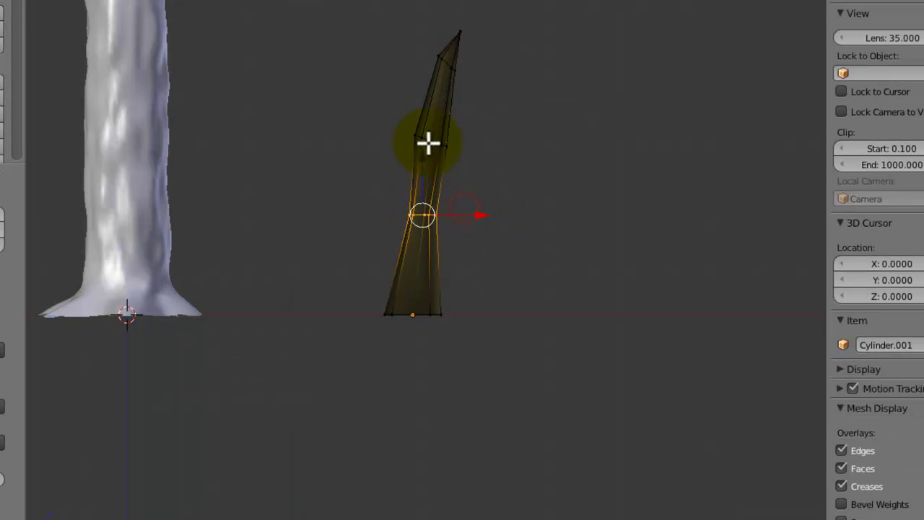
pyautogui.keyDown('alt'); pyautogui.rightClick(428, 142); pyautogui.keyUp('alt')
pyautogui.press('s')
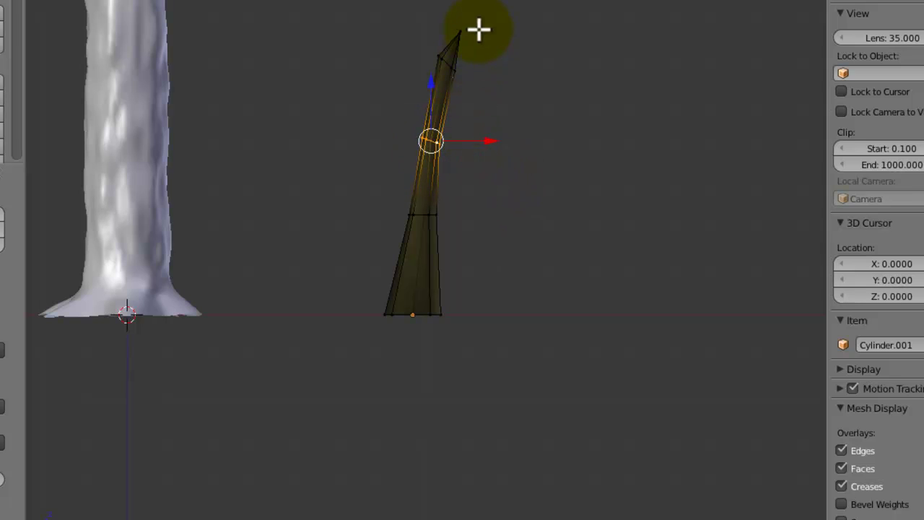
# Step: Shrink the twig's tip section and its base loop to match the thinner body
pyautogui.press('a')
pyautogui.press('b')
pyautogui.moveTo(478, 15); pyautogui.dragTo(409, 110)
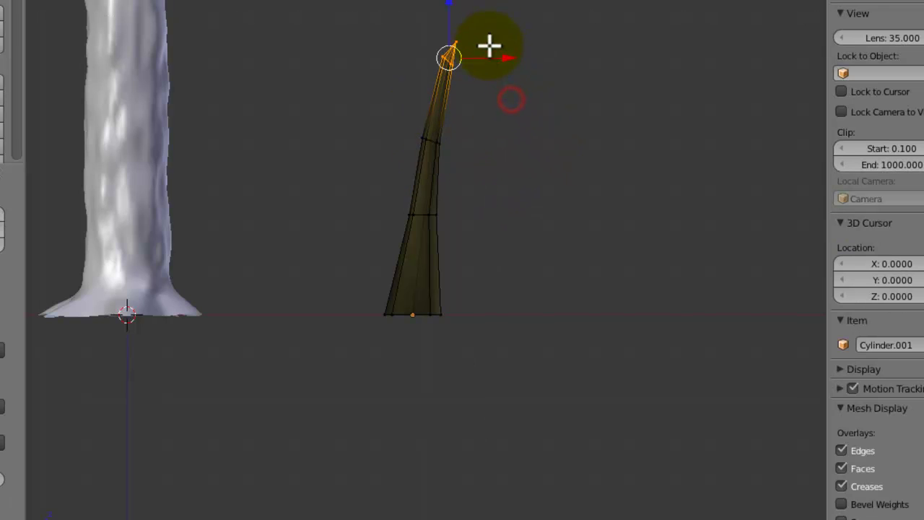
pyautogui.press('a')
pyautogui.keyDown('alt'); pyautogui.rightClick(411, 315); pyautogui.keyUp('alt')
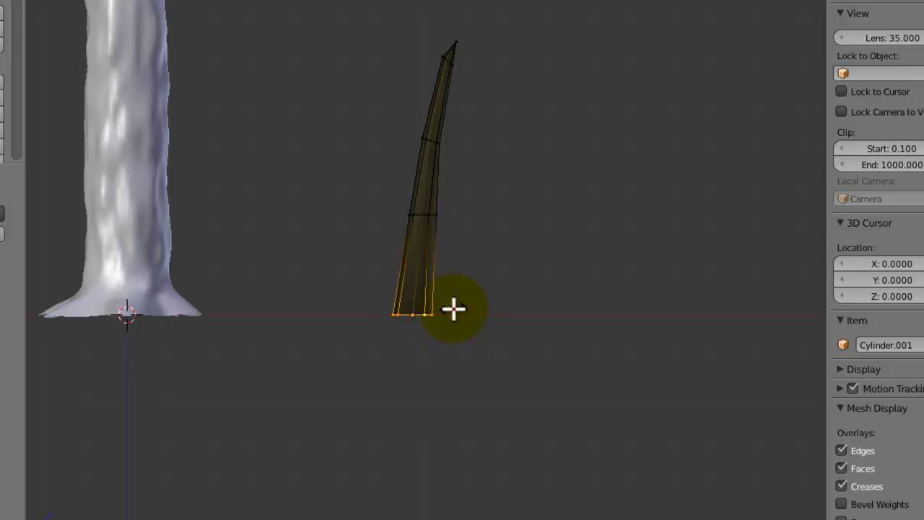
# Step: Save the file and duplicate the twig along the X axis, placing the copy to its right
pyautogui.hotkey('ctrl', 's')
pyautogui.click(453, 308)
pyautogui.press('Tab')
pyautogui.hotkey('shift', 'd')
pyautogui.press('x')
pyautogui.click(574, 320)
# Step: Move the second twig's tip section to the left so its end bends back toward the trunk
pyautogui.press('Tab')
pyautogui.press('b')
pyautogui.moveTo(594, 16); pyautogui.dragTo(556, 72)
pyautogui.click(584, 84)
pyautogui.press('g')
pyautogui.click(547, 97)
# Step: Move the second twig's middle loop to the right and tilt it to follow the bend
pyautogui.press('a')
pyautogui.press('b')
pyautogui.moveTo(567, 127); pyautogui.dragTo(539, 167)
pyautogui.press('g')
pyautogui.click(543, 184)
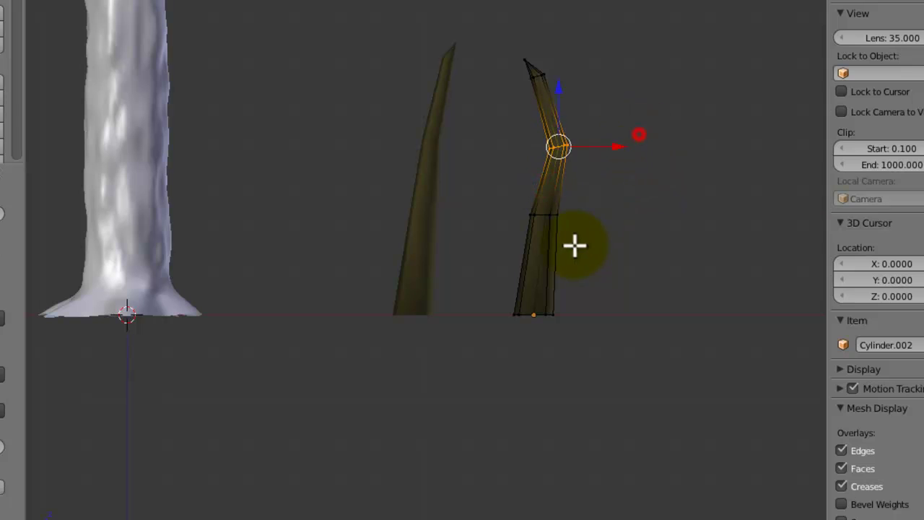
pyautogui.click(637, 134)
# Step: Move the second twig's lower loop to the right to bow its body outward, and save the file
pyautogui.press('a')
pyautogui.press('b')
pyautogui.moveTo(579, 202); pyautogui.dragTo(512, 249)
pyautogui.press('g')
pyautogui.click(529, 258)
pyautogui.press('a')
pyautogui.press('Tab')
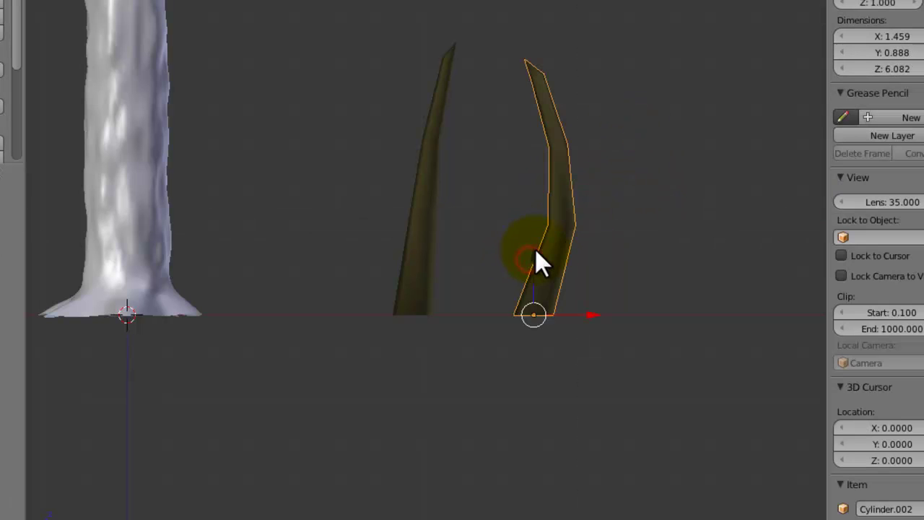
pyautogui.hotkey('ctrl', 's')
pyautogui.click(534, 248)
# Step: Select the second twig's lower edge loop and move it along the Y axis in top view
pyautogui.moveTo(535, 248); pyautogui.dragTo(360, 284, button='middle')
pyautogui.press('KP_7')
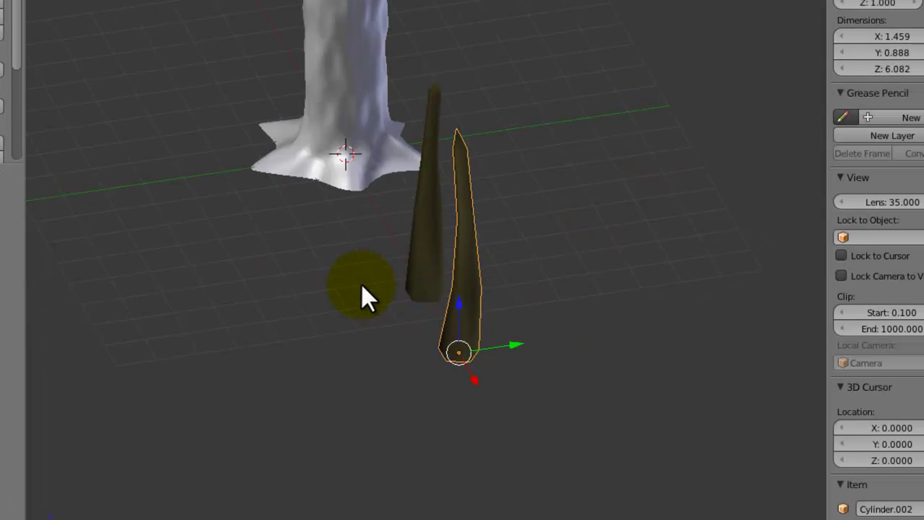
pyautogui.press('Tab')
pyautogui.scroll(2, 447, 239)
pyautogui.scroll(1, 395, 201)
pyautogui.keyDown('shift'); pyautogui.moveTo(595, 156); pyautogui.dragTo(400, 247, button='middle'); pyautogui.keyUp('shift')
pyautogui.press('a')
pyautogui.keyDown('alt'); pyautogui.rightClick(432, 209); pyautogui.keyUp('alt')
pyautogui.press('KP_7')
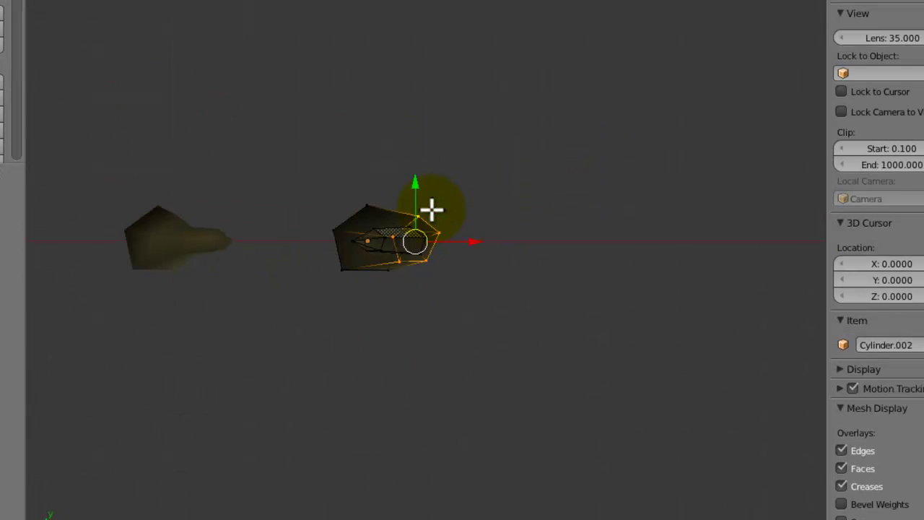
pyautogui.press('g')
pyautogui.press('y')
pyautogui.click(432, 186)
# Step: Rotate the second twig's tip section about the X axis and return to object mode
pyautogui.moveTo(432, 185); pyautogui.dragTo(351, 97, button='middle')
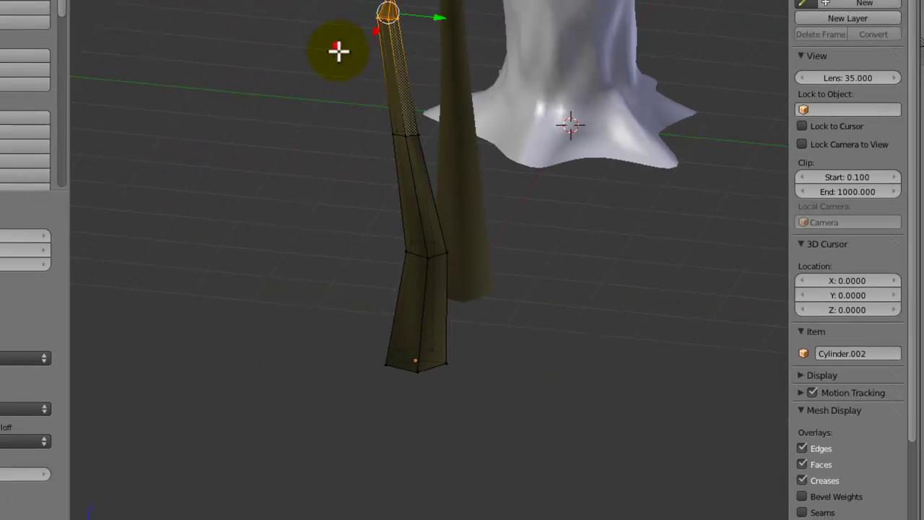
pyautogui.press('r')
pyautogui.press('x')
pyautogui.click(456, 102)
pyautogui.press('Tab')
pyautogui.moveTo(457, 108); pyautogui.dragTo(630, 137, button='middle')
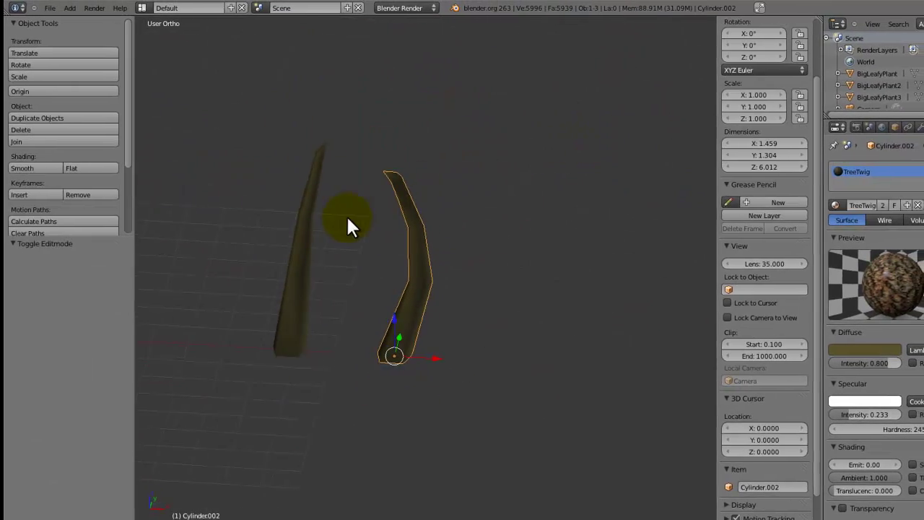
# Step: Duplicate the first twig along the X axis, placing the copy to the right of the second twig
pyautogui.rightClick(303, 206)
pyautogui.moveTo(303, 207); pyautogui.dragTo(374, 228, button='middle')
pyautogui.press('KP_1')
pyautogui.hotkey('shift', 'd')
pyautogui.press('x')
pyautogui.click(511, 239)
# Step: Rotate the third twig's upper section upright and move it about 0.743 along X and -0.232 along Z
pyautogui.press('Tab')
pyautogui.press('a')
pyautogui.moveTo(475, 246); pyautogui.dragTo(477, 242)
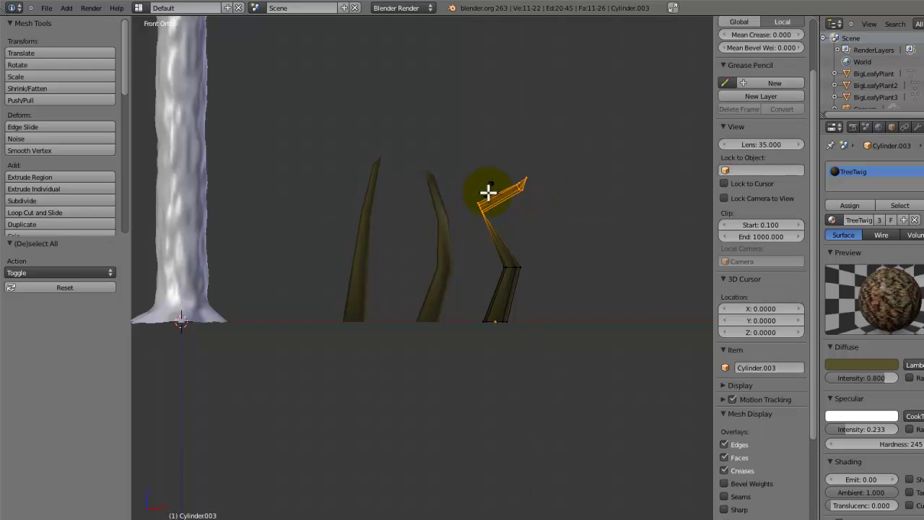
pyautogui.click(491, 210)
pyautogui.press('g')
pyautogui.click(522, 169)
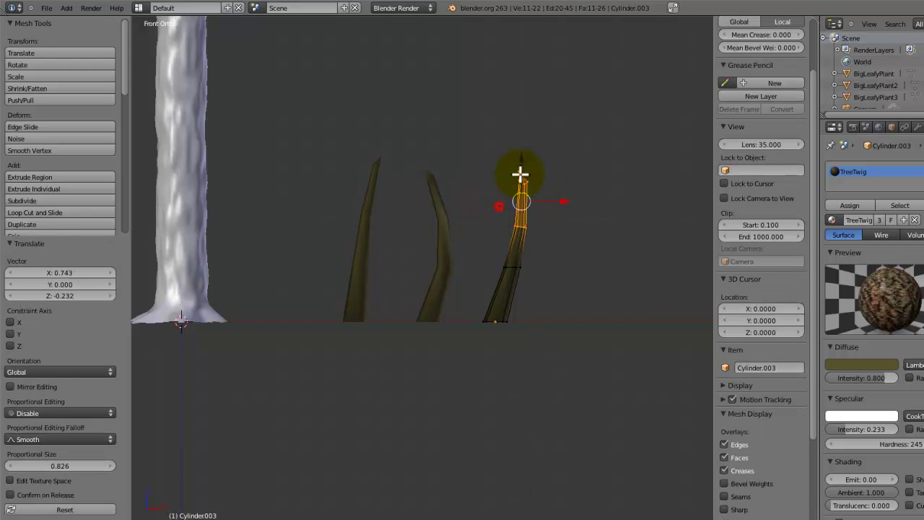
# Step: Rotate the third twig's tip section to bend away from the trunk and move it outward
pyautogui.press('a')
pyautogui.press('b')
pyautogui.moveTo(542, 155); pyautogui.dragTo(509, 189)
pyautogui.press('r')
pyautogui.click(567, 201)
pyautogui.press('g')
pyautogui.click(579, 212)
# Step: Move the third twig's lower edge loop toward the second twig, return to object mode and save over the file
pyautogui.press('a')
pyautogui.press('b')
pyautogui.moveTo(547, 215); pyautogui.dragTo(513, 239)
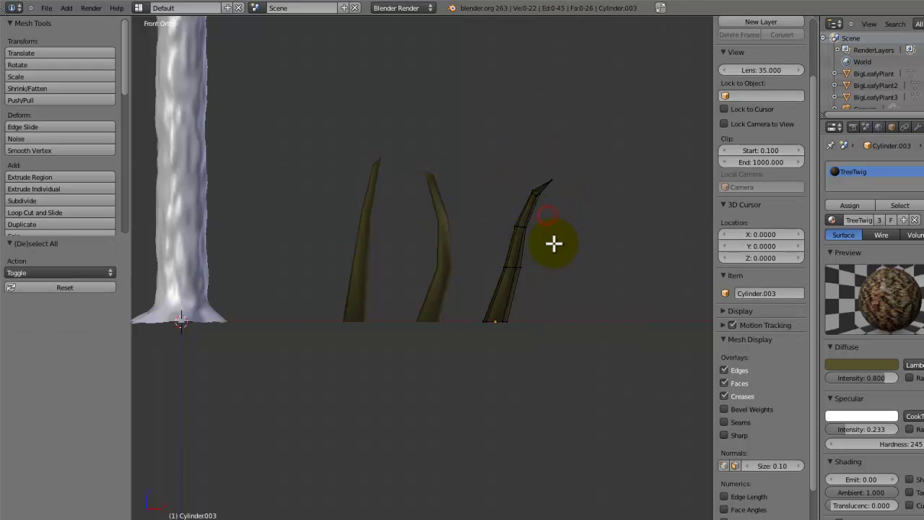
pyautogui.moveTo(491, 291); pyautogui.dragTo(488, 292)
pyautogui.press('g')
pyautogui.click(479, 277)
pyautogui.press('Tab')
pyautogui.scroll(-1, 451, 277)
pyautogui.hotkey('ctrl', 's')
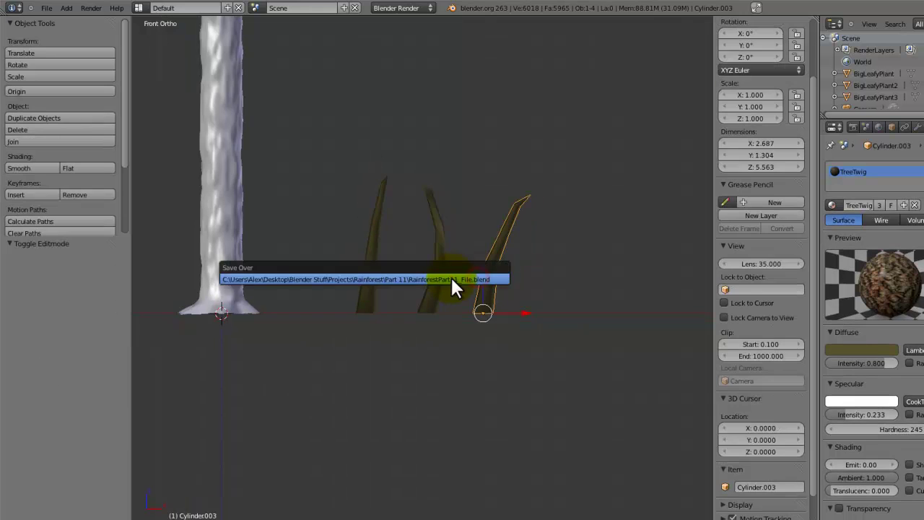
pyautogui.click(451, 278)
# Step: In top view, rotate the whole third twig mesh by -36.951°, move it 0.501 along Y, and save over the file
pyautogui.moveTo(451, 278); pyautogui.dragTo(311, 383, button='middle')
pyautogui.press('KP_7')
pyautogui.press('Tab')
pyautogui.press('a')
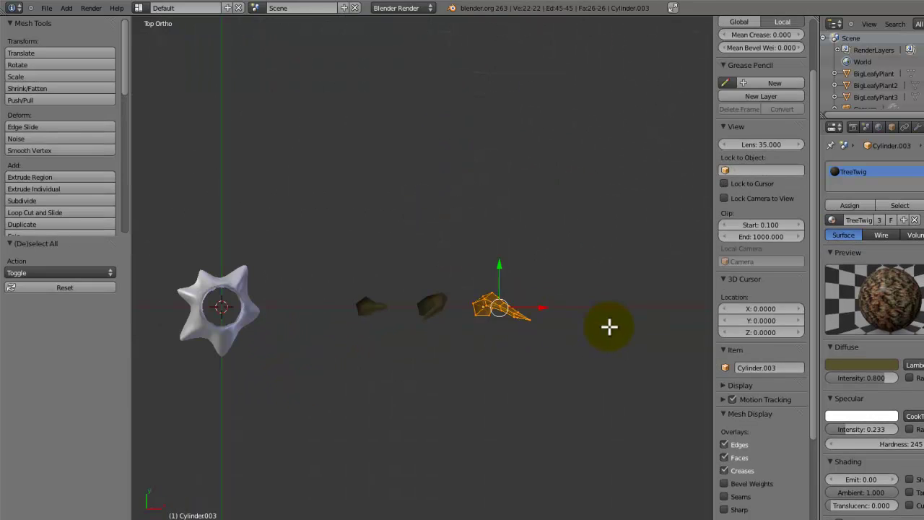
pyautogui.click(585, 263)
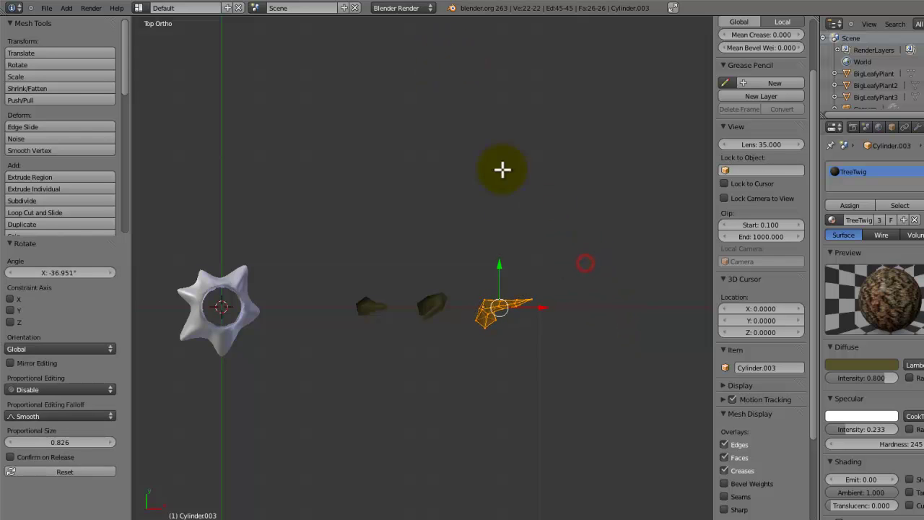
pyautogui.click(519, 202)
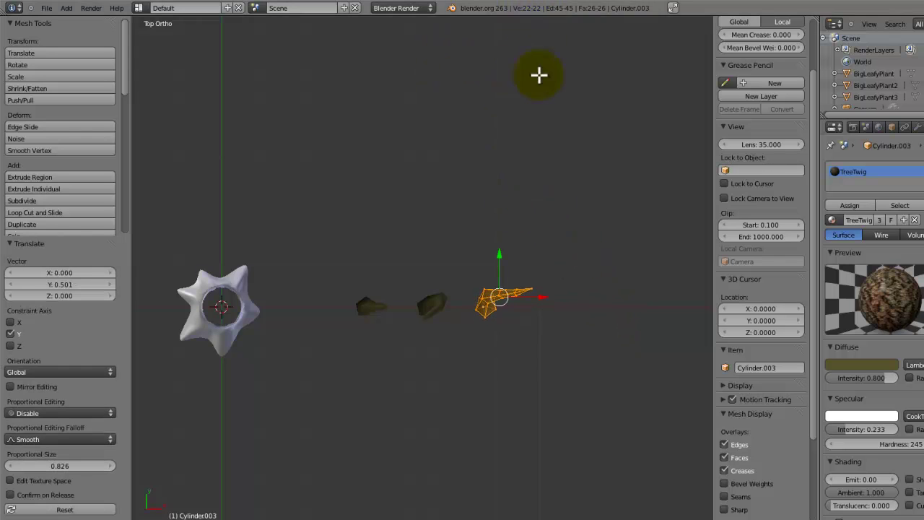
pyautogui.moveTo(540, 145); pyautogui.dragTo(479, 256, button='middle')
pyautogui.press('Tab')
pyautogui.hotkey('ctrl', 's')
pyautogui.click(527, 273)
# Step: Delete the cap at the base of the third twig in edit mode
pyautogui.press('Tab')
pyautogui.scroll(1, 516, 331)
pyautogui.keyDown('alt'); pyautogui.rightClick(528, 344); pyautogui.keyUp('alt')
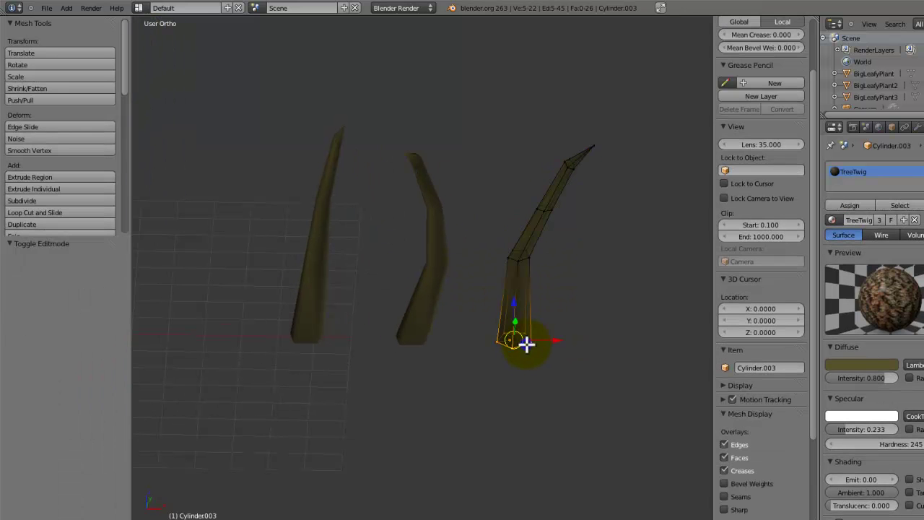
pyautogui.press('Tab')
pyautogui.keyDown('shift'); pyautogui.moveTo(402, 294); pyautogui.dragTo(552, 313, button='middle'); pyautogui.keyUp('shift')
pyautogui.scroll(-4, 405, 240)
pyautogui.keyDown('shift'); pyautogui.moveTo(361, 253); pyautogui.dragTo(406, 251, button='middle'); pyautogui.keyUp('shift')
pyautogui.press('KP_Decimal')
pyautogui.press('Tab')
pyautogui.press('x')
pyautogui.click(376, 324)
pyautogui.press('Tab')
# Step: Delete the cap at the base of the second twig
pyautogui.rightClick(247, 344)
pyautogui.press('Tab')
pyautogui.keyDown('alt'); pyautogui.rightClick(261, 348); pyautogui.keyUp('alt')
pyautogui.press('x')
pyautogui.click(259, 348)
pyautogui.keyDown('shift'); pyautogui.moveTo(243, 351); pyautogui.dragTo(604, 363, button='middle'); pyautogui.keyUp('shift')
pyautogui.press('Tab')
# Step: Delete the centre vertex of the first twig's base cap and save over the file
pyautogui.rightClick(496, 362)
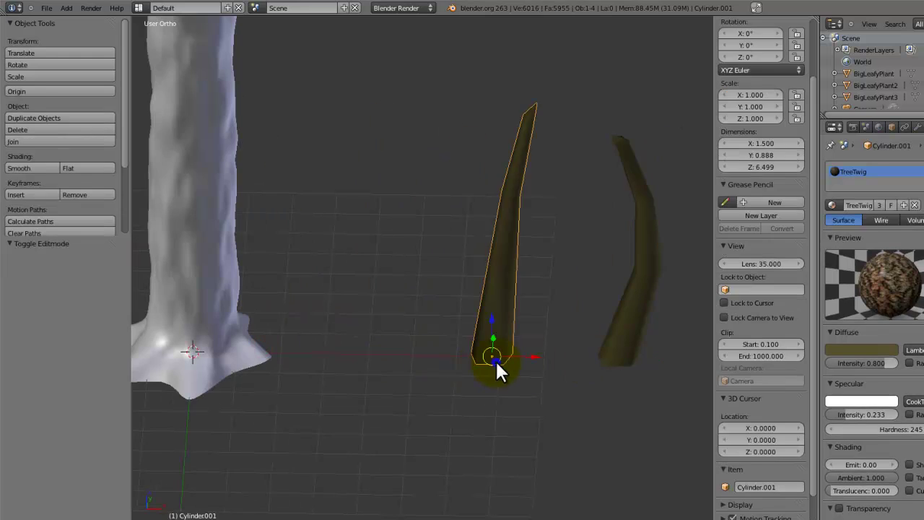
pyautogui.press('Tab')
pyautogui.rightClick(496, 352)
pyautogui.press('x')
pyautogui.click(496, 352)
pyautogui.press('Tab')
pyautogui.hotkey('ctrl', 's')
pyautogui.click(478, 351)
pyautogui.scroll(-3, 478, 351)
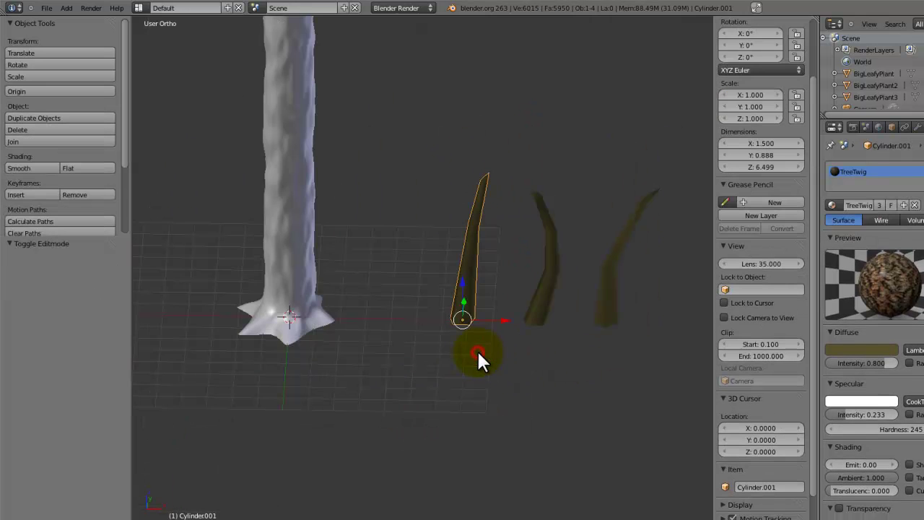
# Step: Clear the selection, select the tree trunk and save over the file
pyautogui.keyDown('shift'); pyautogui.scroll(-1, 477, 351); pyautogui.keyUp('shift')
pyautogui.keyDown('shift'); pyautogui.moveTo(478, 351); pyautogui.dragTo(438, 339, button='middle'); pyautogui.keyUp('shift')
pyautogui.scroll(2, 533, 468)
pyautogui.press('a')
pyautogui.scroll(-3, 317, 351)
pyautogui.hotkey('ctrl', 's')
pyautogui.click(336, 352)
pyautogui.click(335, 351)
pyautogui.rightClick(322, 348)
pyautogui.hotkey('ctrl', 's')
pyautogui.click(437, 338)
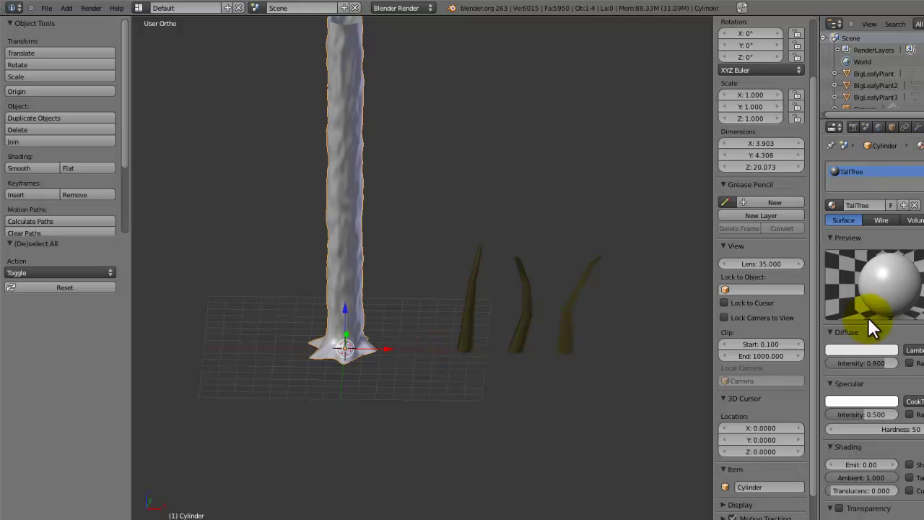
# Step: Set the TallTree material's specular hardness to 250 and its specular intensity to 0
pyautogui.click(897, 429)
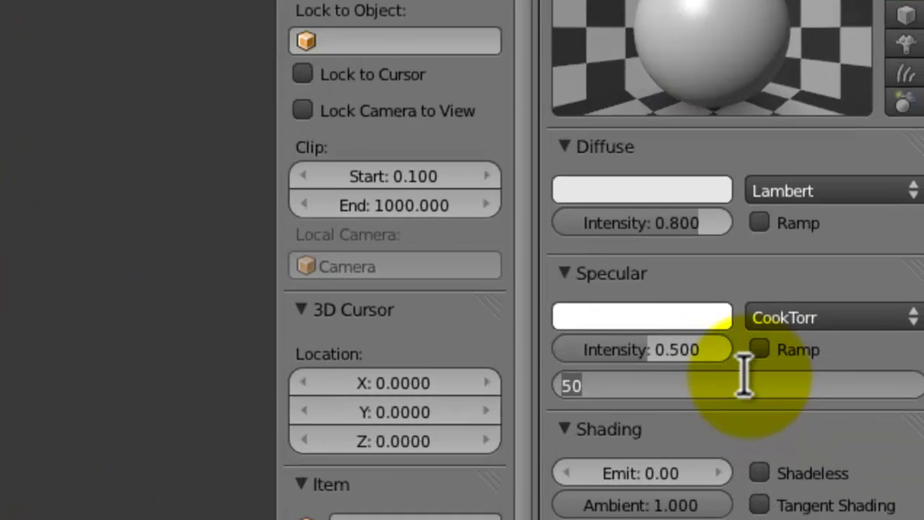
pyautogui.write('25-')
pyautogui.press('Return')
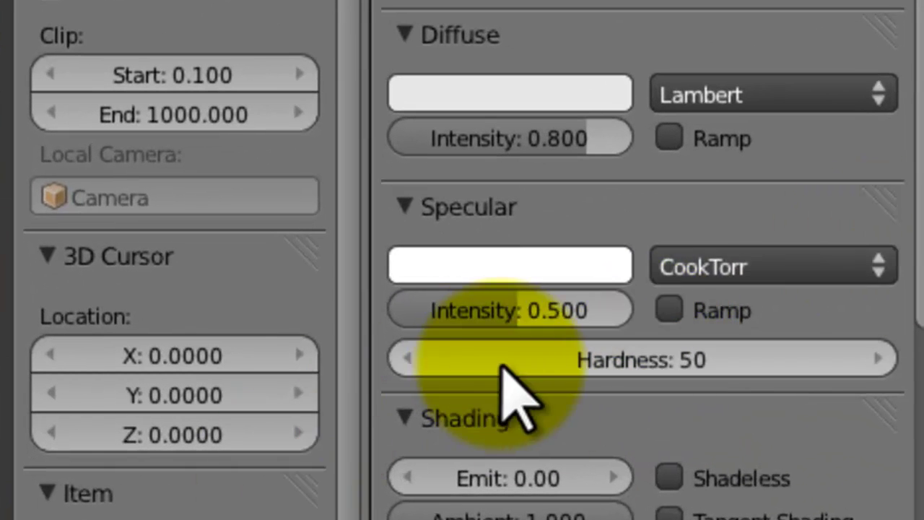
pyautogui.click(568, 346)
pyautogui.press('Return')
pyautogui.moveTo(560, 316); pyautogui.dragTo(435, 345)
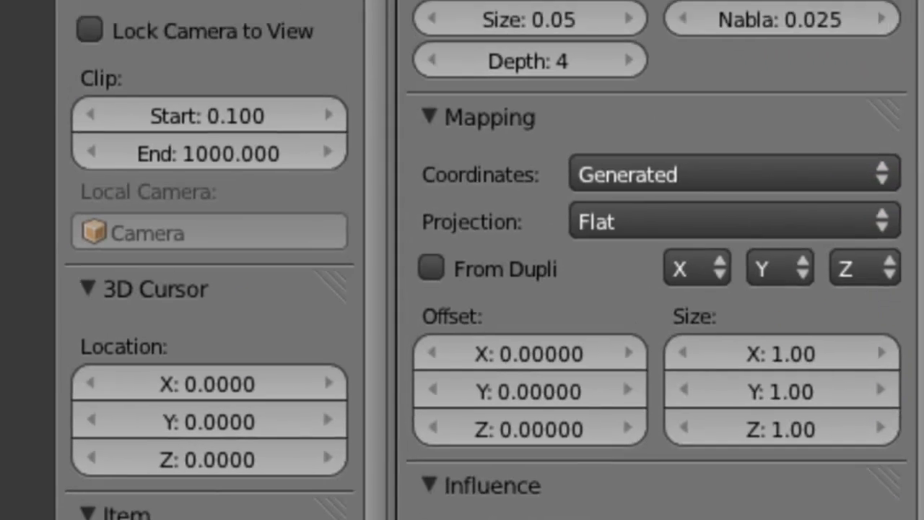
# Step: Add a second texture to the TallTree material, set its type to Image or Movie, name it TallTreeCOL and save
pyautogui.scroll(5, 845, 92)
pyautogui.click(664, 159)
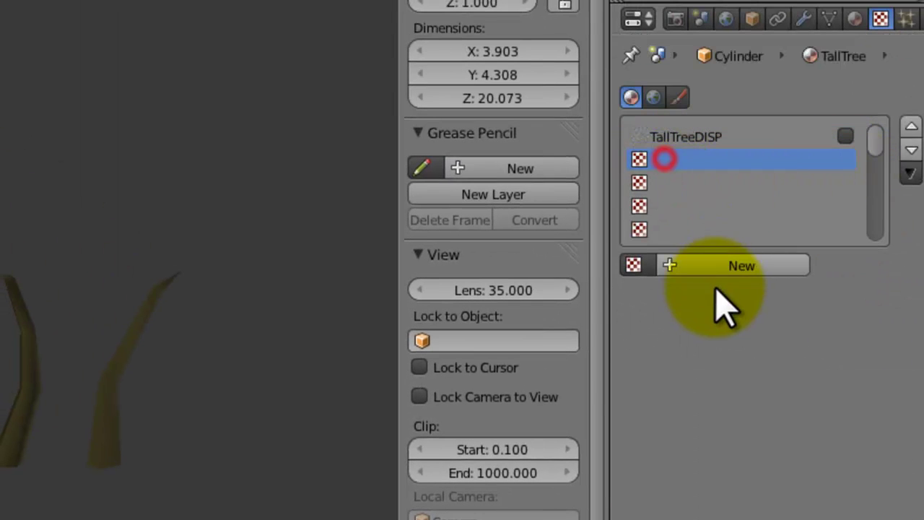
pyautogui.click(699, 265)
pyautogui.click(713, 295)
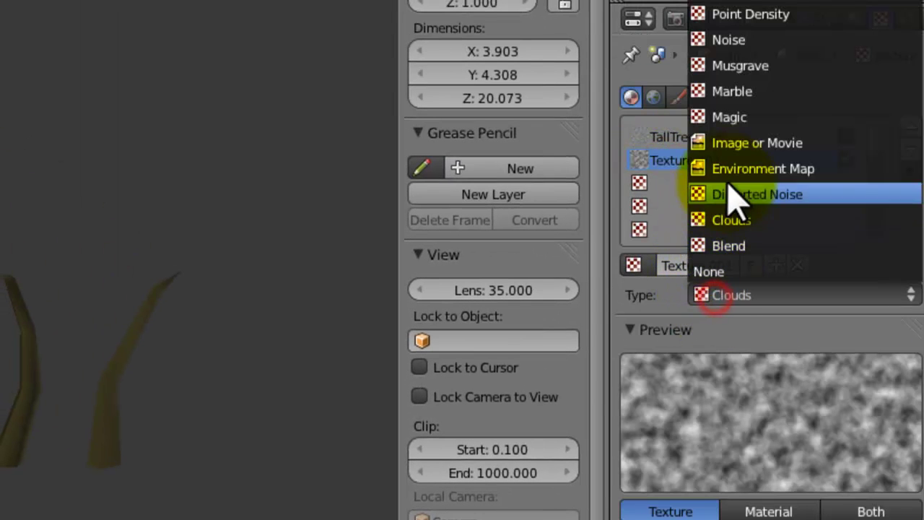
pyautogui.click(748, 143)
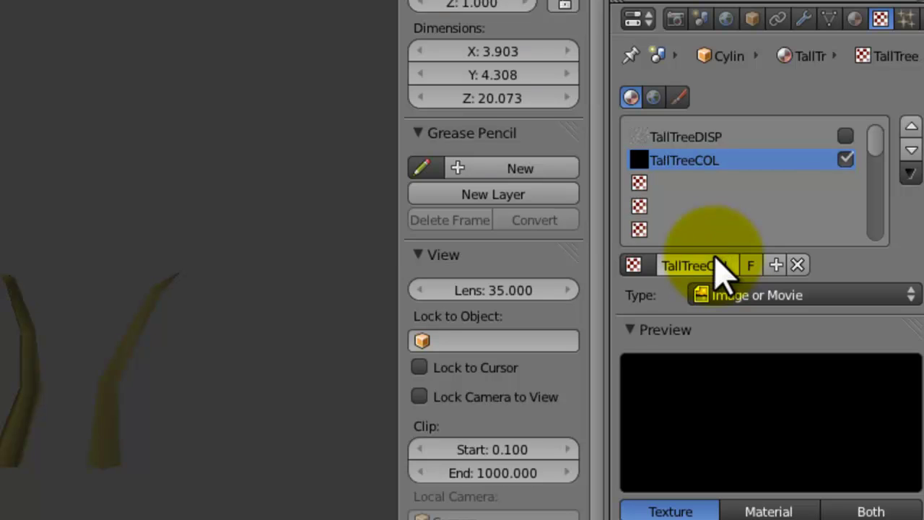
pyautogui.press('Return')
pyautogui.hotkey('ctrl', 's')
pyautogui.click(722, 257)
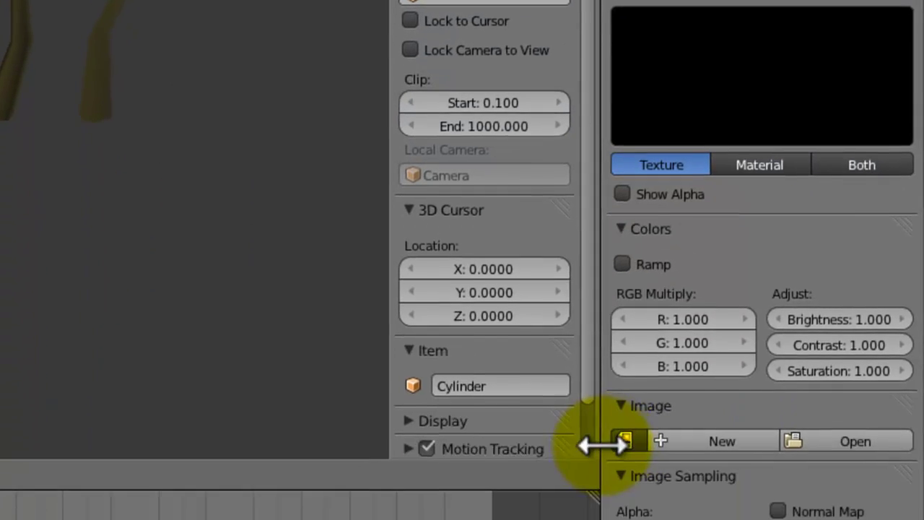
# Step: Assign the already loaded bark image to the TallTreeCOL texture
pyautogui.click(621, 428)
pyautogui.click(697, 202)
pyautogui.scroll(-5, 794, 325)
pyautogui.scroll(-8, 822, 376)
pyautogui.scroll(7, 815, 388)
pyautogui.scroll(-12, 671, 371)
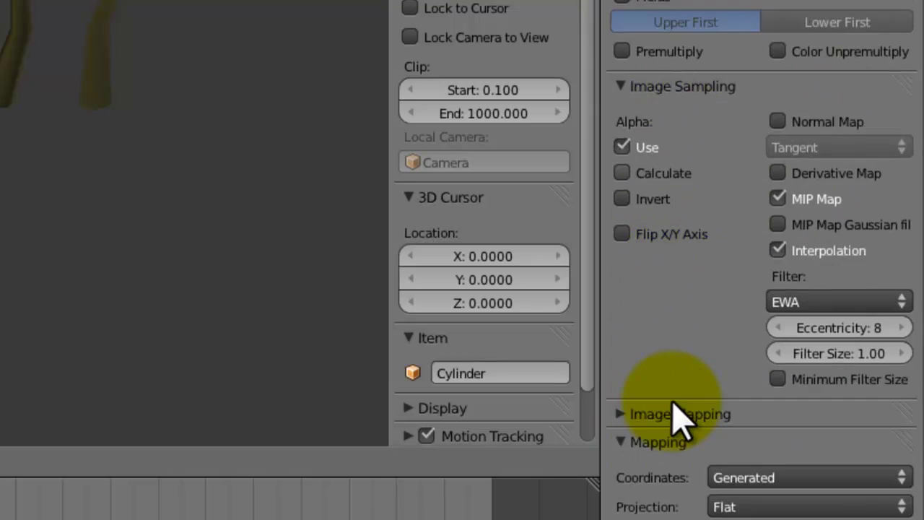
# Step: Map the TallTreeCOL texture with Generated coordinates and Tube projection
pyautogui.scroll(-2, 693, 447)
pyautogui.click(736, 384)
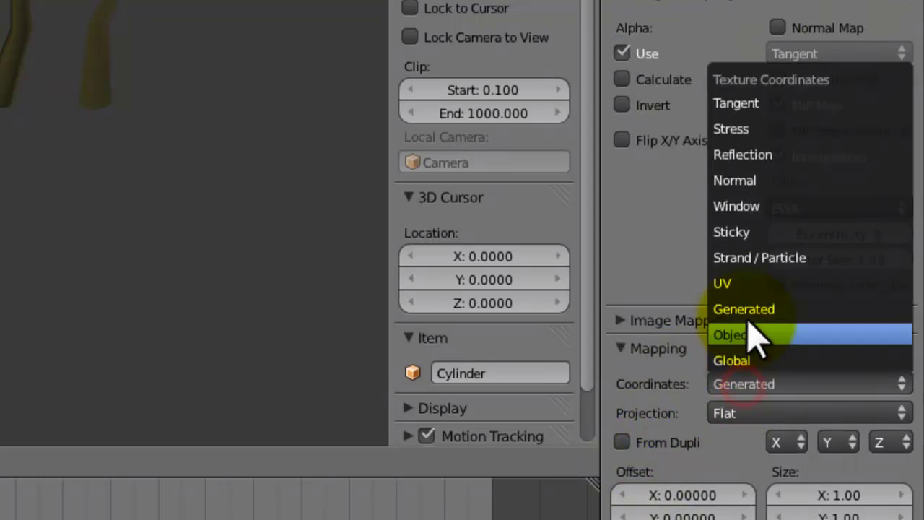
pyautogui.click(752, 330)
pyautogui.click(776, 412)
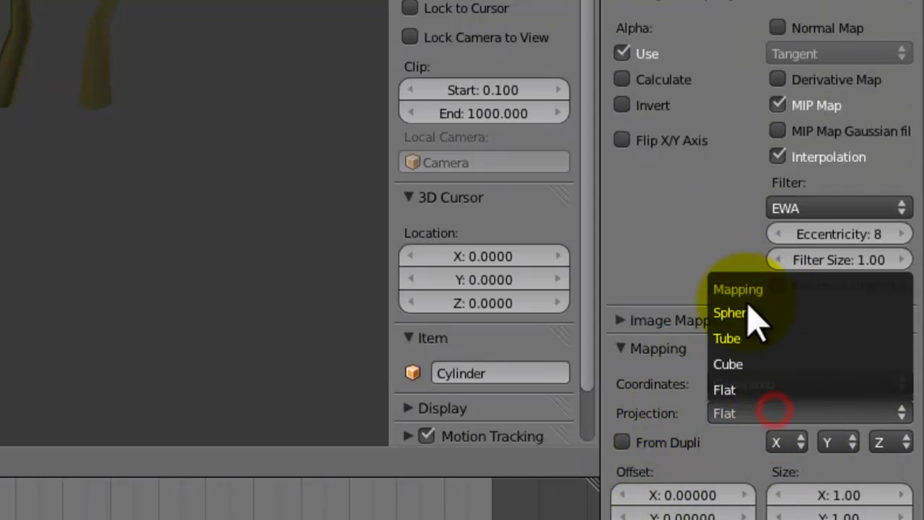
pyautogui.click(743, 361)
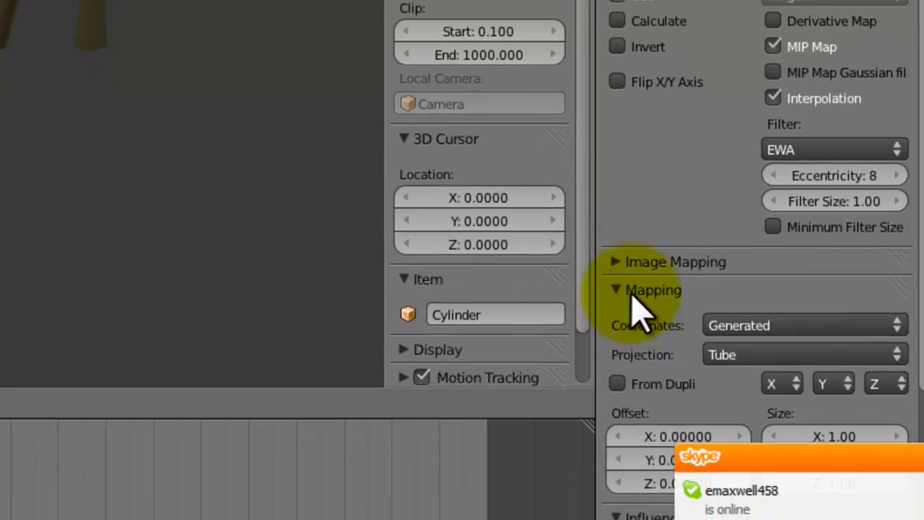
# Step: Change the TallTree material's diffuse colour to a dark yellowish brown and save over the file
pyautogui.scroll(-5, 644, 366)
pyautogui.click(816, 1)
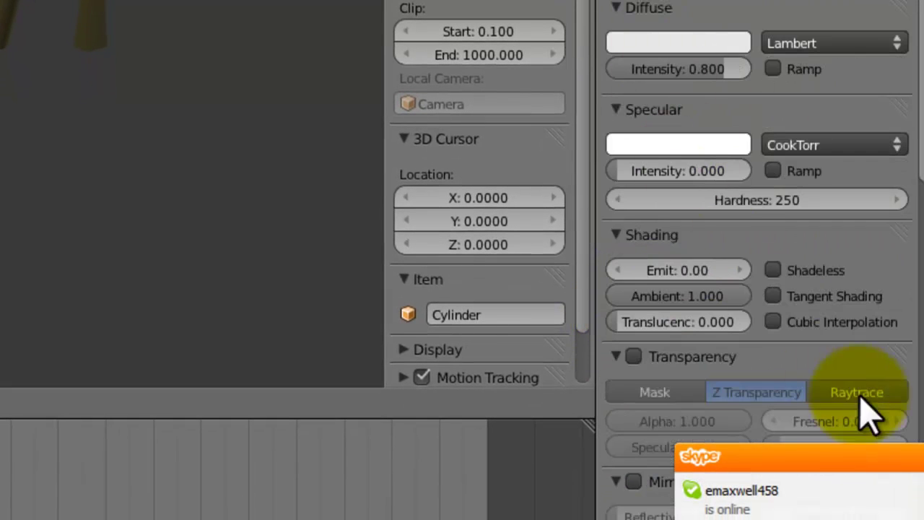
pyautogui.click(914, 458)
pyautogui.click(639, 43)
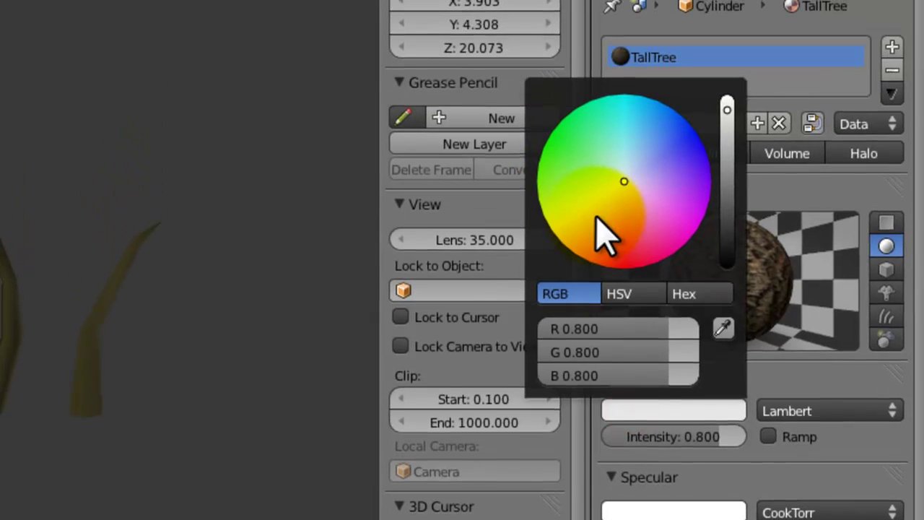
pyautogui.moveTo(602, 234)
pyautogui.mouseDown()
pyautogui.moveTo(590, 220)
pyautogui.moveTo(582, 226)
pyautogui.mouseUp()
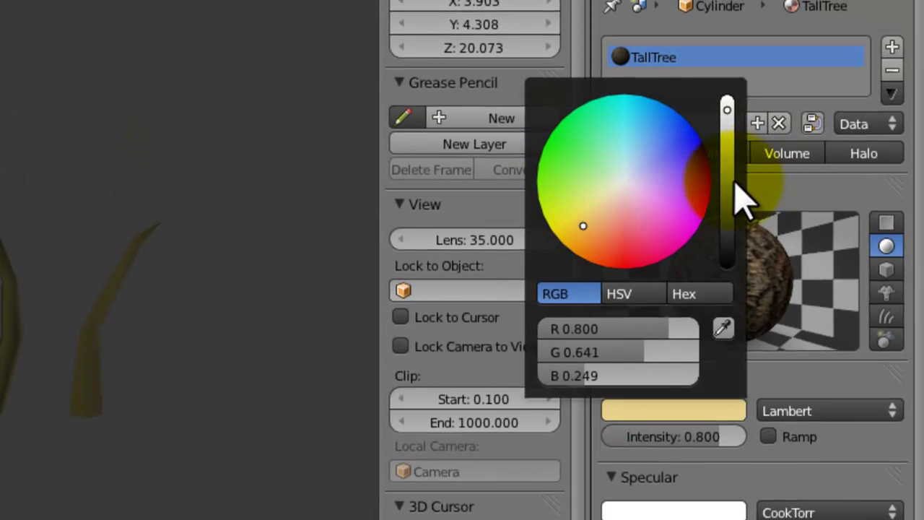
pyautogui.moveTo(733, 181); pyautogui.dragTo(732, 210)
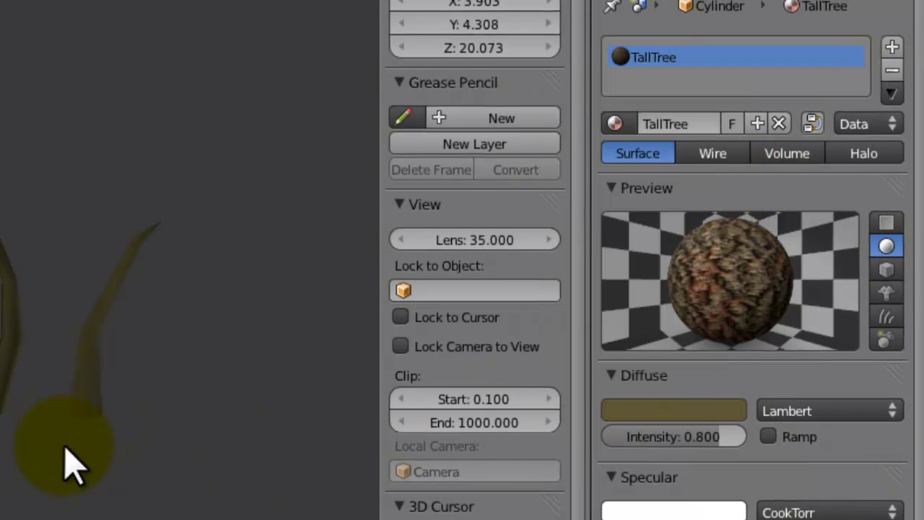
pyautogui.hotkey('ctrl', 's')
pyautogui.click(55, 443)
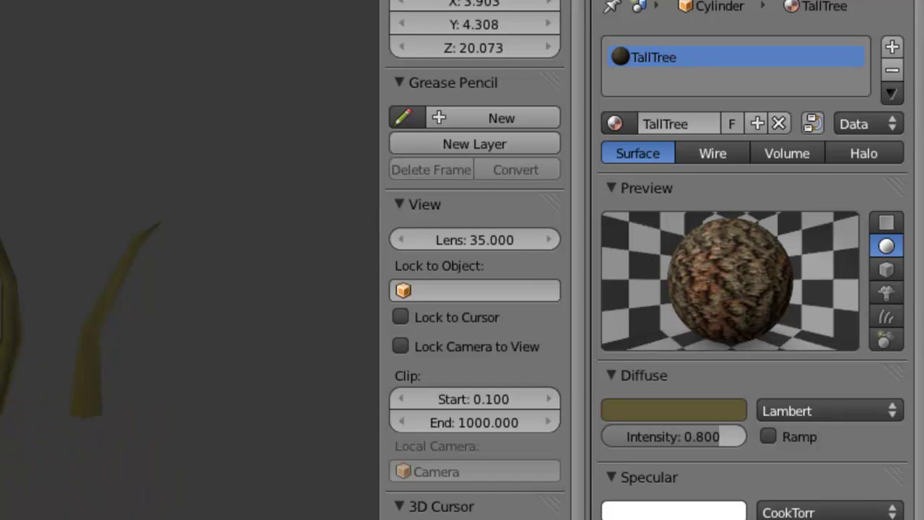
# Step: Set the TallTreeCOL texture's image mapping repeat to 2 in X and 20 in Y
pyautogui.moveTo(58, 288); pyautogui.dragTo(108, 317, button='middle')
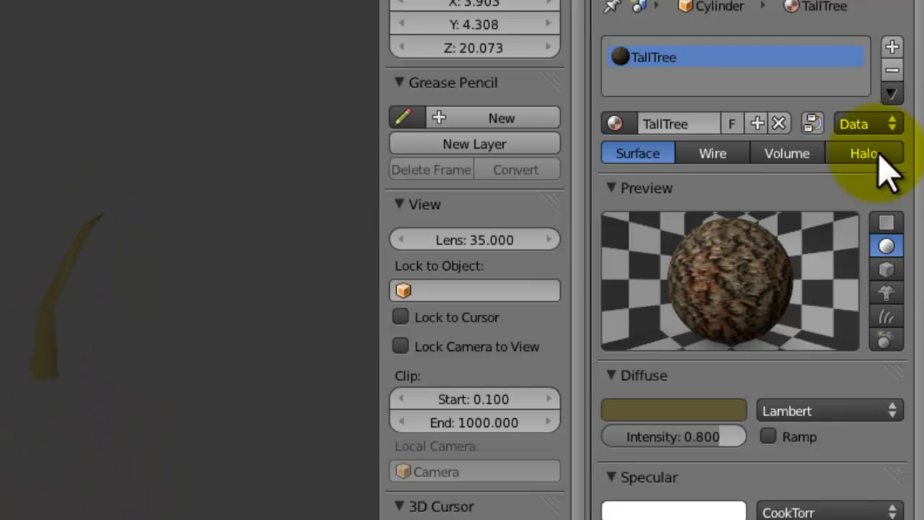
pyautogui.click(875, 1)
pyautogui.scroll(-3, 751, 260)
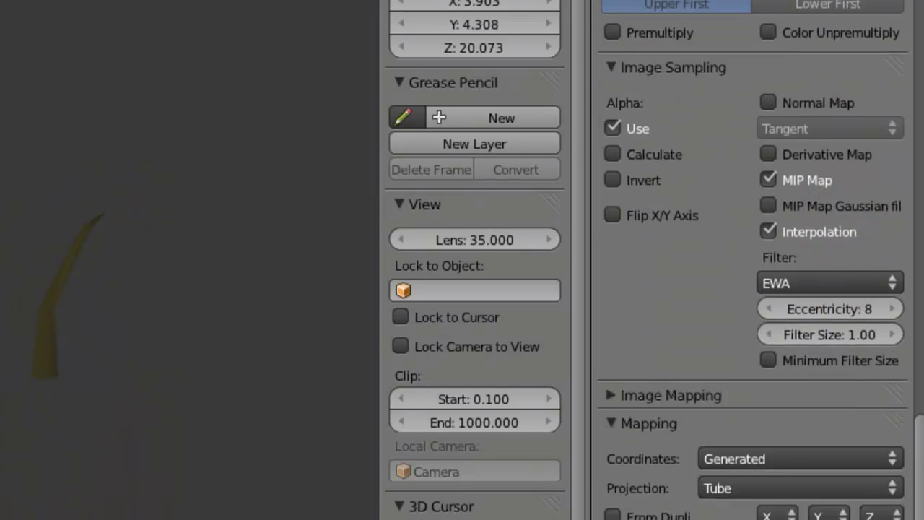
pyautogui.click(658, 382)
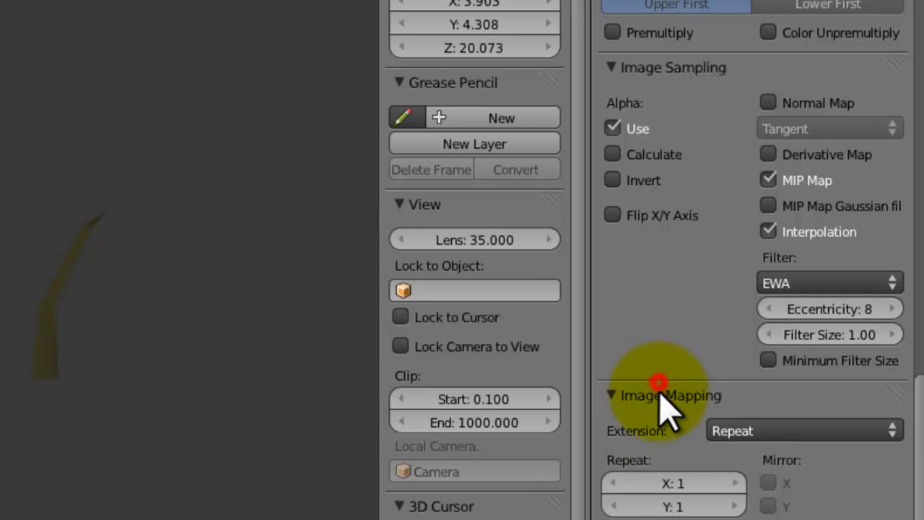
pyautogui.click(728, 514)
pyautogui.click(728, 514)
pyautogui.click(728, 513)
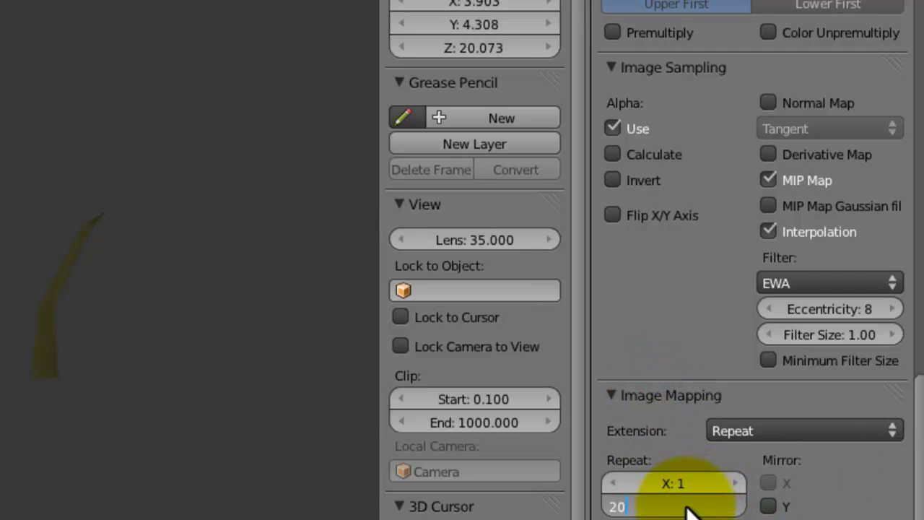
pyautogui.click(671, 489)
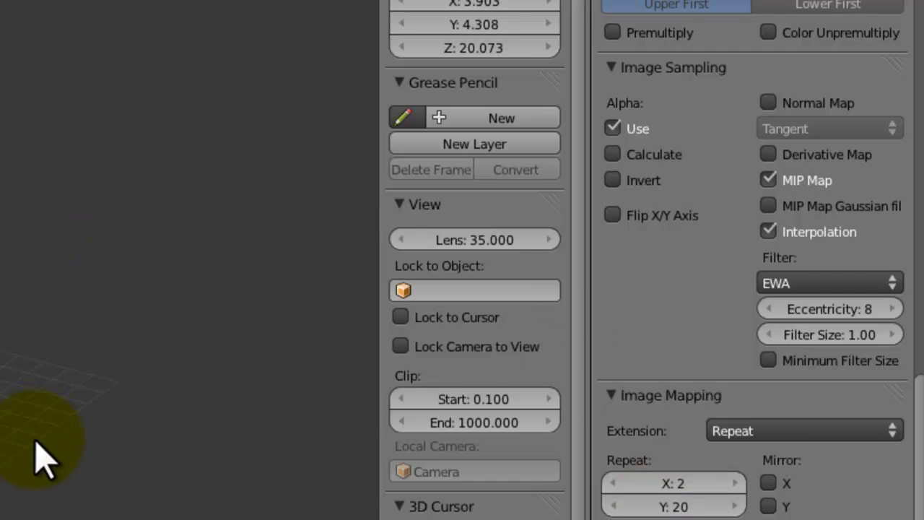
# Step: Set the TallTreeCOL texture's image repeat to 4 in X and 25 in Y
pyautogui.click(661, 482)
pyautogui.write('3')
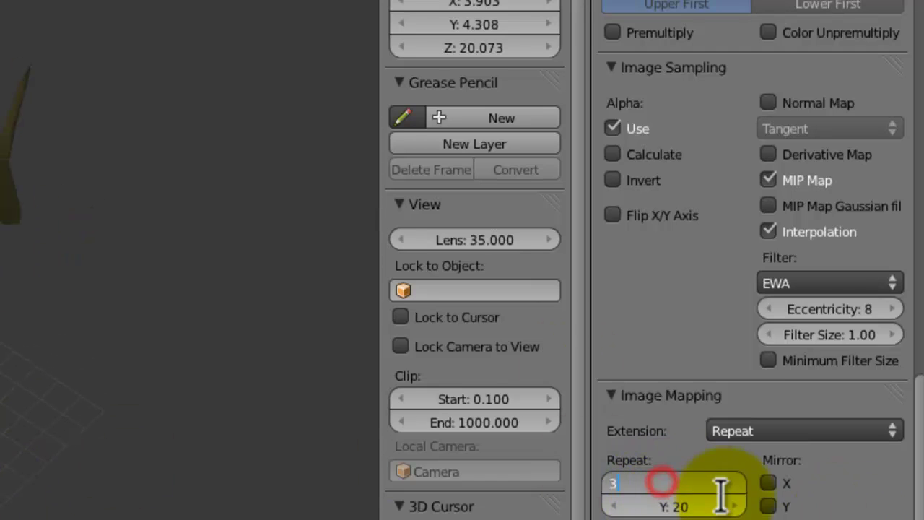
pyautogui.write('4')
pyautogui.press('Return')
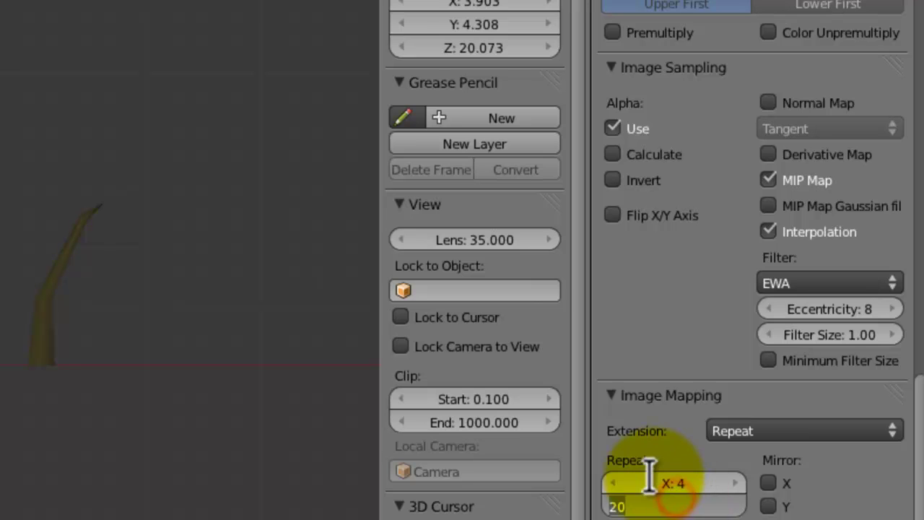
pyautogui.write('25')
pyautogui.press('Return')
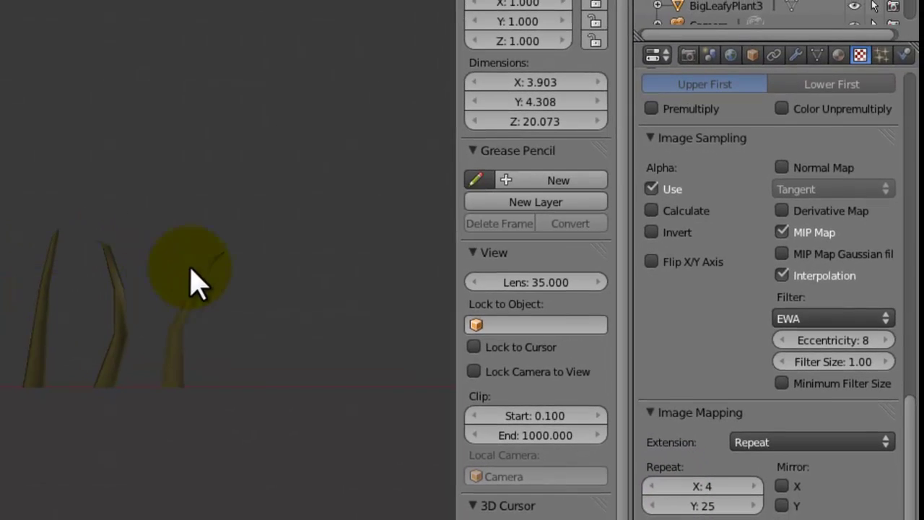
# Step: Add a Hair particle system to the trunk, name the system and its settings Twigs, and save the file
pyautogui.scroll(2, 130, 331)
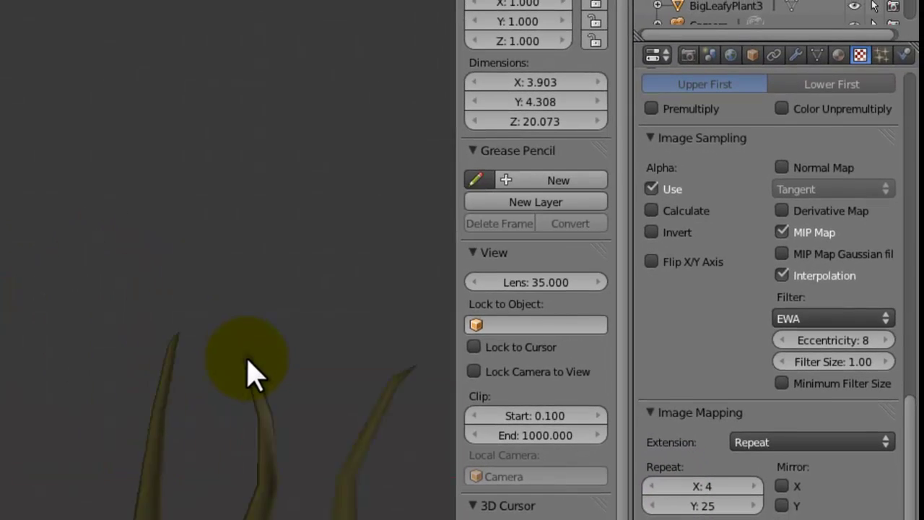
pyautogui.click(131, 330)
pyautogui.click(882, 56)
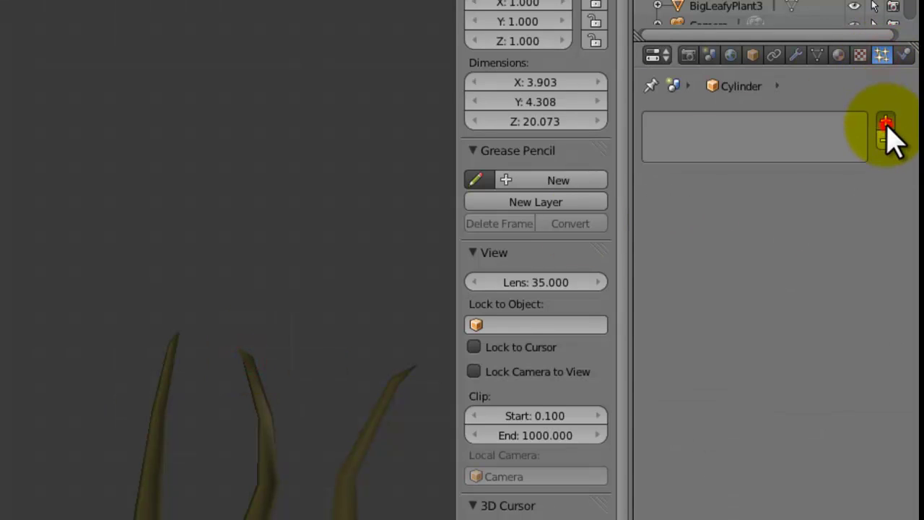
pyautogui.click(884, 121)
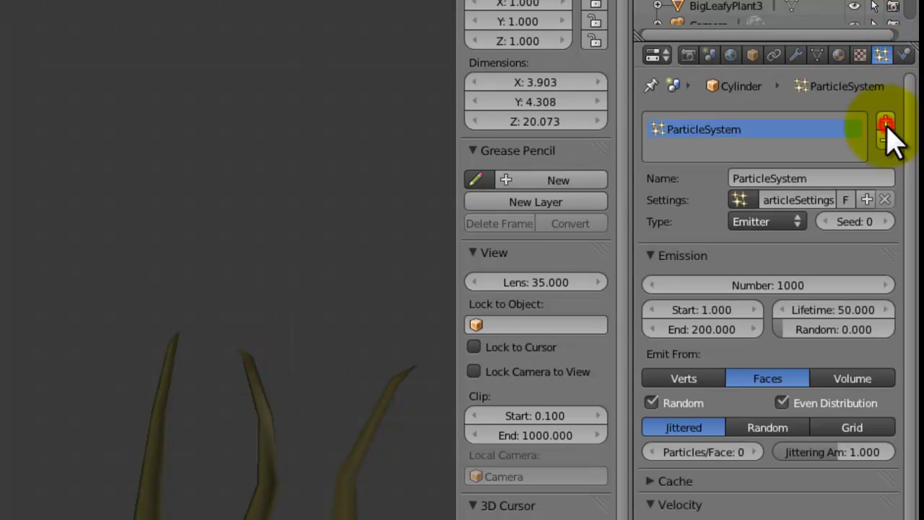
pyautogui.click(754, 220)
pyautogui.click(754, 180)
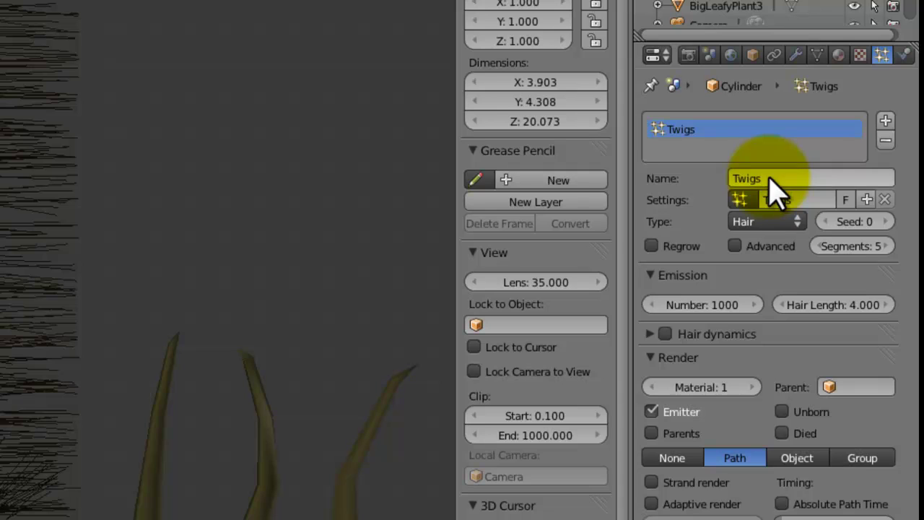
pyautogui.hotkey('ctrl', 's')
pyautogui.click(819, 182)
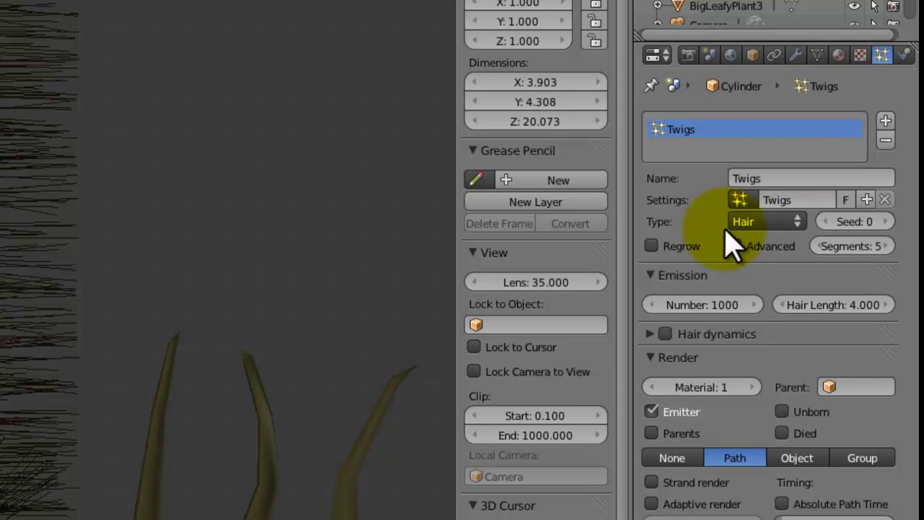
pyautogui.click(741, 197)
pyautogui.click(745, 192)
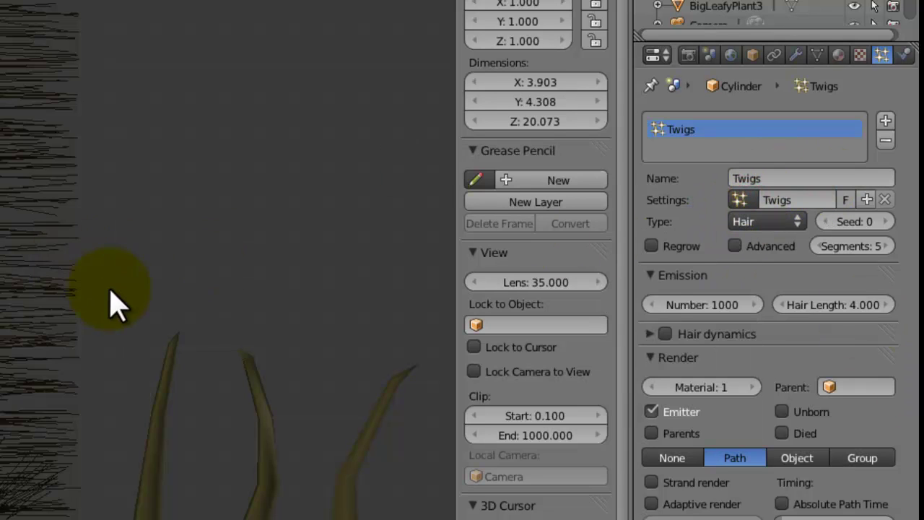
# Step: Box-select the trunk's upper vertices in Edit Mode, leaving the base section unselected
pyautogui.scroll(-2, 193, 338)
pyautogui.scroll(3, 205, 354)
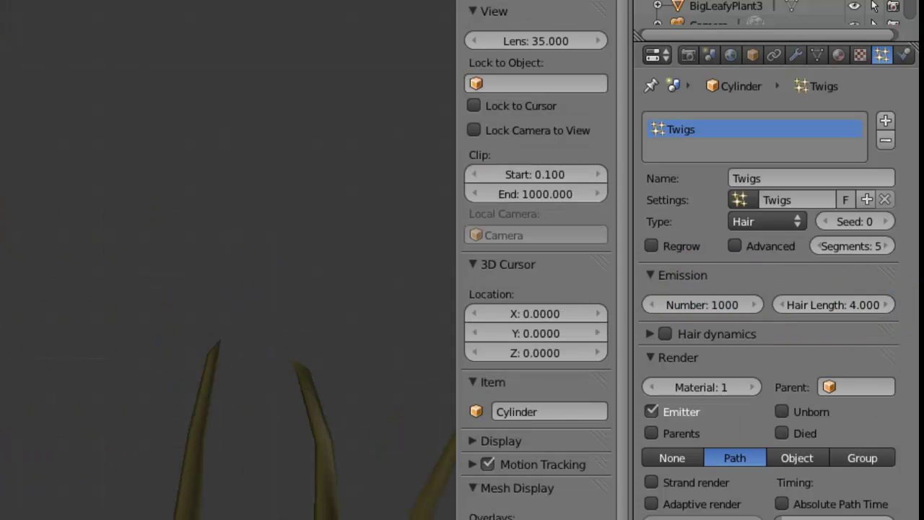
pyautogui.scroll(-1, 3, 382)
pyautogui.press('a')
pyautogui.press('b')
pyautogui.moveTo(472, 470)
pyautogui.mouseDown()
pyautogui.moveTo(296, 0)
pyautogui.moveTo(473, 470)
pyautogui.mouseUp()
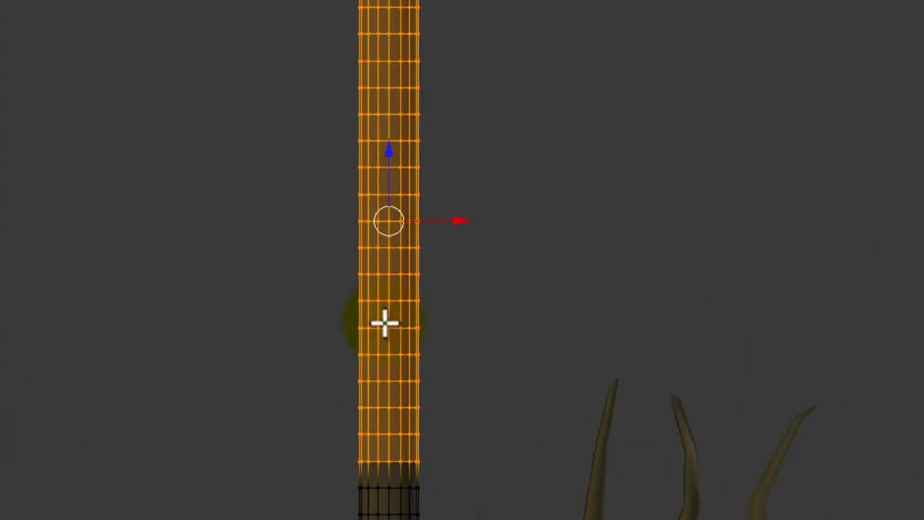
pyautogui.press('b')
pyautogui.moveTo(468, 11); pyautogui.dragTo(489, 318)
pyautogui.press('b')
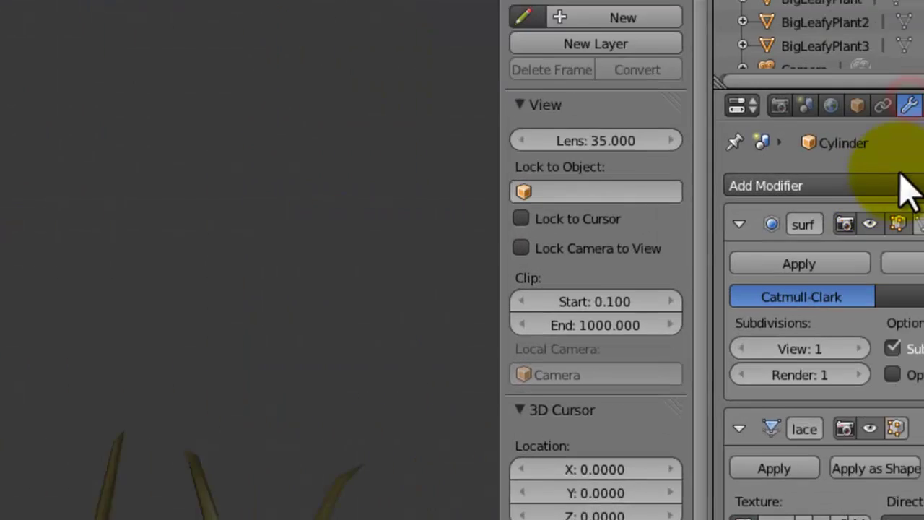
# Step: Assign the selected trunk vertices to a new vertex group named TwigArea, return to Object Mode and save
pyautogui.click(805, 90)
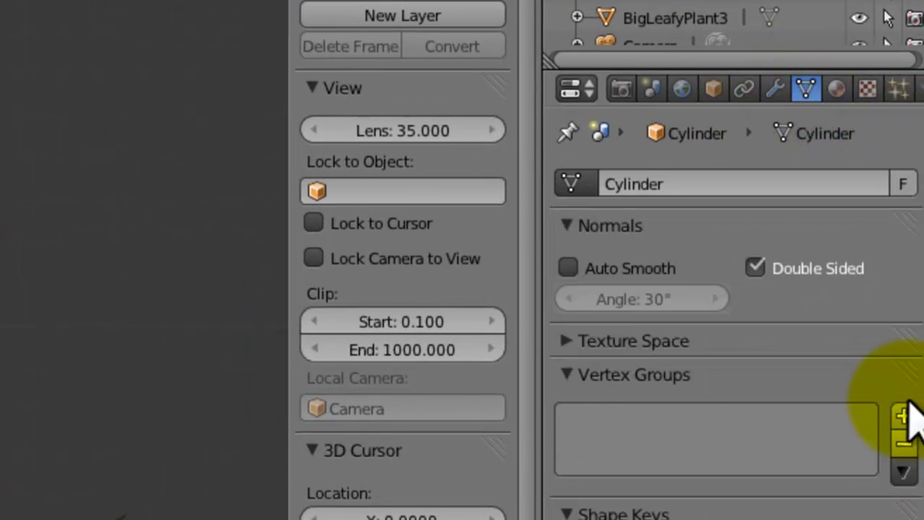
pyautogui.click(903, 416)
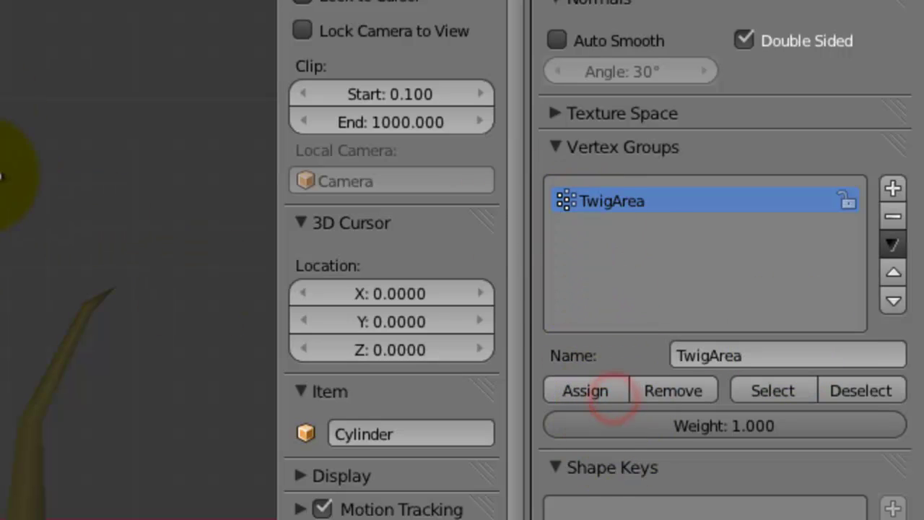
pyautogui.press('Tab')
pyautogui.hotkey('ctrl', 's')
# Step: Use the TwigArea vertex group as the Density group of the Twigs particle system
pyautogui.click(0, 178)
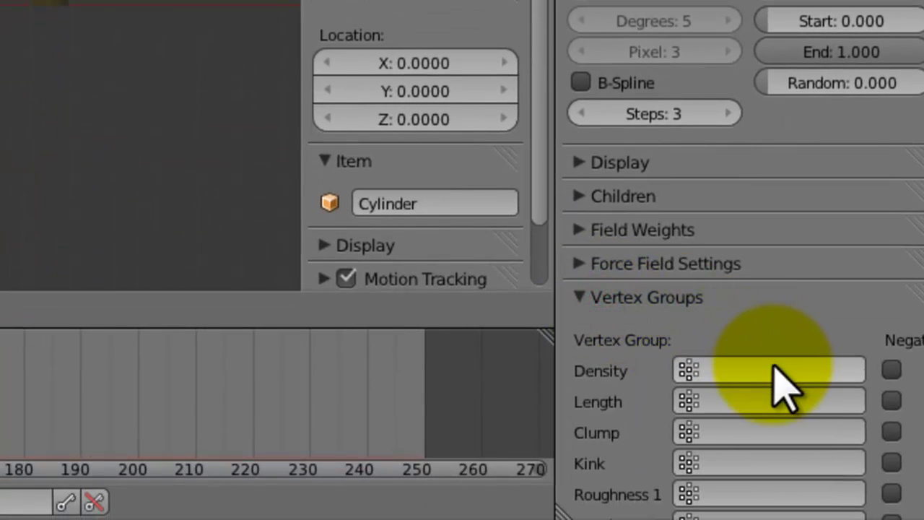
pyautogui.click(768, 369)
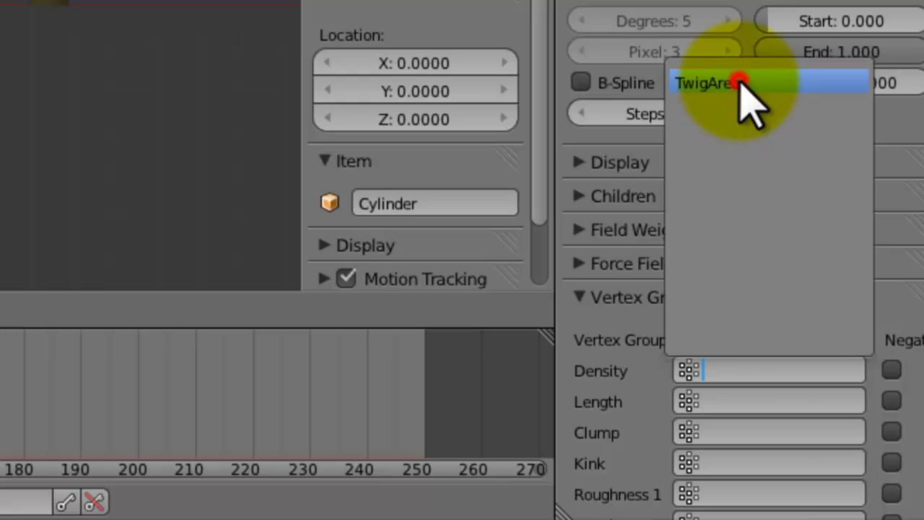
pyautogui.click(733, 82)
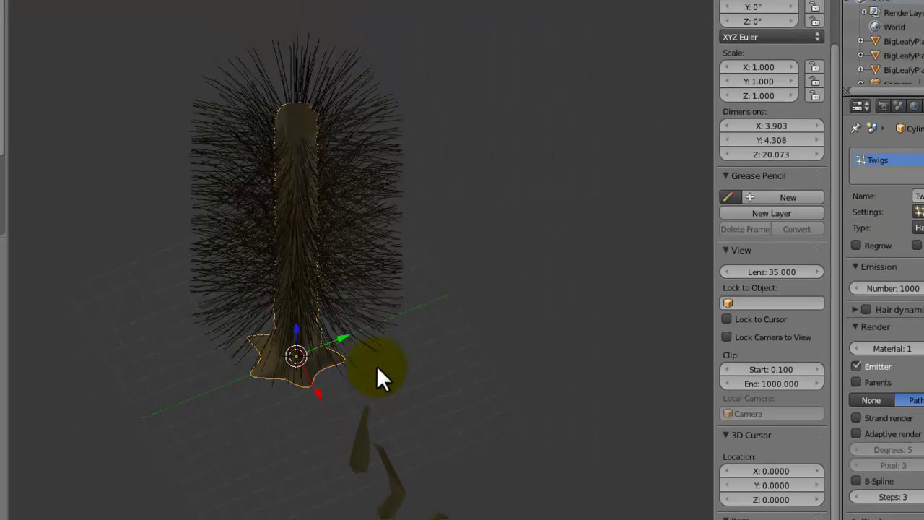
# Step: Enable the Advanced hair options for the Twigs particles and set their distribution on the faces to Random
pyautogui.moveTo(376, 367); pyautogui.dragTo(401, 408, button='middle')
pyautogui.click(916, 245)
pyautogui.click(763, 177)
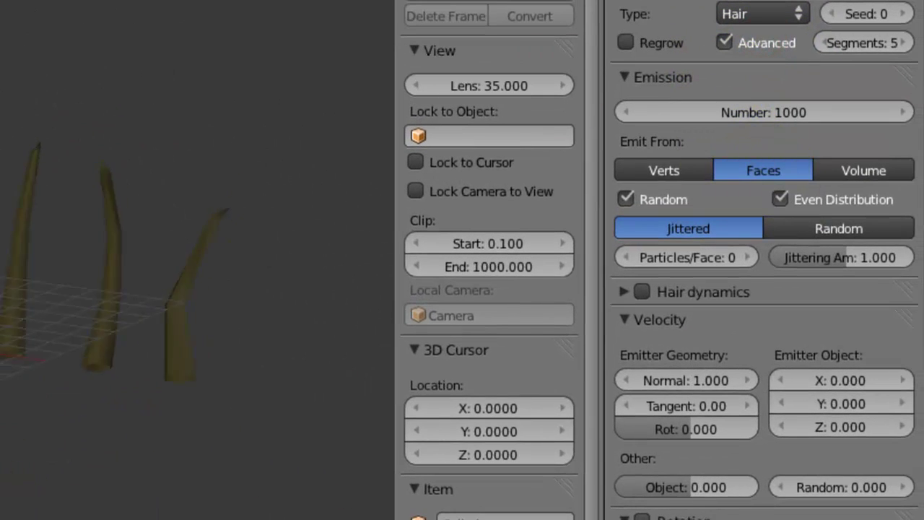
pyautogui.moveTo(173, 217); pyautogui.dragTo(184, 245, button='middle')
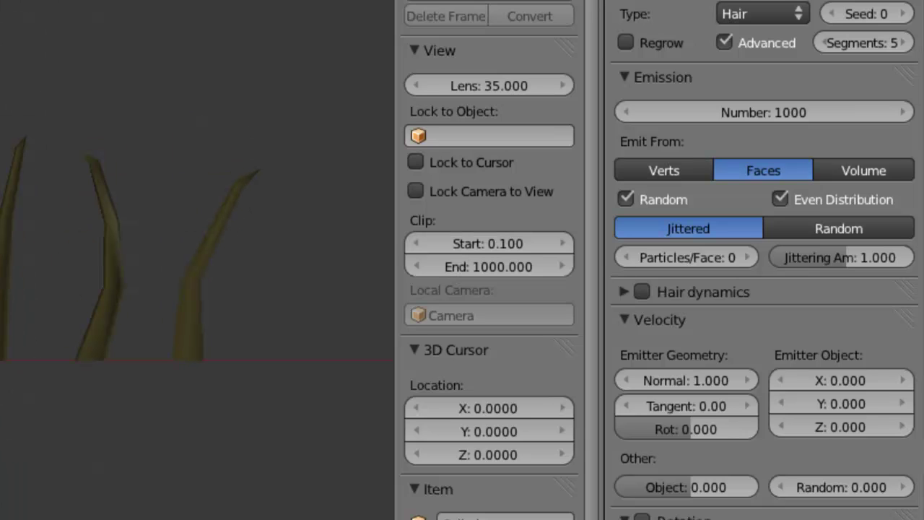
pyautogui.click(857, 231)
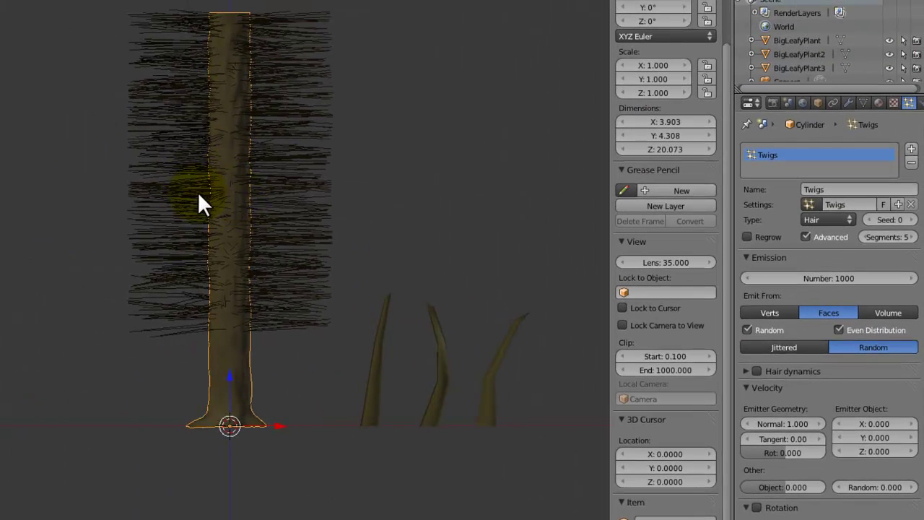
# Step: Try the Jittered distribution for the Twigs particles, check it up close and from above, and return to Random
pyautogui.scroll(2, 199, 192)
pyautogui.click(779, 340)
pyautogui.scroll(3, 394, 354)
pyautogui.scroll(5, 395, 343)
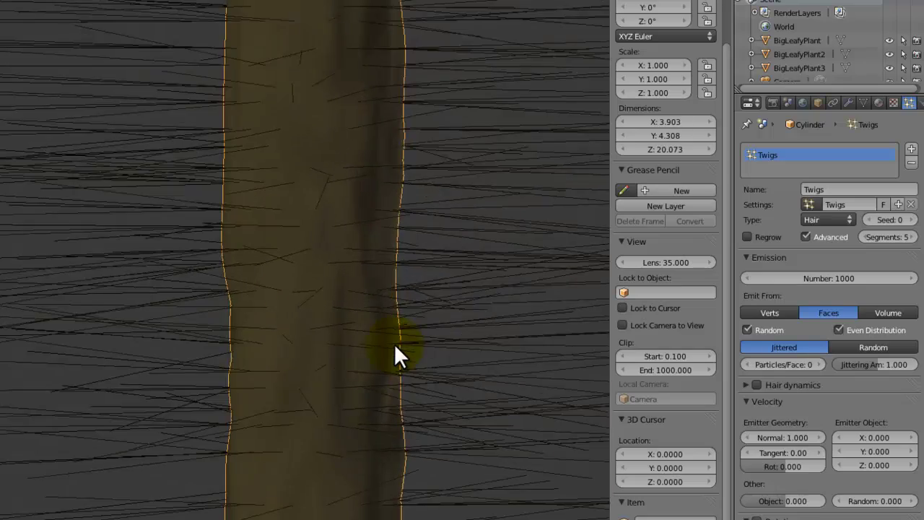
pyautogui.moveTo(394, 343); pyautogui.dragTo(386, 437, button='middle')
pyautogui.scroll(-3, 401, 316)
pyautogui.press('KP_7')
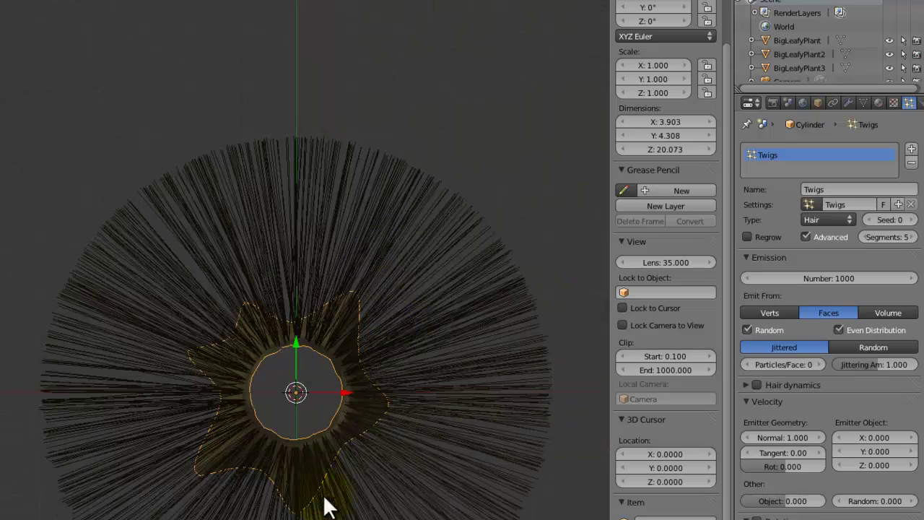
pyautogui.click(887, 345)
# Step: Examine how the randomly distributed hairs are spread around and along the trunk
pyautogui.scroll(-2, 447, 332)
pyautogui.keyDown('shift'); pyautogui.moveTo(427, 358); pyautogui.dragTo(430, 286, button='middle'); pyautogui.keyUp('shift')
pyautogui.scroll(4, 430, 285)
pyautogui.scroll(1, 246, 416)
pyautogui.keyDown('shift'); pyautogui.moveTo(344, 379); pyautogui.dragTo(143, 361, button='middle'); pyautogui.keyUp('shift')
pyautogui.moveTo(192, 420); pyautogui.dragTo(245, 318, button='middle')
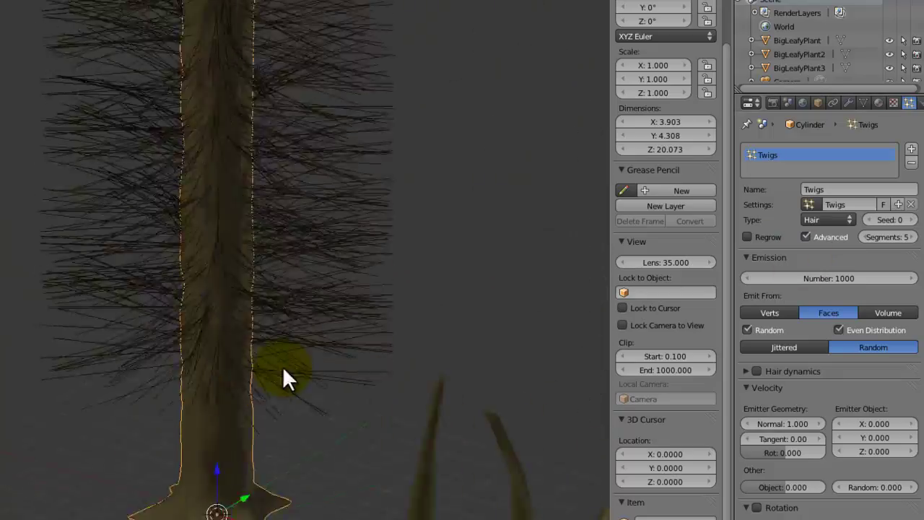
pyautogui.press('KP_1')
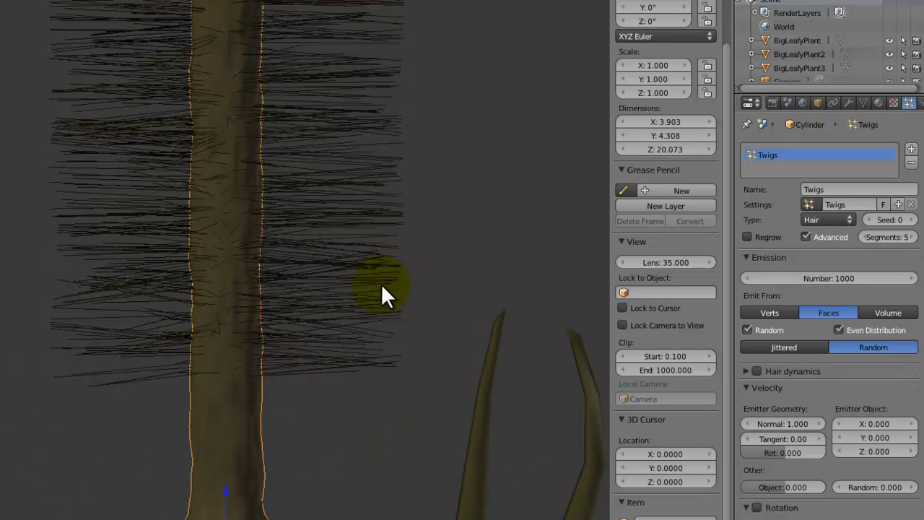
pyautogui.scroll(-2, 404, 263)
pyautogui.keyDown('shift'); pyautogui.moveTo(447, 265); pyautogui.dragTo(460, 413, button='middle'); pyautogui.keyUp('shift')
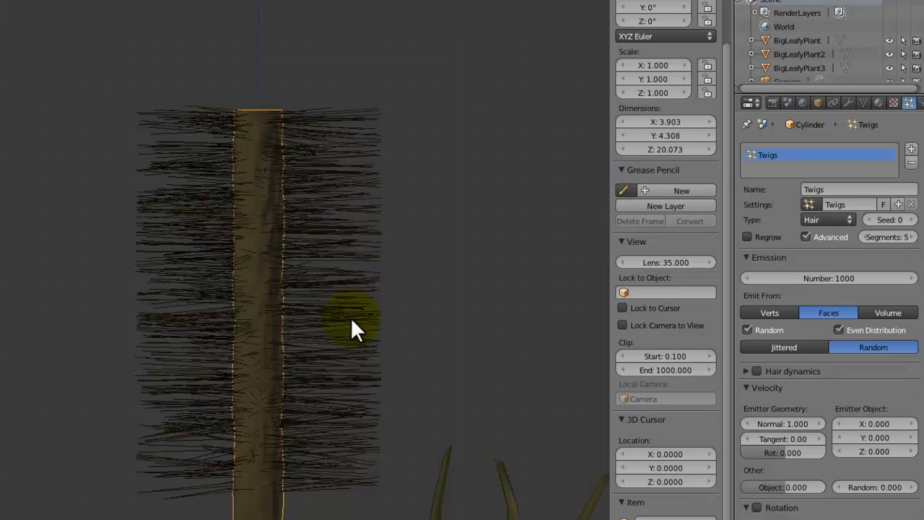
# Step: Set the Twigs particle system's emission number to 100
pyautogui.click(831, 280)
pyautogui.write('100')
pyautogui.press('Return')
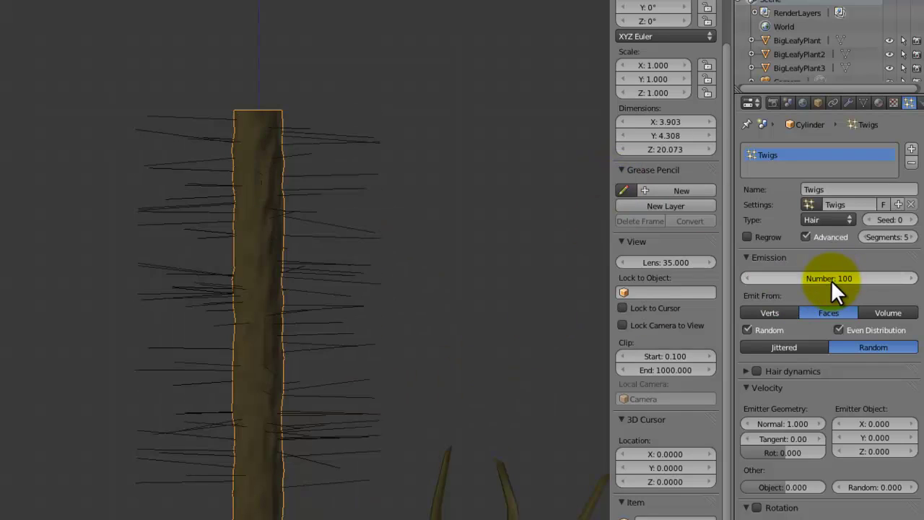
pyautogui.scroll(-8, 783, 335)
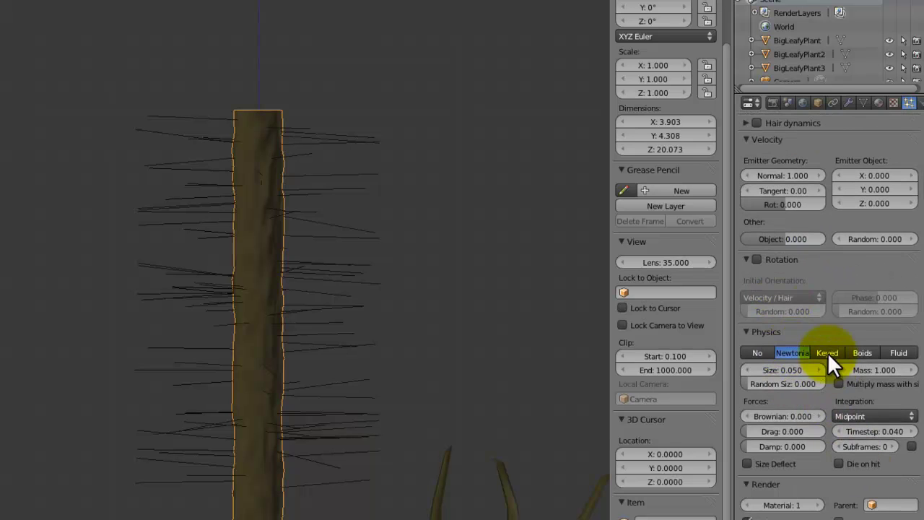
# Step: Rename the twig nearest the trunk as Twig1
pyautogui.scroll(-2, 452, 463)
pyautogui.keyDown('shift'); pyautogui.moveTo(452, 463); pyautogui.dragTo(377, 376, button='middle'); pyautogui.keyUp('shift')
pyautogui.scroll(2, 388, 397)
pyautogui.keyDown('shift'); pyautogui.moveTo(364, 412); pyautogui.dragTo(292, 325, button='middle'); pyautogui.keyUp('shift')
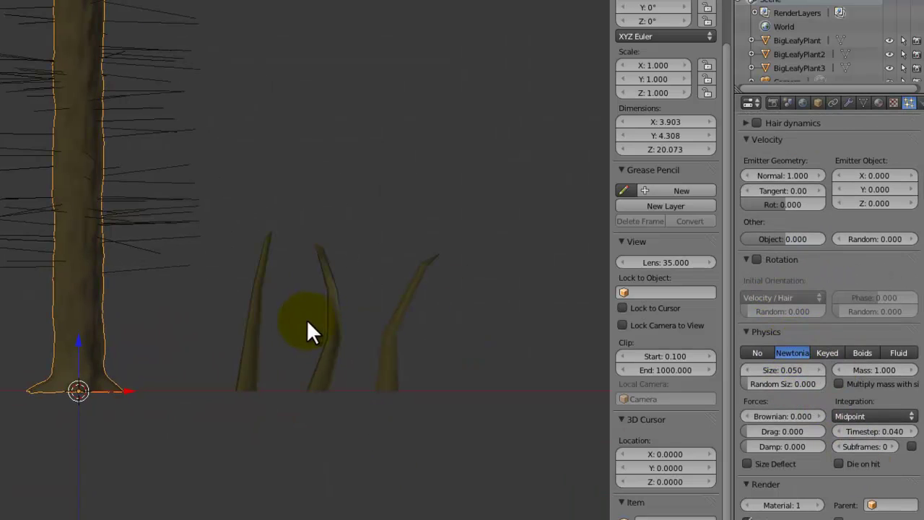
pyautogui.rightClick(259, 329)
pyautogui.click(687, 517)
pyautogui.write('Twig1')
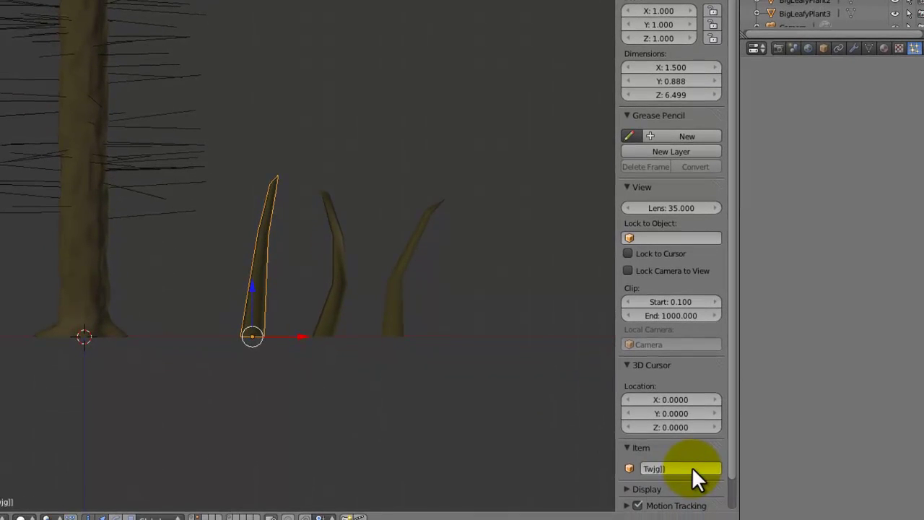
pyautogui.click(691, 468)
pyautogui.press('BackSpace')
# Step: Rename the middle twig in the same numbered sequence and the farthest twig as Twig3, and save over the file
pyautogui.rightClick(325, 285)
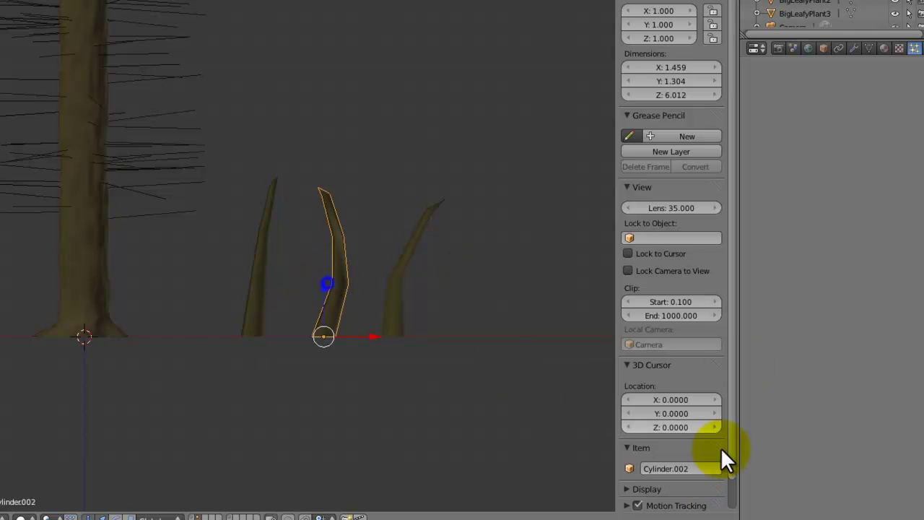
pyautogui.click(698, 468)
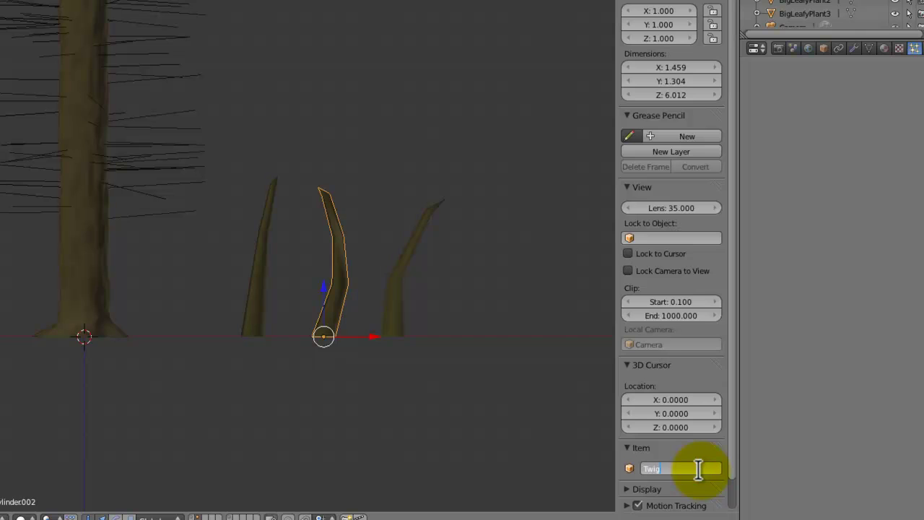
pyautogui.press('Return')
pyautogui.rightClick(410, 298)
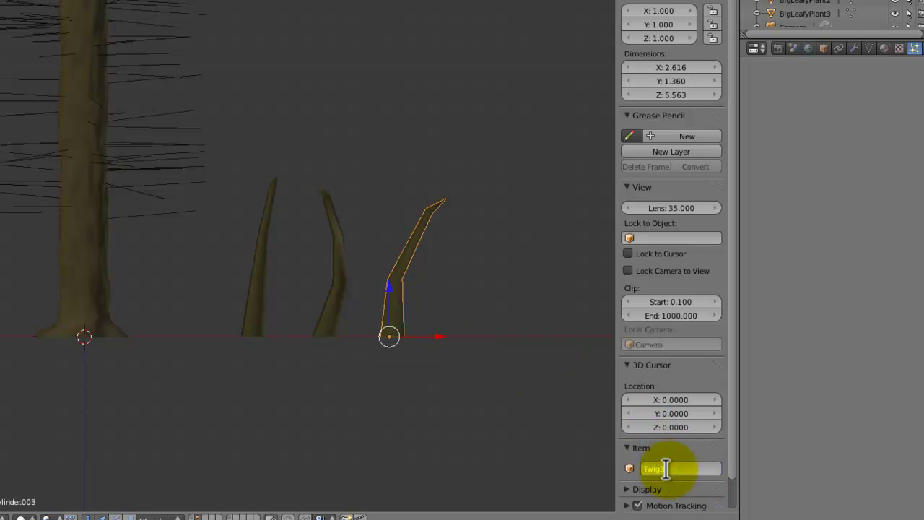
pyautogui.click(669, 469)
pyautogui.write('Twig3')
pyautogui.press('Return')
pyautogui.hotkey('ctrl', 's')
# Step: Select all three twigs and put them in a new group named Twigs
pyautogui.click(452, 265)
pyautogui.rightClick(335, 282)
pyautogui.keyDown('shift'); pyautogui.rightClick(278, 274); pyautogui.keyUp('shift')
pyautogui.hotkey('ctrl', 'g')
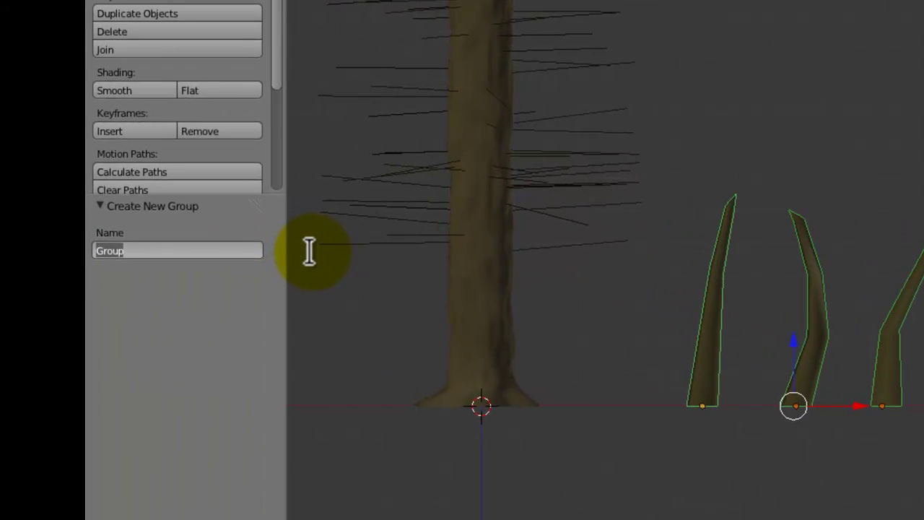
pyautogui.press('Return')
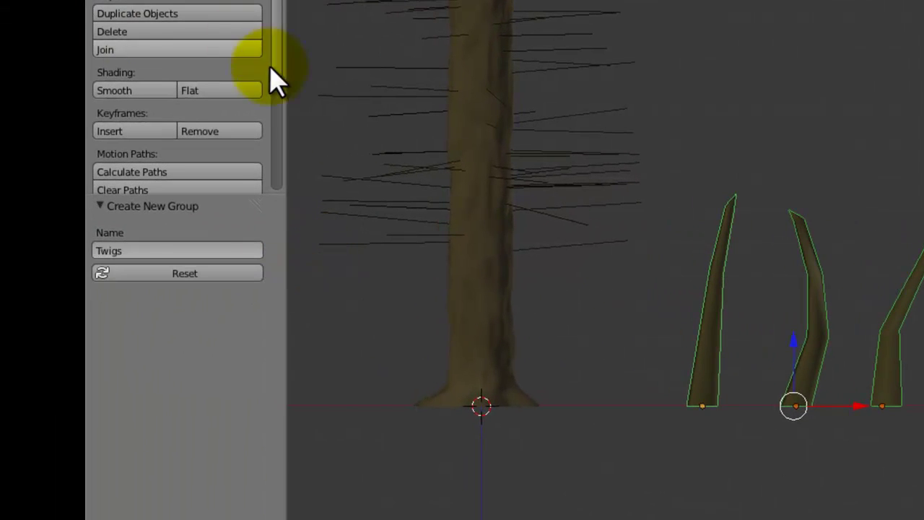
# Step: Render the trunk's particles as a group, using Twigs as the dupli group
pyautogui.rightClick(500, 169)
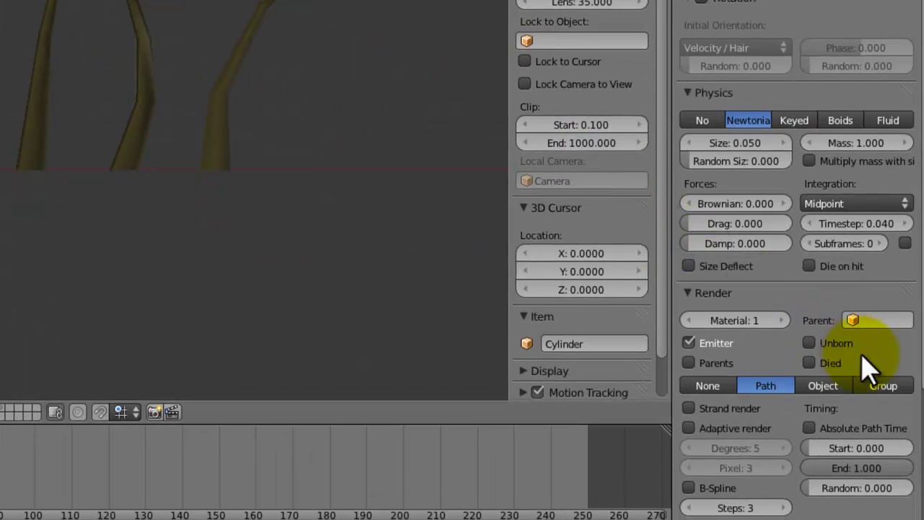
pyautogui.click(893, 388)
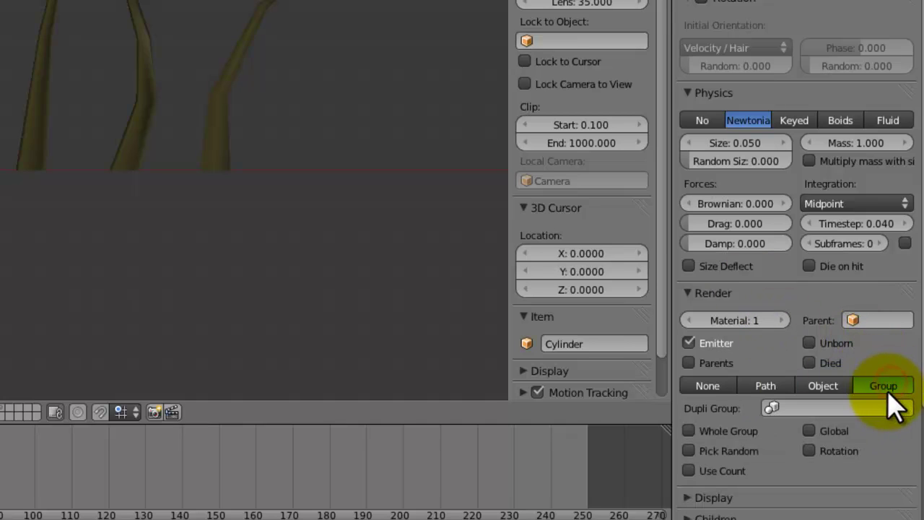
pyautogui.click(880, 408)
pyautogui.write('twig')
pyautogui.press('Return')
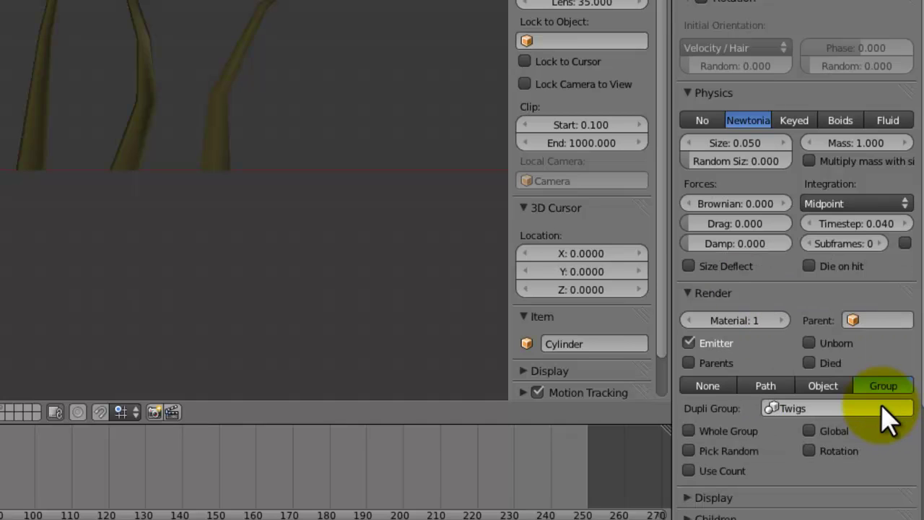
pyautogui.scroll(-2, 177, 184)
pyautogui.scroll(-4, 177, 184)
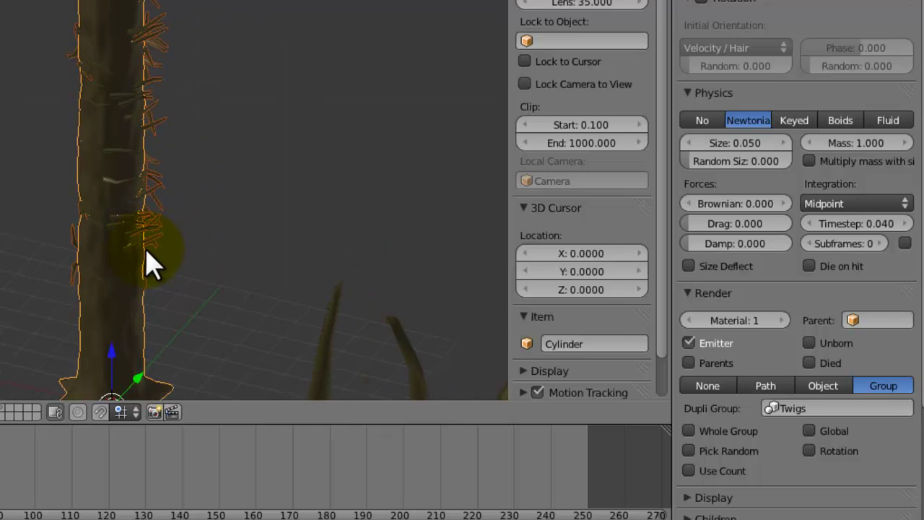
# Step: Enable Rotation for the trunk's particle group rendering and rotate the three source twigs about the Y axis
pyautogui.click(809, 450)
pyautogui.moveTo(212, 192); pyautogui.dragTo(101, 68, button='middle')
pyautogui.rightClick(174, 120)
pyautogui.keyDown('shift'); pyautogui.rightClick(303, 85); pyautogui.keyUp('shift')
pyautogui.keyDown('shift'); pyautogui.rightClick(343, 80); pyautogui.keyUp('shift')
pyautogui.hotkey('ctrl', 'Up')
pyautogui.press('r')
pyautogui.press('y')
pyautogui.click(618, 205)
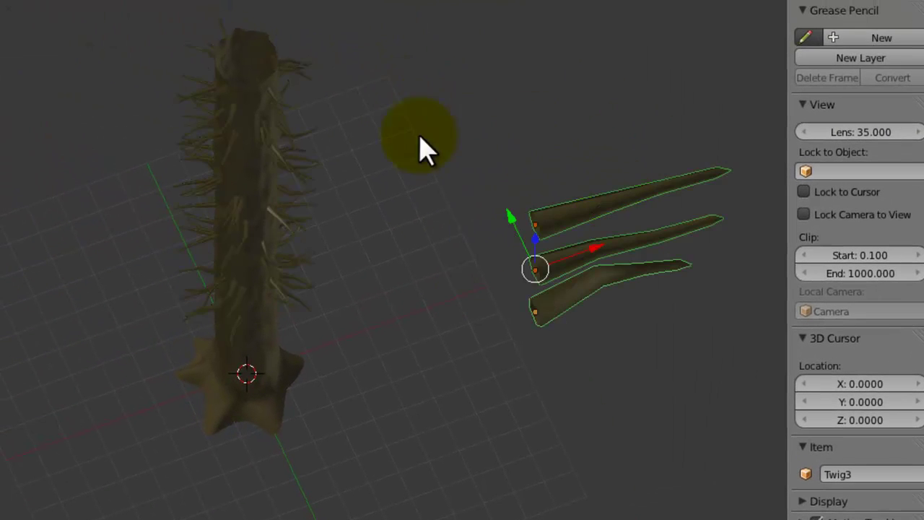
# Step: Set the trunk's twig particle size to about 0.026 and the random size to about 0.64
pyautogui.moveTo(388, 150); pyautogui.dragTo(171, 137, button='middle')
pyautogui.rightClick(171, 135)
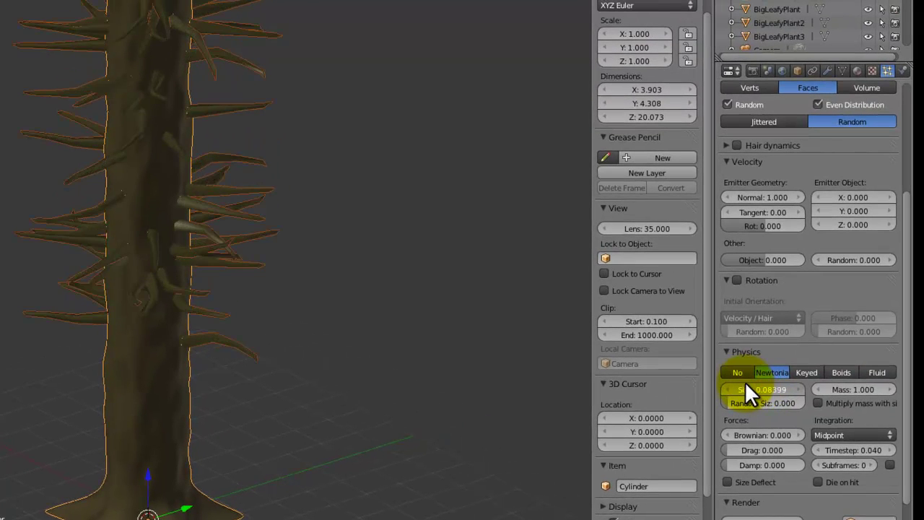
pyautogui.moveTo(745, 381); pyautogui.dragTo(740, 381)
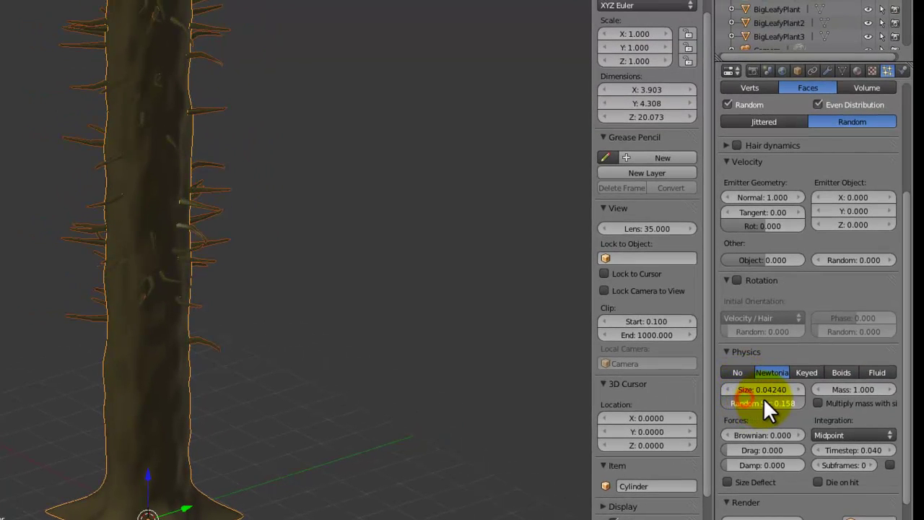
pyautogui.moveTo(804, 395); pyautogui.dragTo(765, 388)
# Step: Edit Twig1 in front view and scale down its thick base end to make it thinner
pyautogui.scroll(-3, 346, 213)
pyautogui.moveTo(331, 205); pyautogui.dragTo(429, 238, button='middle')
pyautogui.keyDown('shift'); pyautogui.moveTo(473, 347); pyautogui.dragTo(268, 105, button='middle'); pyautogui.keyUp('shift')
pyautogui.rightClick(282, 56)
pyautogui.press('Tab')
pyautogui.press('KP_1')
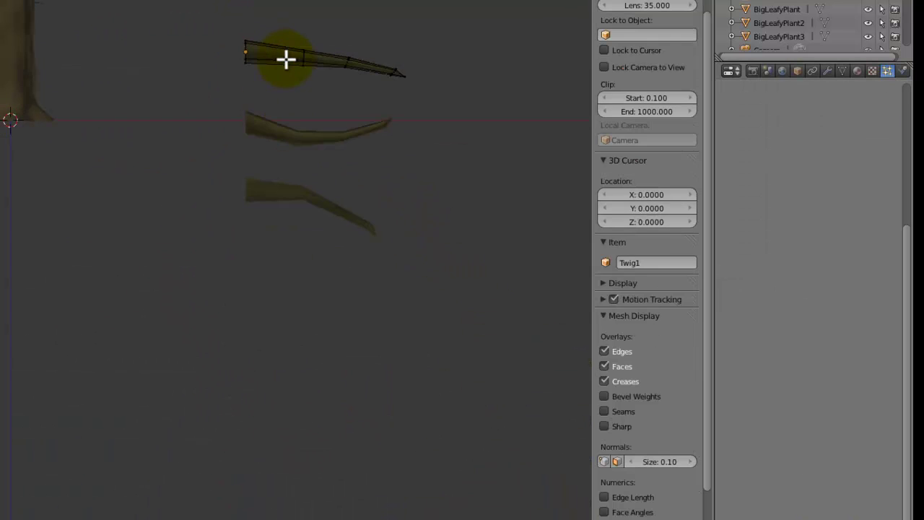
pyautogui.press('b')
pyautogui.moveTo(264, 10); pyautogui.dragTo(210, 60)
pyautogui.press('b')
pyautogui.moveTo(303, 41); pyautogui.dragTo(310, 101)
pyautogui.click(312, 83)
pyautogui.press('a')
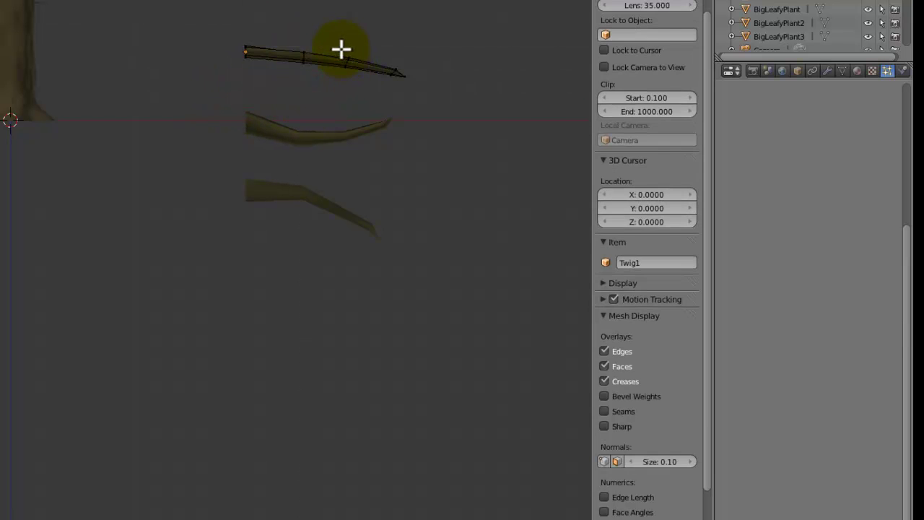
# Step: Scale down Twig1's middle ring and its outer section towards the tip, and finish editing the mesh
pyautogui.press('b')
pyautogui.moveTo(316, 36); pyautogui.dragTo(312, 110)
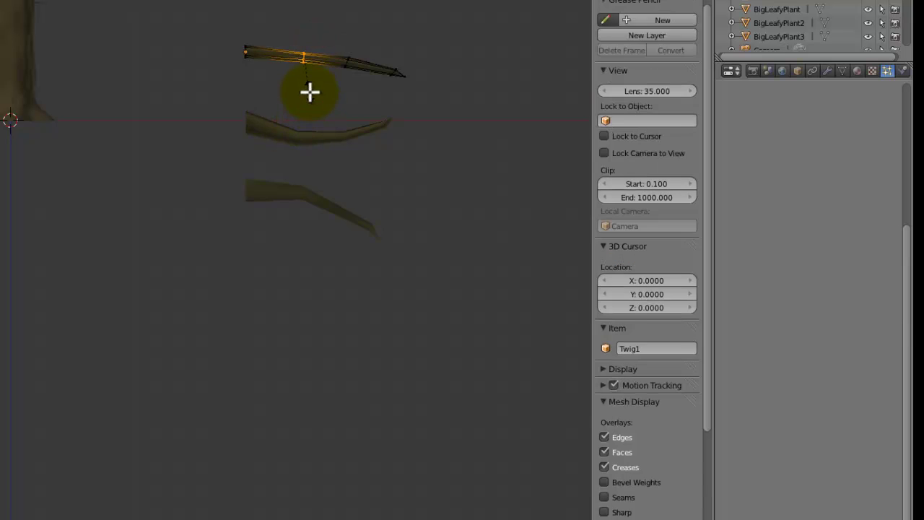
pyautogui.click(309, 91)
pyautogui.press('a')
pyautogui.press('b')
pyautogui.moveTo(439, 52); pyautogui.dragTo(341, 99)
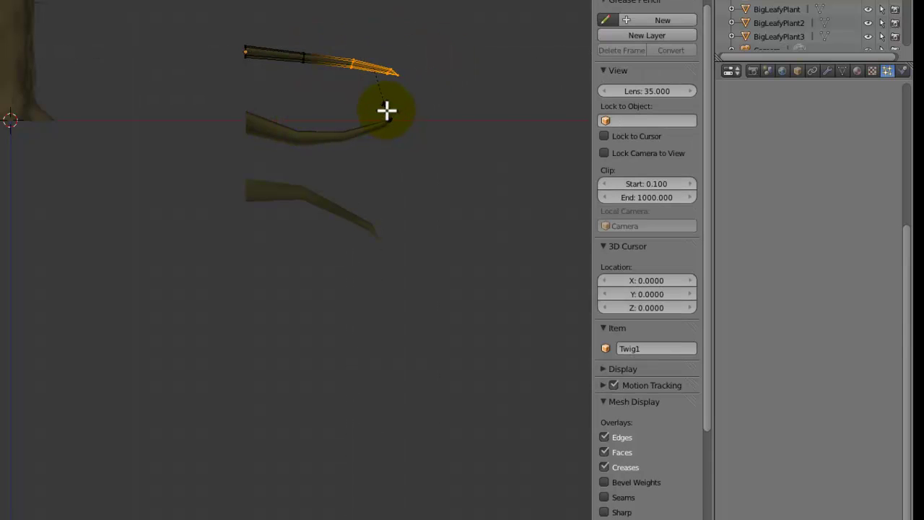
pyautogui.click(382, 105)
pyautogui.press('a')
pyautogui.press('Tab')
# Step: Edit the Twig2 mesh and scale down its base ring
pyautogui.rightClick(340, 134)
pyautogui.press('Tab')
pyautogui.press('a')
pyautogui.press('a')
pyautogui.press('b')
pyautogui.moveTo(267, 97); pyautogui.dragTo(214, 171)
pyautogui.press('s')
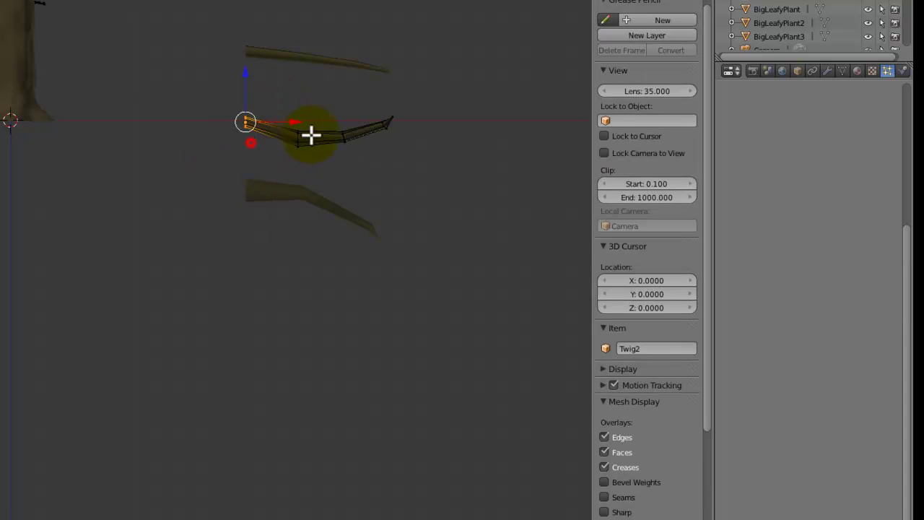
pyautogui.click(250, 142)
# Step: Scale down Twig2's remaining rings between base and tip one by one, and finish editing the mesh
pyautogui.press('a')
pyautogui.press('b')
pyautogui.moveTo(319, 123); pyautogui.dragTo(281, 175)
pyautogui.press('s')
pyautogui.press('a')
pyautogui.press('b')
pyautogui.moveTo(356, 114); pyautogui.dragTo(330, 161)
pyautogui.press('s')
pyautogui.rightClick(405, 103)
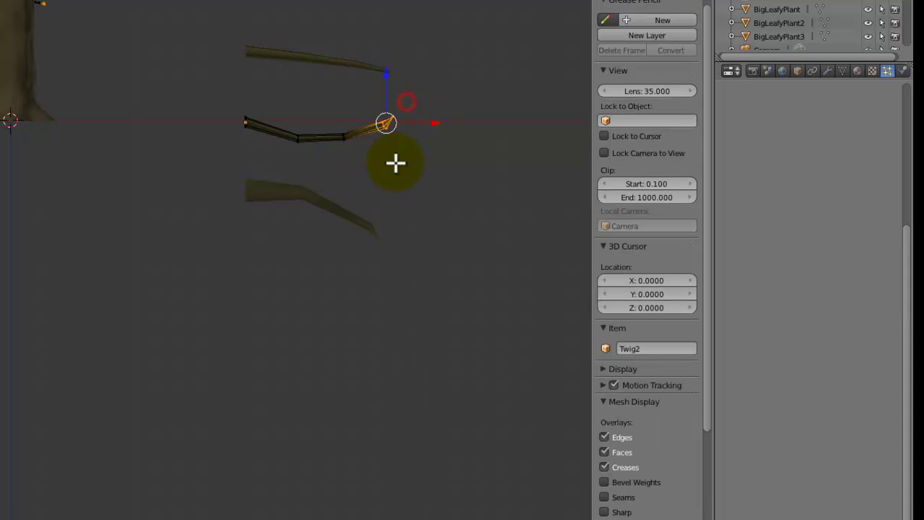
pyautogui.press('Tab')
# Step: Edit the Twig3 mesh and scale down its base end up to the bend
pyautogui.rightClick(295, 208)
pyautogui.press('Tab')
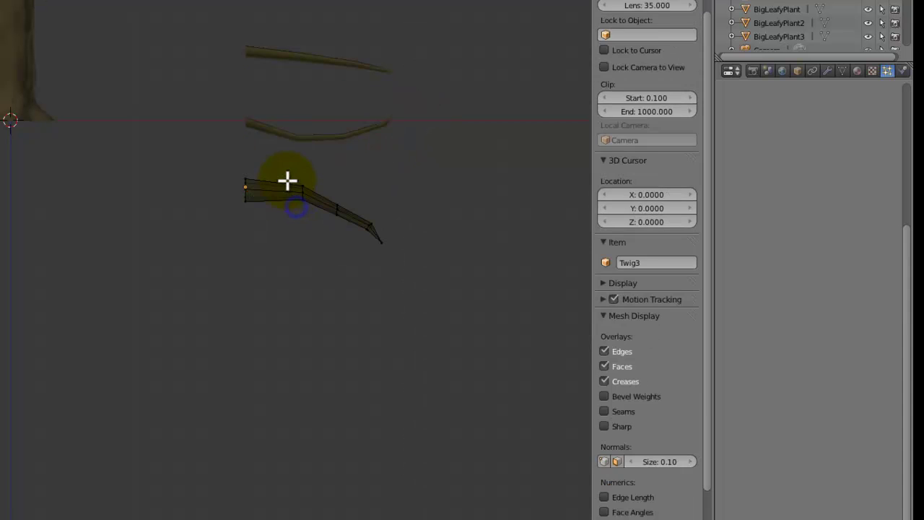
pyautogui.rightClick(267, 168)
pyautogui.rightClick(315, 179)
pyautogui.click(309, 219)
# Step: Scale down Twig3's outer ring beyond the bend, try scaling the tip section, and finish editing the mesh
pyautogui.press('a')
pyautogui.press('b')
pyautogui.moveTo(344, 189); pyautogui.dragTo(329, 236)
pyautogui.press('s')
pyautogui.click(330, 238)
pyautogui.press('a')
pyautogui.press('b')
pyautogui.moveTo(380, 213); pyautogui.dragTo(355, 259)
pyautogui.rightClick(396, 227)
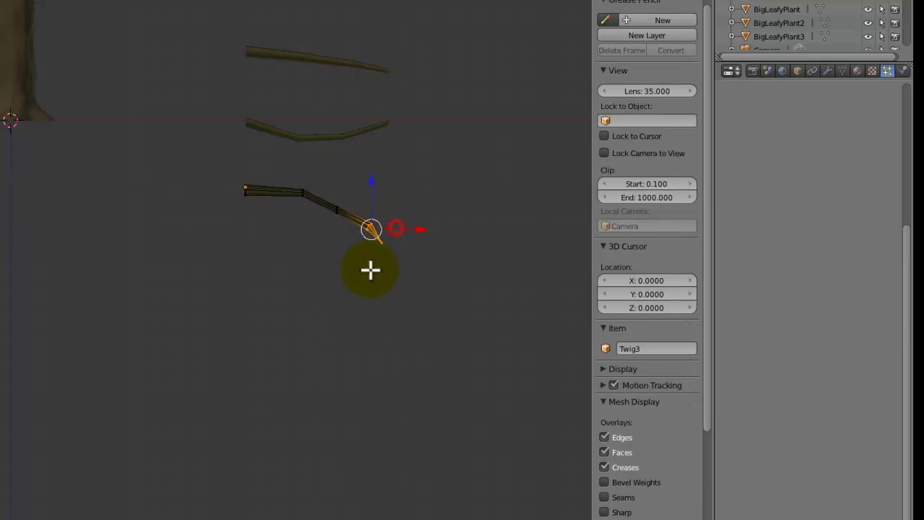
pyautogui.press('Tab')
# Step: Select the trunk and set its twig particle emission number to 300
pyautogui.keyDown('shift'); pyautogui.moveTo(217, 192); pyautogui.dragTo(352, 225, button='middle'); pyautogui.keyUp('shift')
pyautogui.rightClick(356, 196)
pyautogui.keyDown('shift'); pyautogui.moveTo(351, 224); pyautogui.dragTo(283, 285, button='middle'); pyautogui.keyUp('shift')
pyautogui.scroll(2, 283, 286)
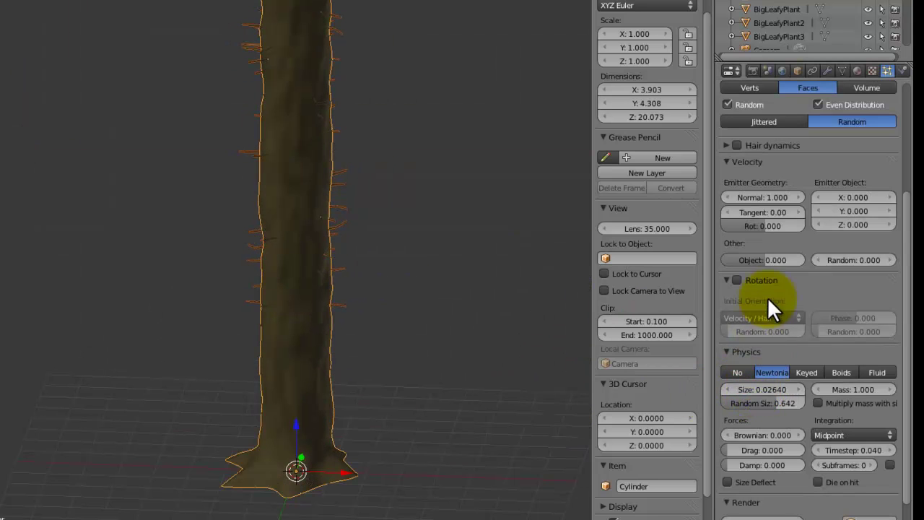
pyautogui.scroll(5, 771, 245)
pyautogui.click(784, 215)
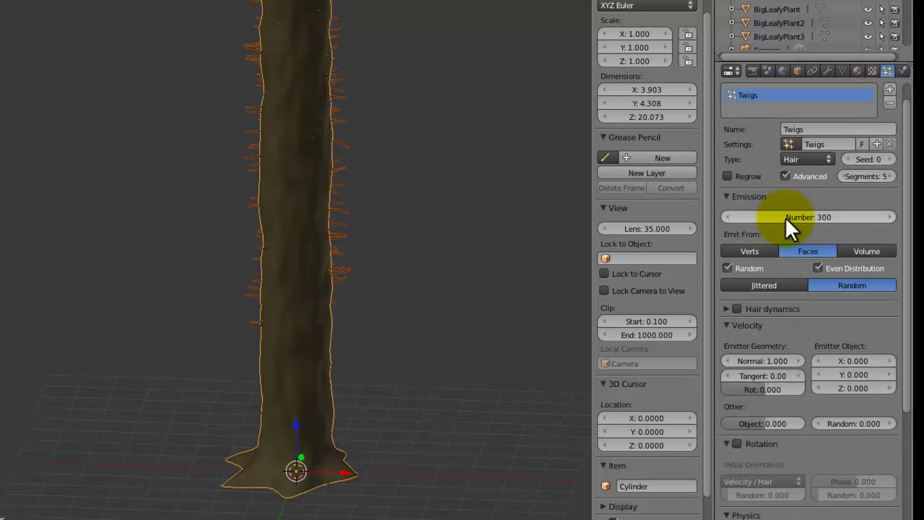
pyautogui.press('Return')
pyautogui.moveTo(288, 321)
pyautogui.mouseDown(button='middle')
pyautogui.moveTo(216, 306)
pyautogui.moveTo(293, 329)
pyautogui.mouseUp(button='middle')
# Step: Set the twig particle size to about 0.039, check the trunk in wireframe and textured shading, and save over the file
pyautogui.scroll(-5, 881, 443)
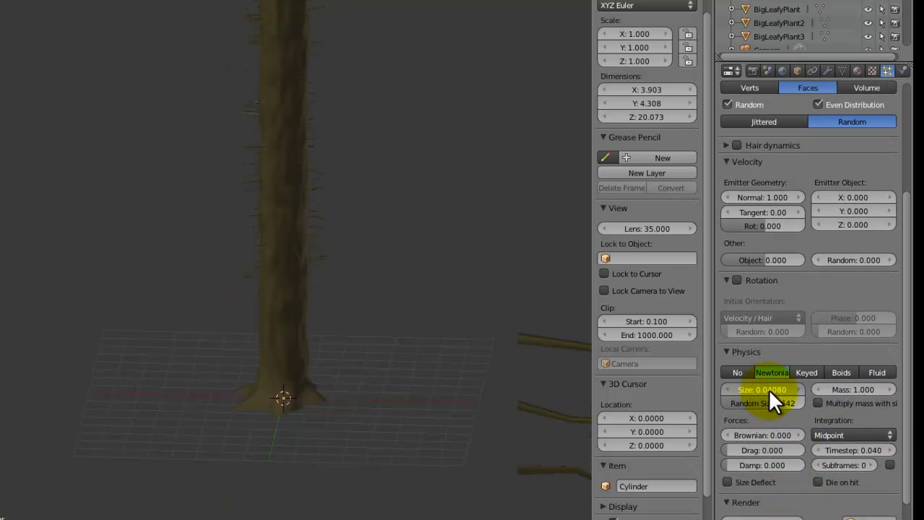
pyautogui.moveTo(766, 390); pyautogui.dragTo(755, 390)
pyautogui.moveTo(421, 283)
pyautogui.mouseDown(button='middle')
pyautogui.moveTo(521, 270)
pyautogui.moveTo(592, 278)
pyautogui.moveTo(457, 348)
pyautogui.moveTo(323, 359)
pyautogui.moveTo(262, 291)
pyautogui.moveTo(262, 250)
pyautogui.moveTo(379, 233)
pyautogui.moveTo(461, 257)
pyautogui.moveTo(435, 243)
pyautogui.moveTo(263, 270)
pyautogui.moveTo(218, 297)
pyautogui.moveTo(305, 257)
pyautogui.moveTo(352, 334)
pyautogui.moveTo(316, 323)
pyautogui.moveTo(404, 262)
pyautogui.moveTo(452, 293)
pyautogui.moveTo(402, 344)
pyautogui.moveTo(419, 354)
pyautogui.moveTo(91, 200)
pyautogui.mouseUp(button='middle')
pyautogui.press('KP_1')
pyautogui.press('z')
pyautogui.scroll(3, 468, 259)
pyautogui.hotkey('alt', 'z')
pyautogui.scroll(3, 467, 258)
pyautogui.hotkey('ctrl', 's')
pyautogui.click(253, 268)
# Step: Select the trunk and set the twig particles' random size to 1.000
pyautogui.moveTo(253, 268); pyautogui.dragTo(326, 320, button='middle')
pyautogui.rightClick(325, 314)
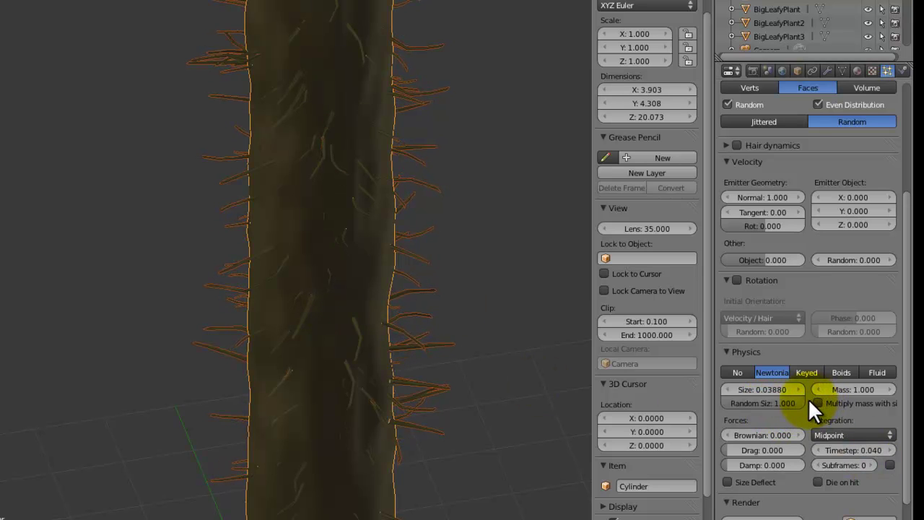
pyautogui.moveTo(453, 300); pyautogui.dragTo(290, 279, button='middle')
pyautogui.scroll(-4, 290, 282)
pyautogui.moveTo(389, 260); pyautogui.dragTo(291, 270, button='middle')
pyautogui.scroll(4, 291, 270)
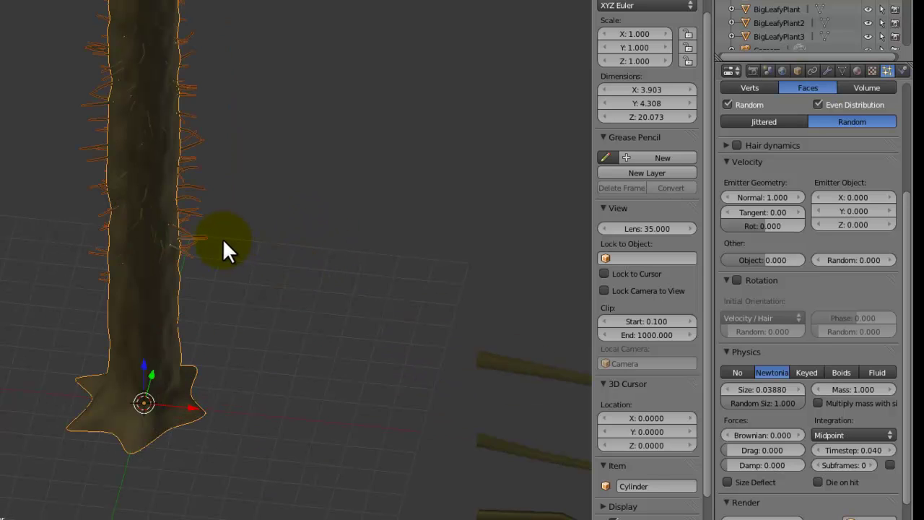
# Step: Duplicate the trunk beside the original and set the copy's twig particle seed to 1
pyautogui.hotkey('shift', 'd')
pyautogui.click(436, 291)
pyautogui.scroll(2, 725, 273)
pyautogui.scroll(4, 725, 272)
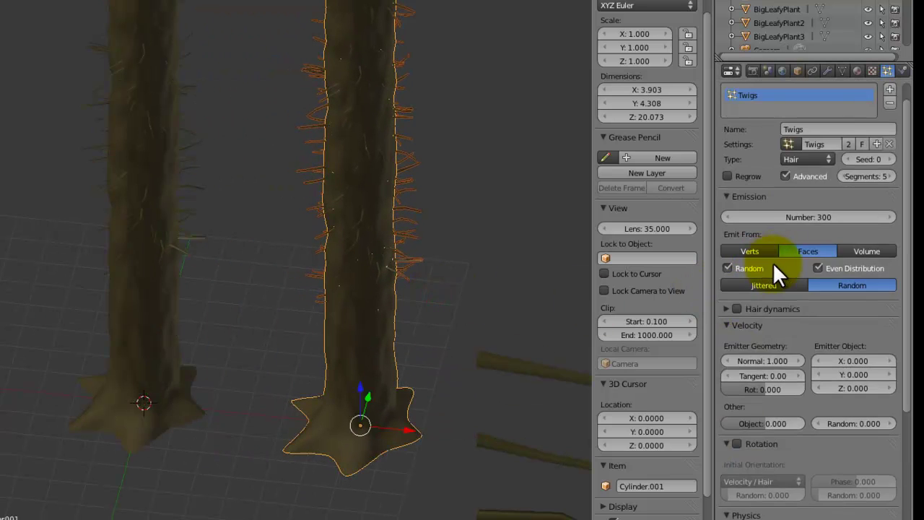
pyautogui.click(894, 189)
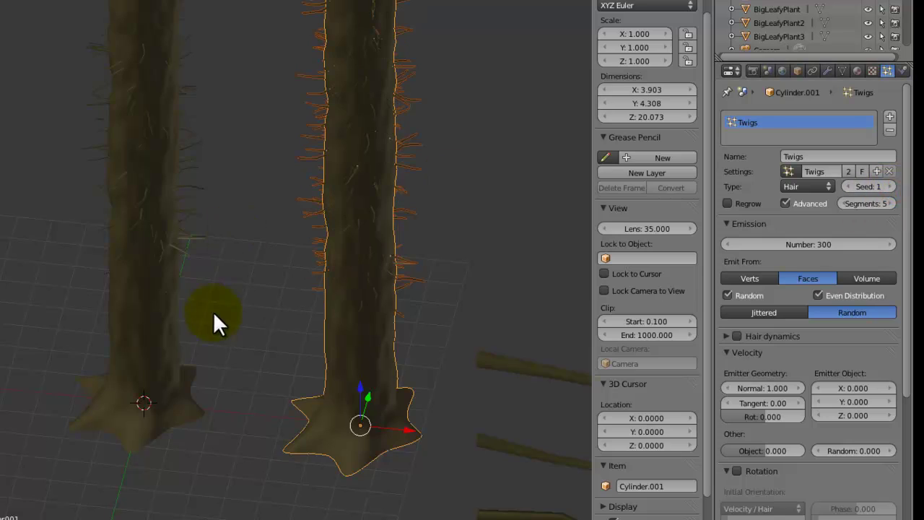
# Step: Set the copy's particle number to 200 and give it its own single-user particle settings named Twigs2#
pyautogui.scroll(-2, 217, 325)
pyautogui.click(792, 242)
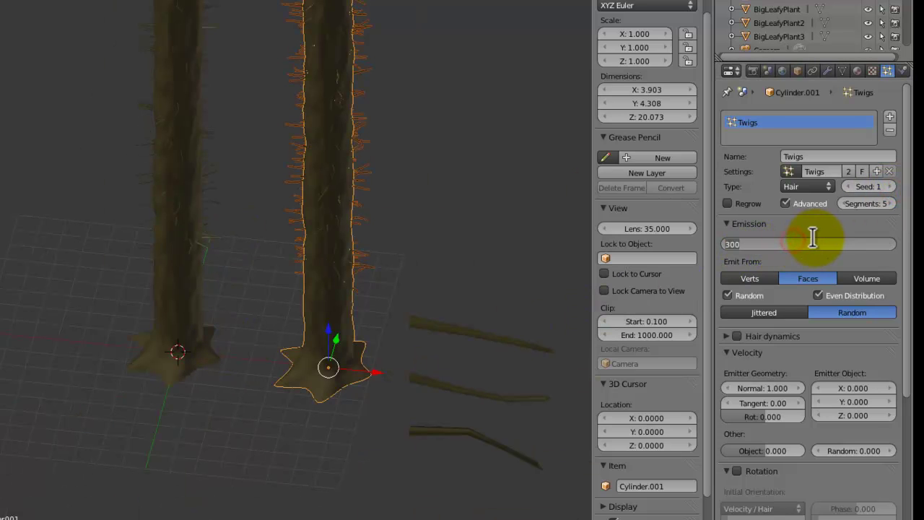
pyautogui.write('200')
pyautogui.press('Return')
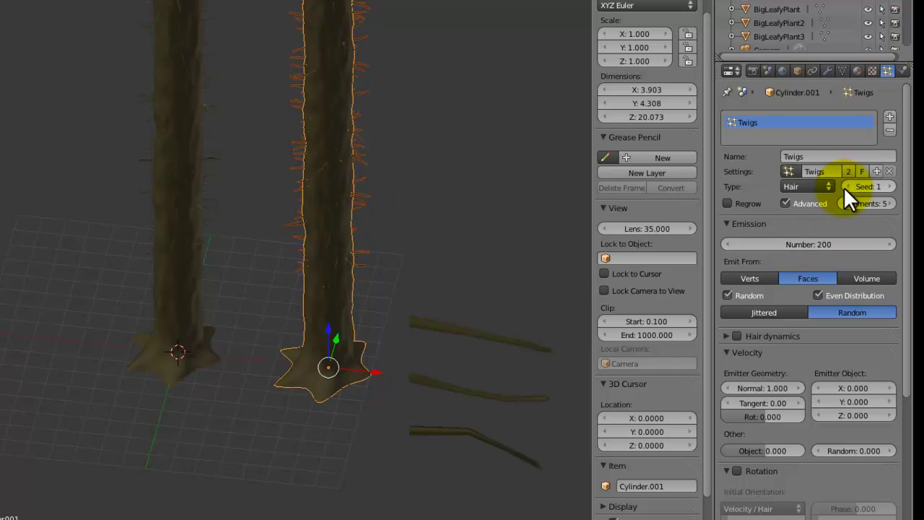
pyautogui.click(849, 171)
pyautogui.click(823, 173)
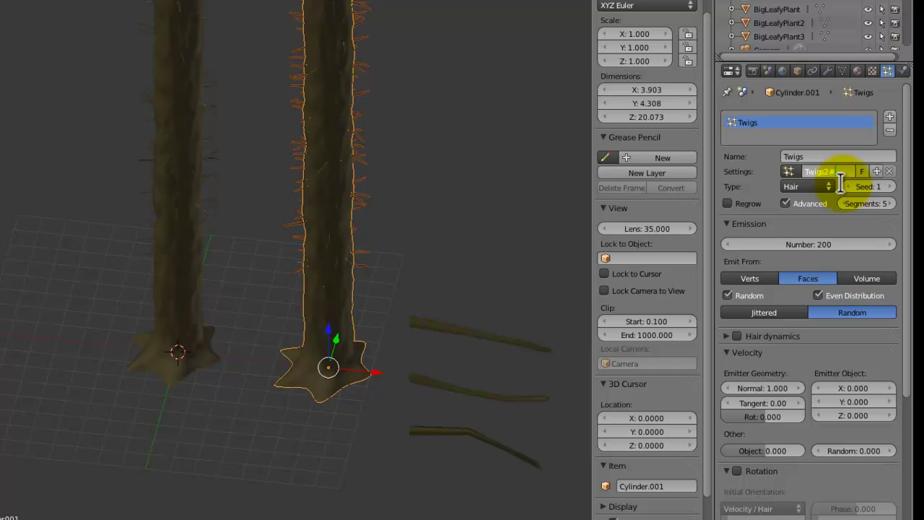
# Step: Set the original trunk's twig particle number to 300 and save over the file
pyautogui.rightClick(148, 203)
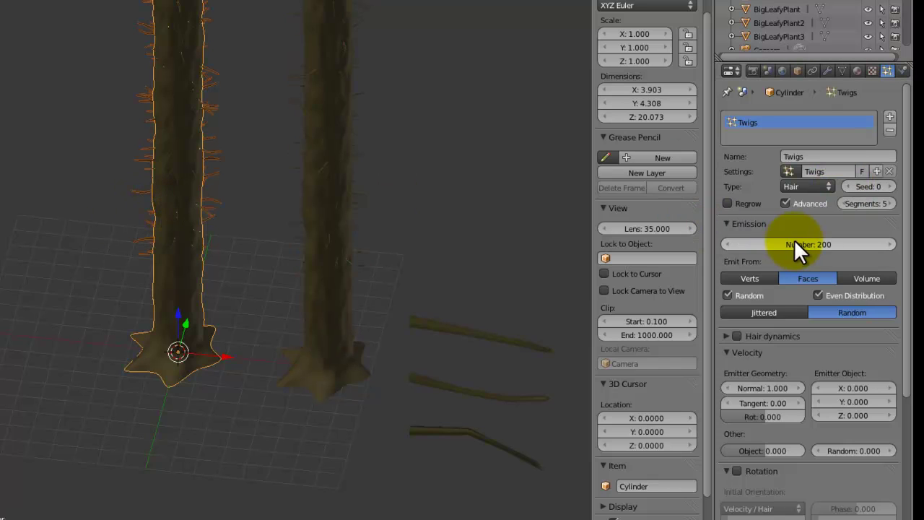
pyautogui.click(799, 244)
pyautogui.press('Return')
pyautogui.moveTo(6, 179); pyautogui.dragTo(29, 139, button='middle')
pyautogui.press('a')
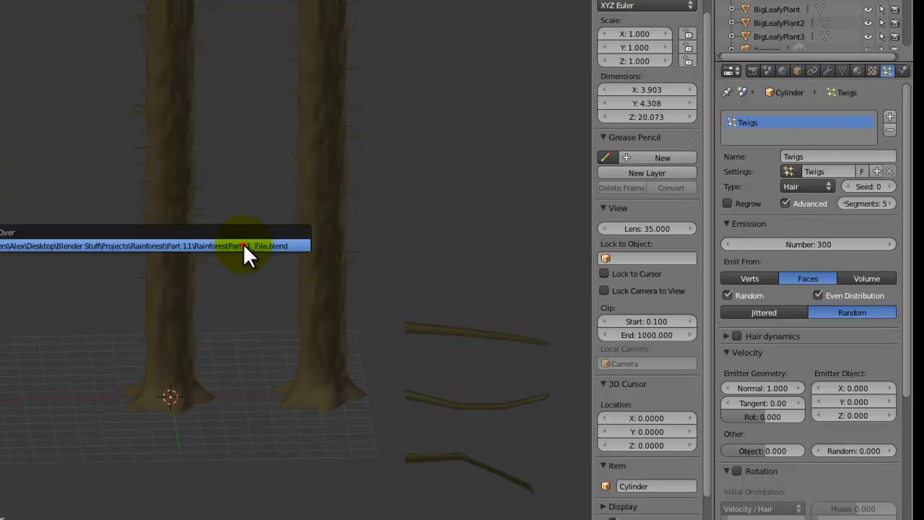
pyautogui.moveTo(244, 247)
pyautogui.mouseDown(button='middle')
pyautogui.moveTo(306, 223)
pyautogui.moveTo(233, 239)
pyautogui.moveTo(241, 229)
pyautogui.mouseUp(button='middle')
# Step: Examine the TallTreeDISP clouds texture settings on the copied trunk
pyautogui.rightClick(307, 225)
pyautogui.click(868, 68)
pyautogui.scroll(10, 824, 213)
pyautogui.scroll(3, 830, 204)
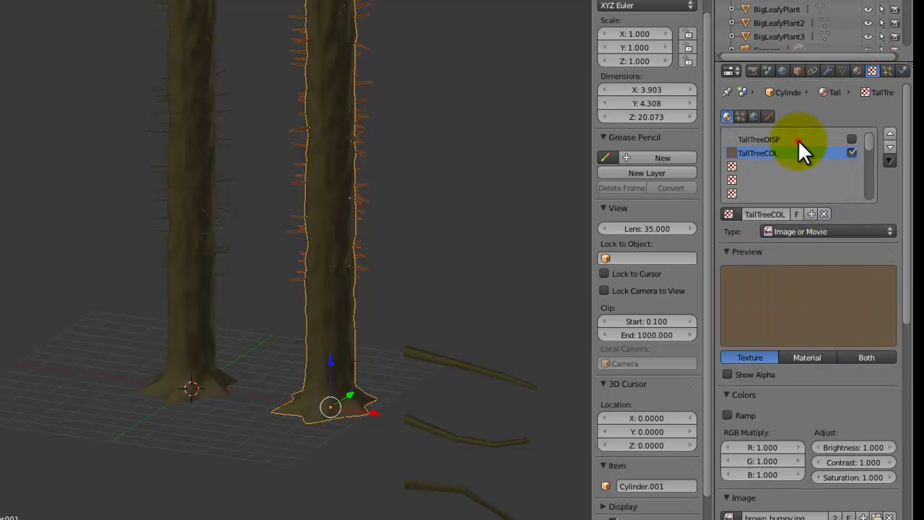
pyautogui.click(798, 140)
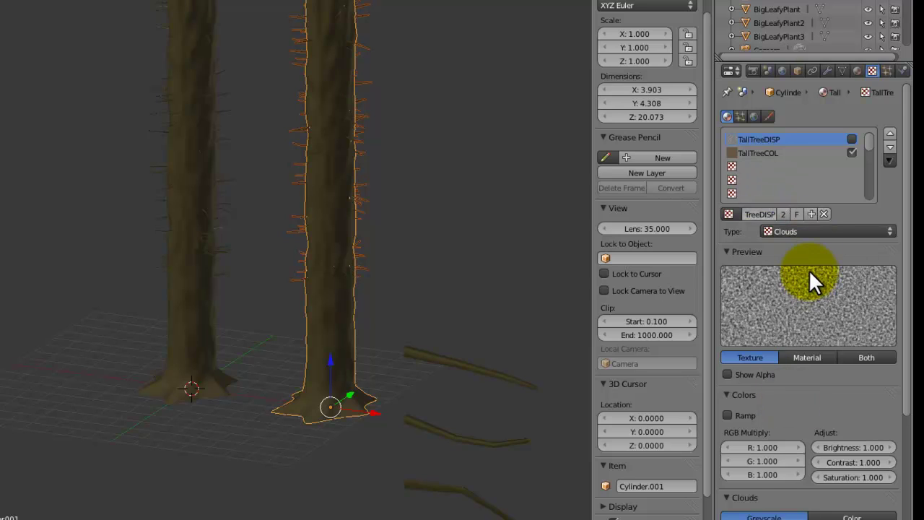
pyautogui.scroll(-8, 808, 269)
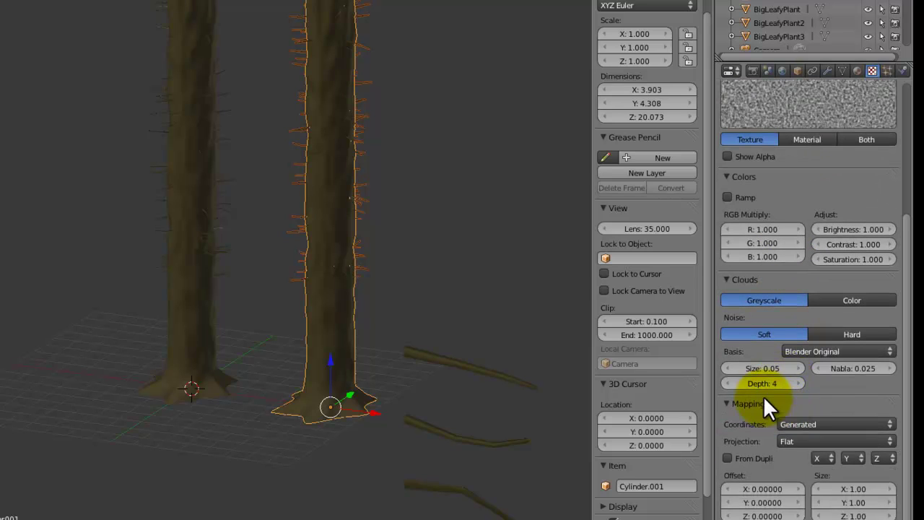
pyautogui.click(756, 403)
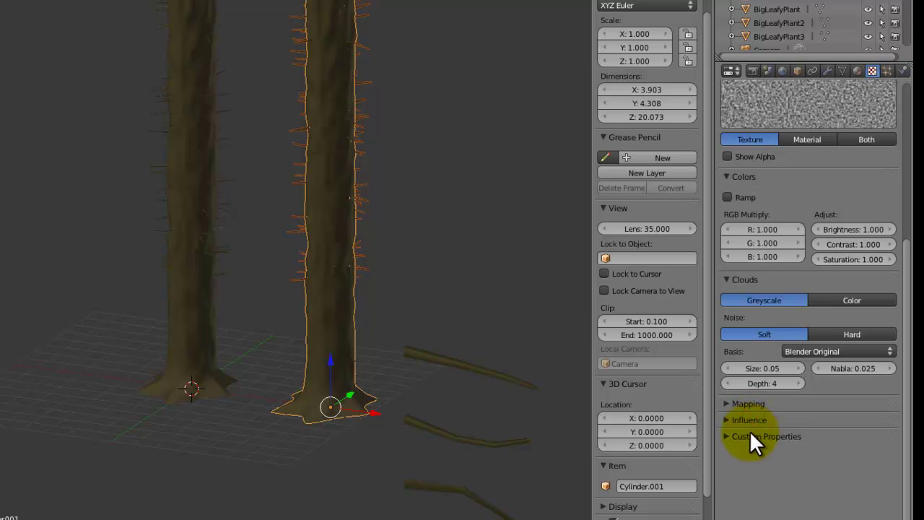
pyautogui.scroll(1, 749, 430)
pyautogui.scroll(4, 793, 283)
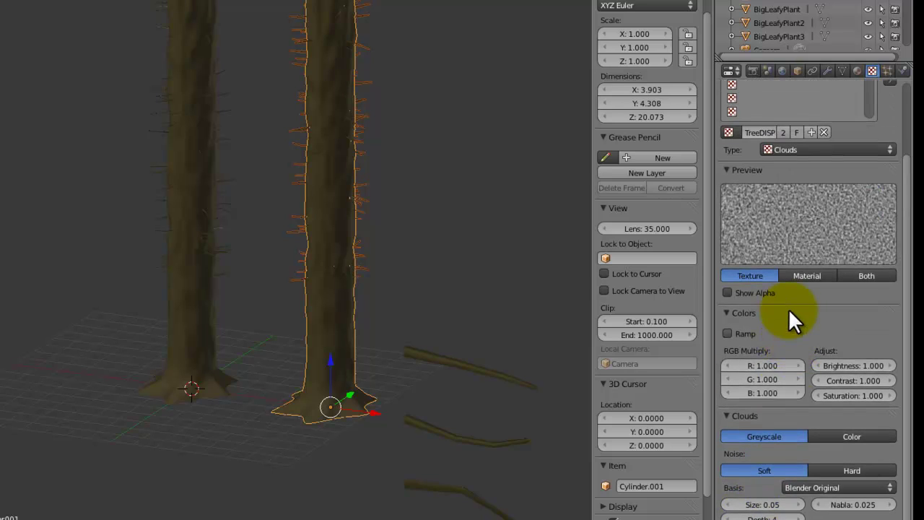
pyautogui.scroll(3, 789, 308)
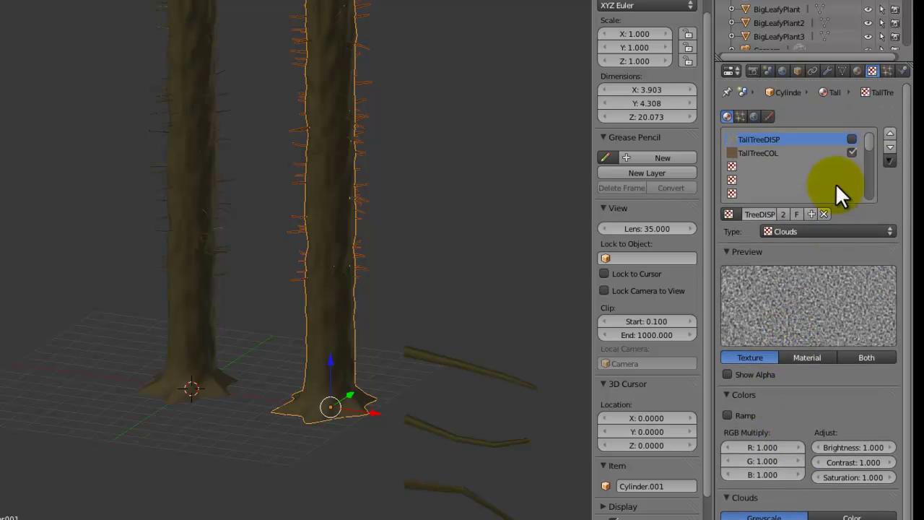
pyautogui.scroll(-2, 835, 183)
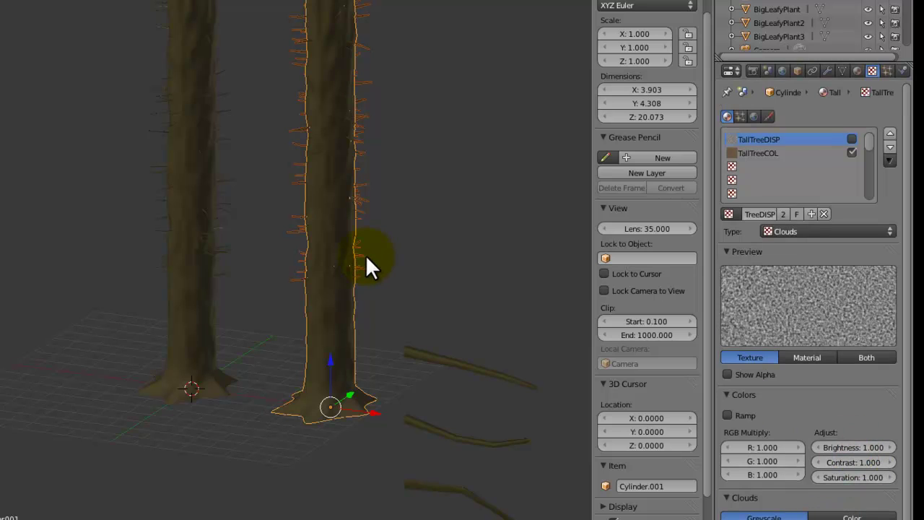
# Step: Edit the copied trunk's base from above, pulling the lower-left root tip far outward and moving the neighbouring vertex inward
pyautogui.moveTo(366, 255); pyautogui.dragTo(304, 268, button='middle')
pyautogui.press('KP_7')
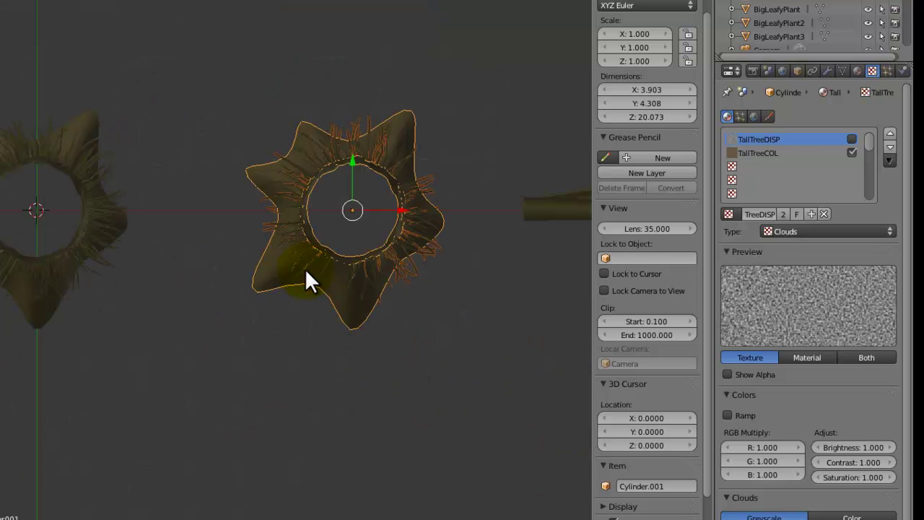
pyautogui.press('Tab')
pyautogui.scroll(1, 304, 278)
pyautogui.moveTo(212, 345); pyautogui.dragTo(120, 396, button='right')
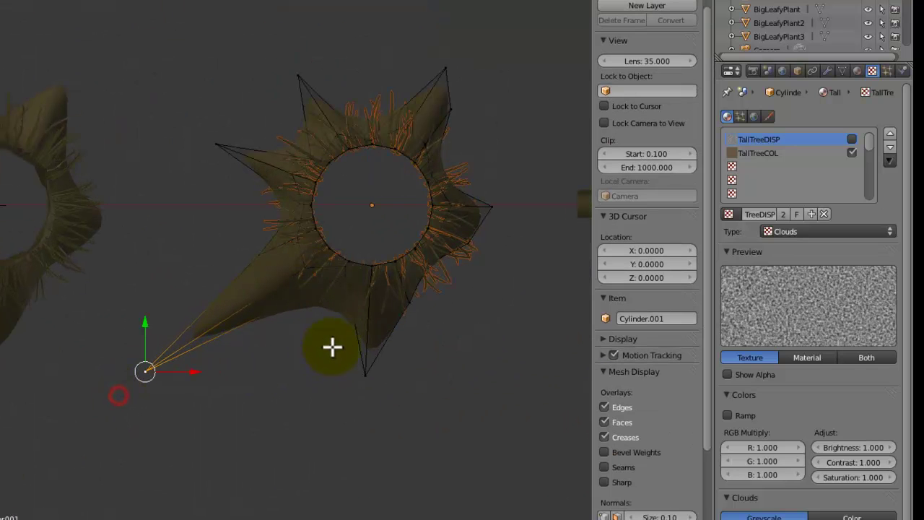
pyautogui.rightClick(339, 270)
pyautogui.press('g')
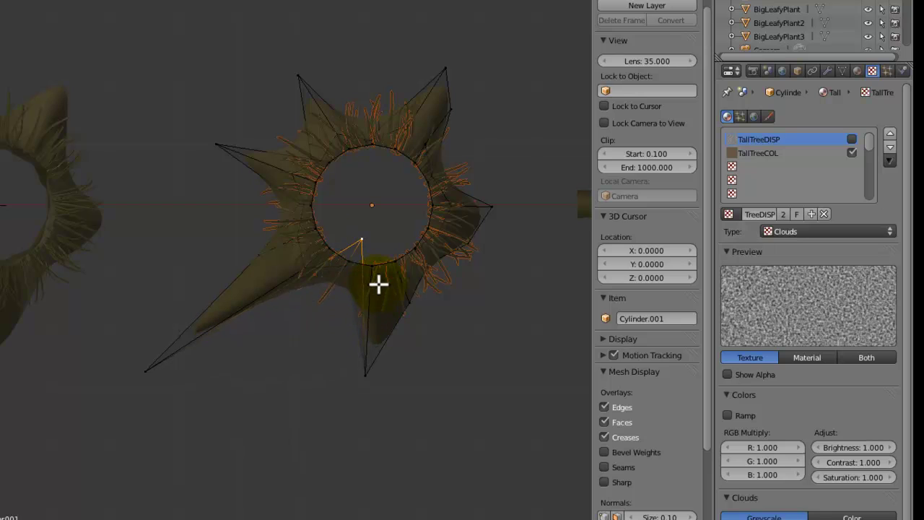
pyautogui.click(373, 294)
# Step: From above, pull the copied base's lower and right root tips outward, reshape its upper roots, and save over the file
pyautogui.rightClick(375, 390)
pyautogui.press('g')
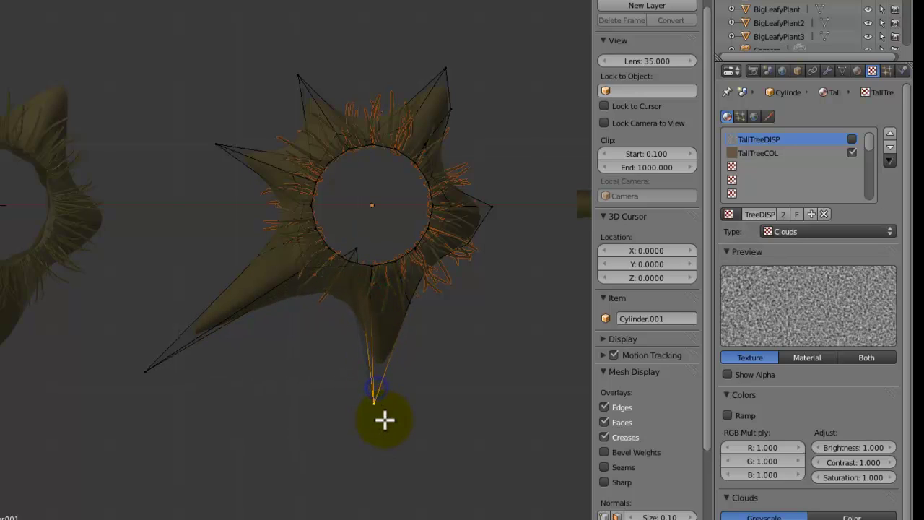
pyautogui.click(384, 418)
pyautogui.moveTo(411, 312); pyautogui.dragTo(446, 309, button='right')
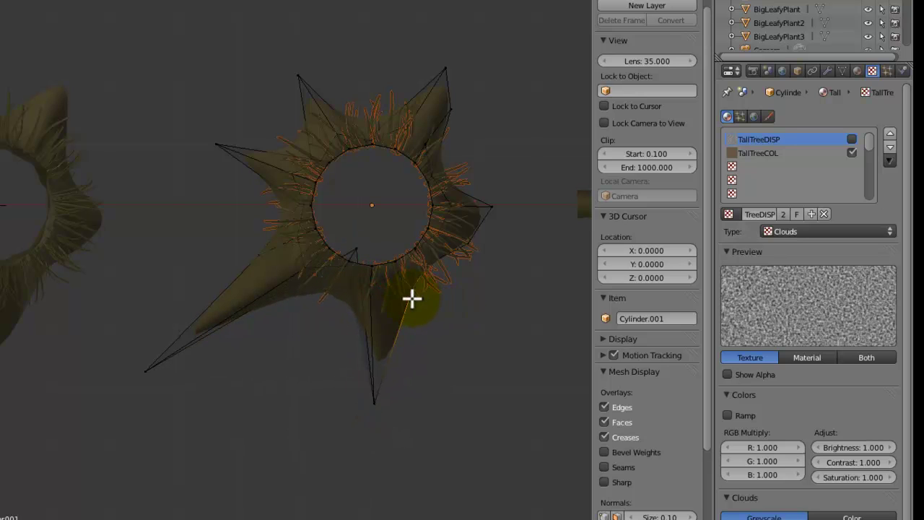
pyautogui.keyDown('shift'); pyautogui.moveTo(424, 302); pyautogui.dragTo(292, 303, button='middle'); pyautogui.keyUp('shift')
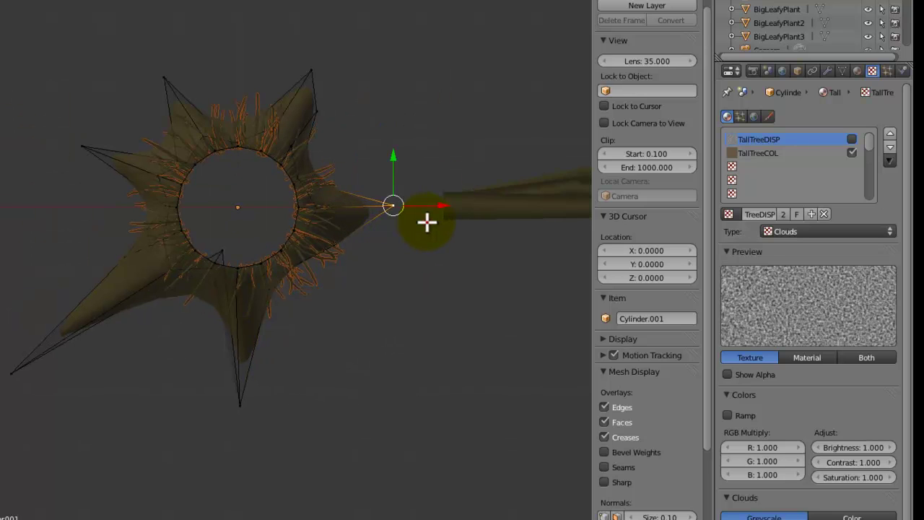
pyautogui.keyDown('shift'); pyautogui.moveTo(336, 219); pyautogui.dragTo(363, 274, button='middle'); pyautogui.keyUp('shift')
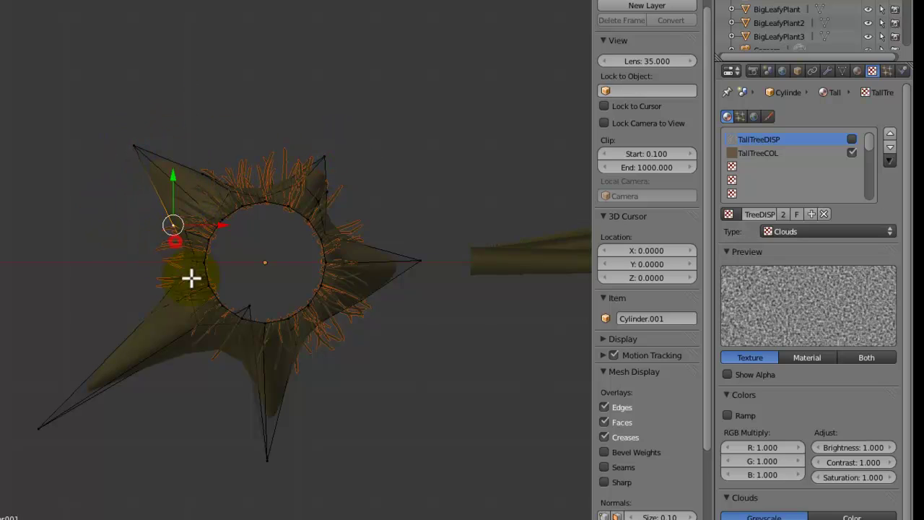
pyautogui.press('Tab')
pyautogui.moveTo(207, 310); pyautogui.dragTo(326, 285, button='middle')
pyautogui.scroll(-2, 215, 222)
pyautogui.hotkey('ctrl', 's')
pyautogui.click(216, 222)
# Step: In side view, raise the edge rings at the top of the copied trunk's root flare, including the ring just above
pyautogui.press('Tab')
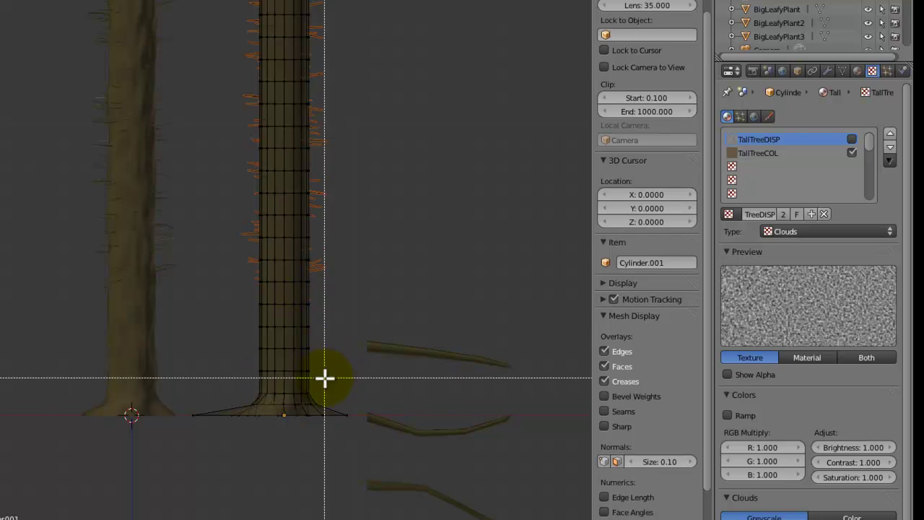
pyautogui.moveTo(245, 409); pyautogui.dragTo(241, 411)
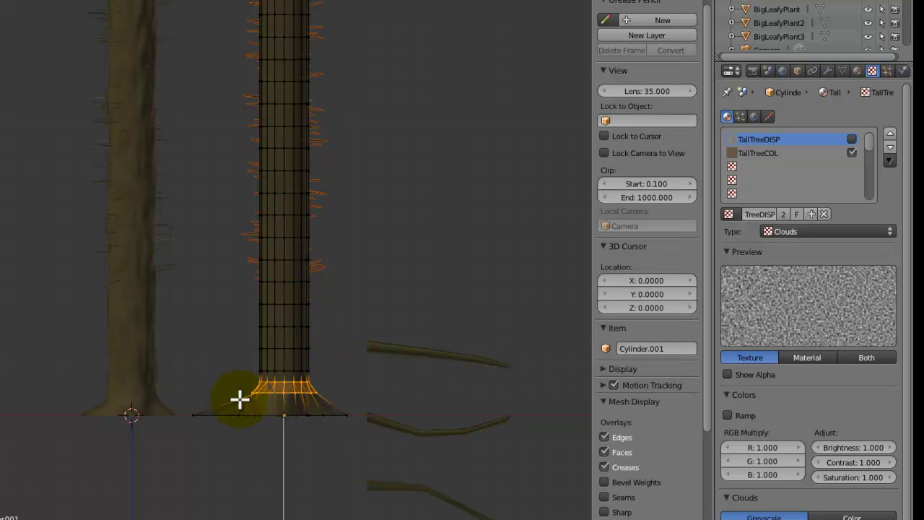
pyautogui.click(238, 392)
pyautogui.press('a')
pyautogui.press('b')
pyautogui.moveTo(329, 352); pyautogui.dragTo(242, 378)
pyautogui.press('g')
pyautogui.press('z')
pyautogui.click(241, 371)
# Step: Raise the two edge rings directly above the copied trunk's root flare slightly further and save over the file
pyautogui.press('a')
pyautogui.press('b')
pyautogui.moveTo(323, 376); pyautogui.dragTo(236, 399)
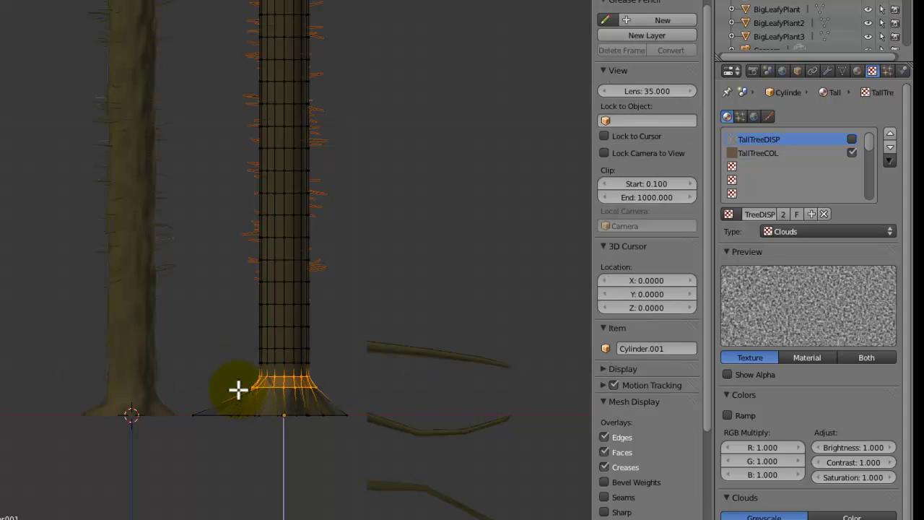
pyautogui.press('Tab')
pyautogui.moveTo(232, 367); pyautogui.dragTo(338, 381, button='middle')
pyautogui.hotkey('ctrl', 's')
pyautogui.click(339, 383)
# Step: Edge Slide the selected edge rings around the top of the copied trunk's root flare toward the root tips
pyautogui.moveTo(396, 411); pyautogui.dragTo(357, 381, button='middle')
pyautogui.scroll(4, 356, 382)
pyautogui.press('Tab')
pyautogui.keyDown('shift'); pyautogui.moveTo(373, 445); pyautogui.dragTo(335, 319, button='middle'); pyautogui.keyUp('shift')
pyautogui.moveTo(335, 320); pyautogui.dragTo(308, 320, button='middle')
pyautogui.hotkey('ctrl', 'e')
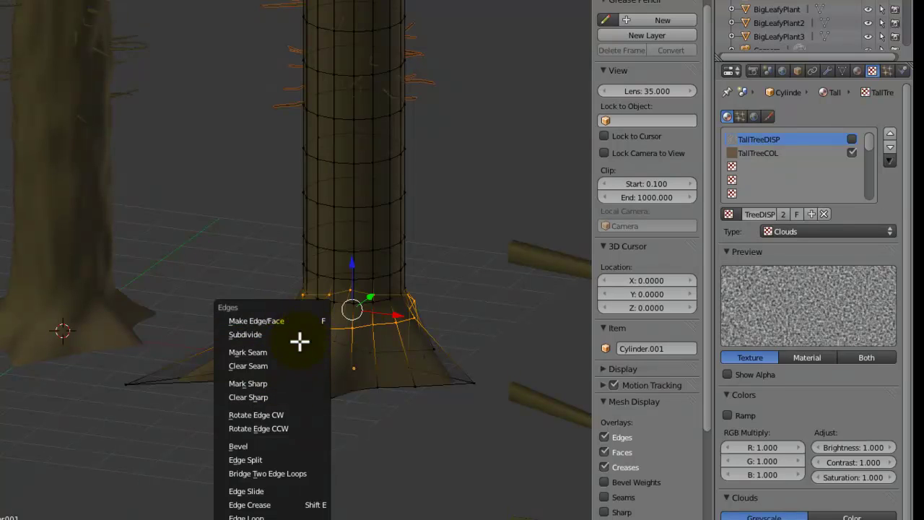
pyautogui.click(280, 491)
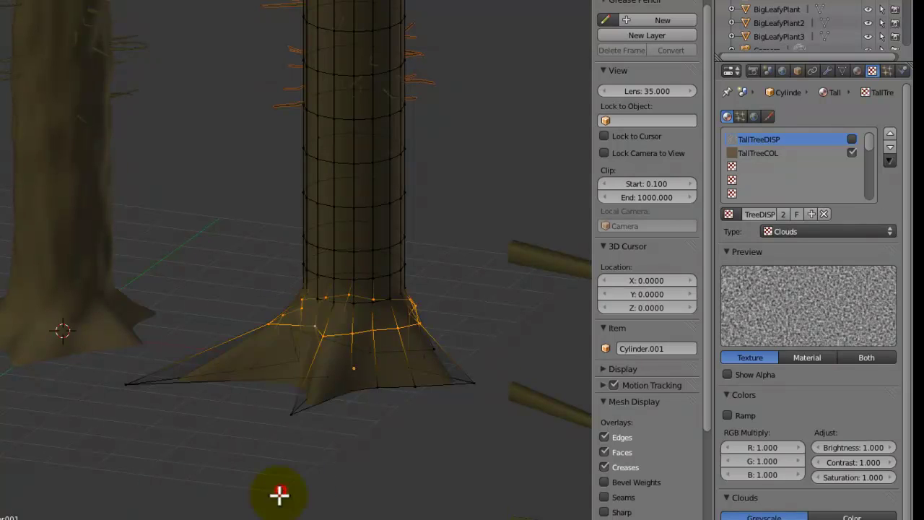
pyautogui.click(289, 505)
# Step: Move the vertex on the left flank of the copied trunk's root flare along the Y axis
pyautogui.moveTo(289, 505); pyautogui.dragTo(279, 304, button='middle')
pyautogui.rightClick(275, 325)
pyautogui.press('y')
pyautogui.click(300, 365)
pyautogui.press('Tab')
# Step: Duplicate the reshaped trunk and place the new copy on the far side of the original trunk
pyautogui.scroll(5, 275, 292)
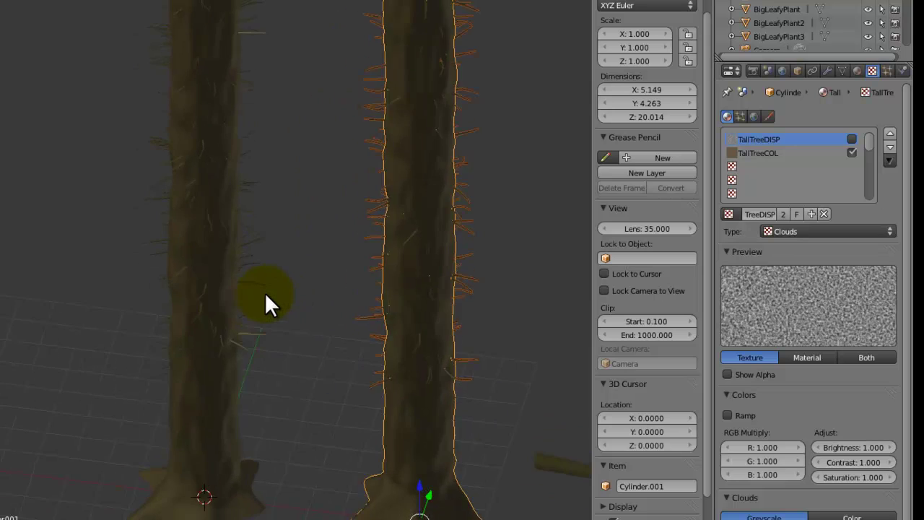
pyautogui.scroll(-5, 265, 292)
pyautogui.hotkey('shift', 'd')
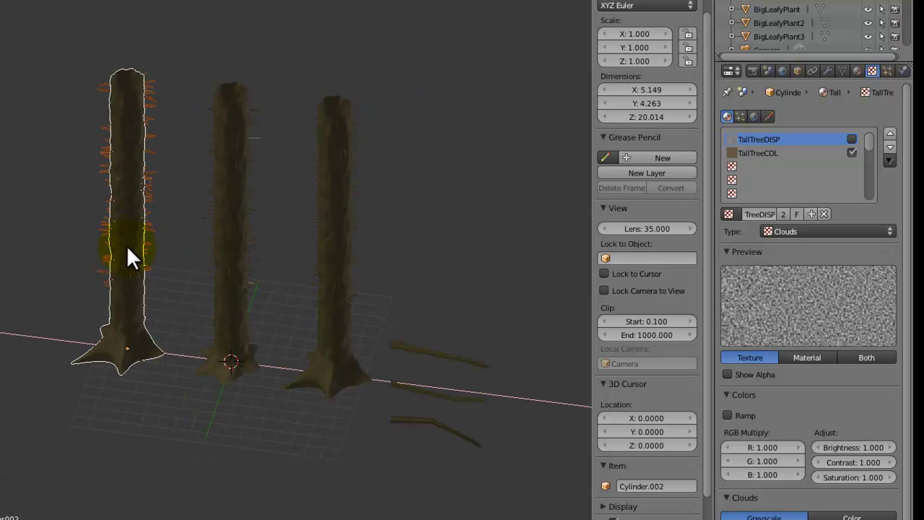
pyautogui.click(129, 247)
# Step: Narrow the new trunk copy above its root flare by scaling that section horizontally with proportional editing turned on
pyautogui.press('Tab')
pyautogui.press('KP_1')
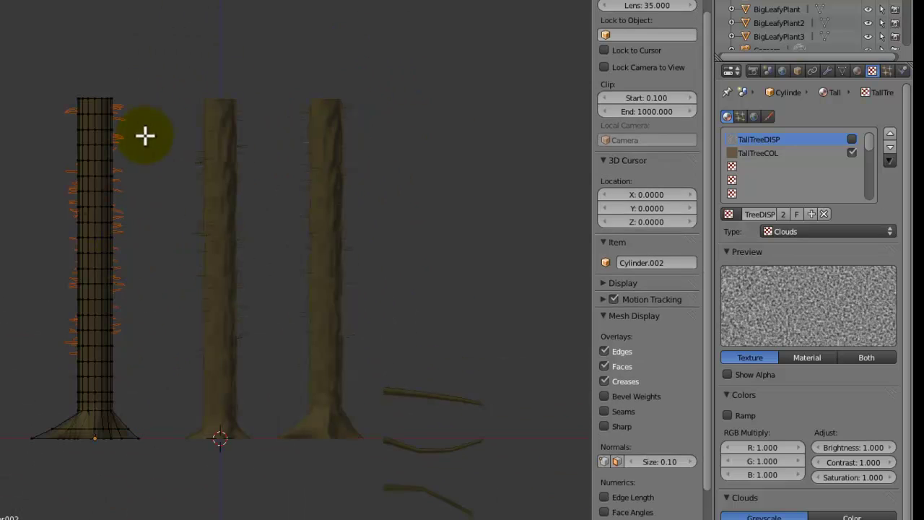
pyautogui.press('b')
pyautogui.moveTo(157, 82); pyautogui.dragTo(6, 396)
pyautogui.click(156, 357)
pyautogui.keyDown('shift'); pyautogui.moveTo(157, 356); pyautogui.dragTo(296, 177, button='middle'); pyautogui.keyUp('shift')
pyautogui.scroll(2, 295, 177)
pyautogui.hotkey('ctrl', 'z')
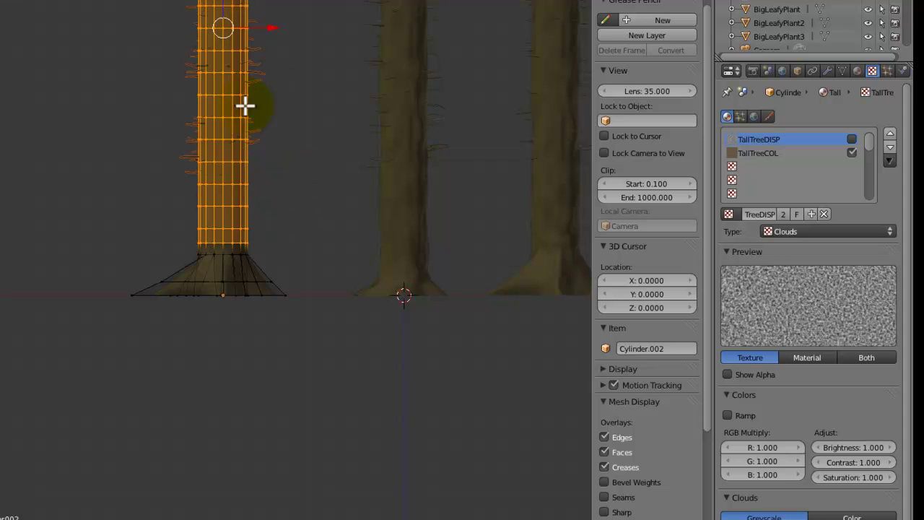
pyautogui.keyDown('shift'); pyautogui.moveTo(247, 112); pyautogui.dragTo(285, 211, button='middle'); pyautogui.keyUp('shift')
pyautogui.press('s')
pyautogui.rightClick(322, 103)
pyautogui.keyDown('shift'); pyautogui.moveTo(367, 213); pyautogui.dragTo(381, 274, button='middle'); pyautogui.keyUp('shift')
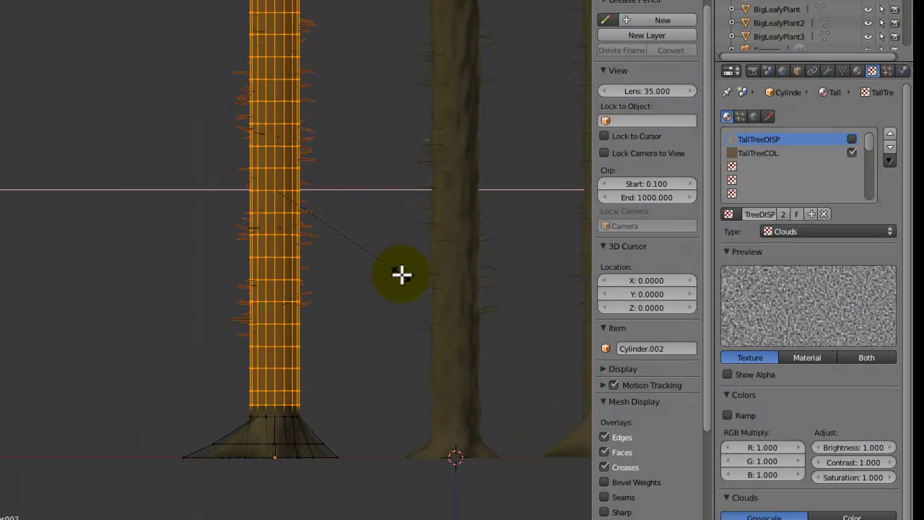
pyautogui.rightClick(355, 242)
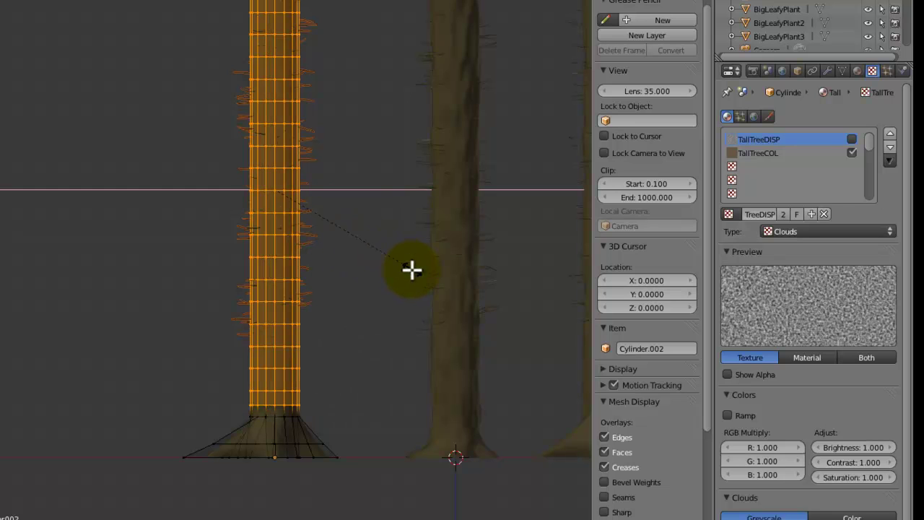
pyautogui.press('o')
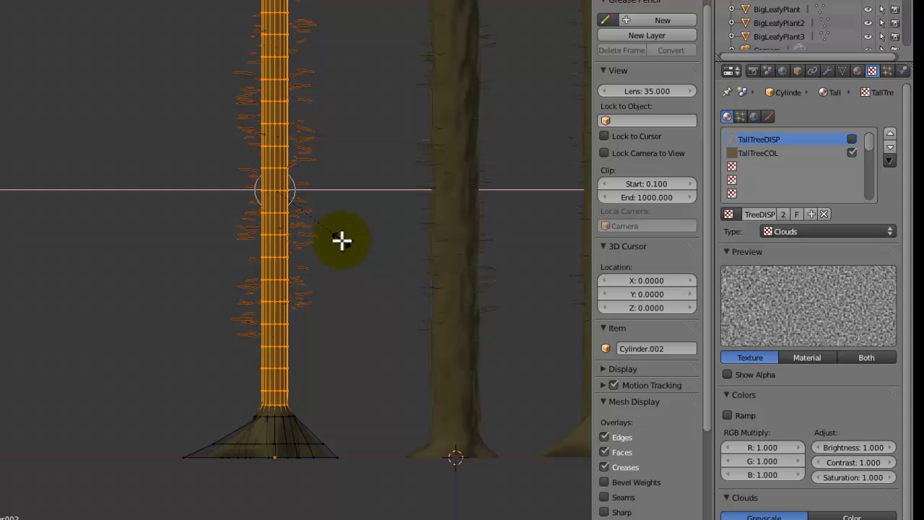
pyautogui.click(365, 252)
pyautogui.press('Tab')
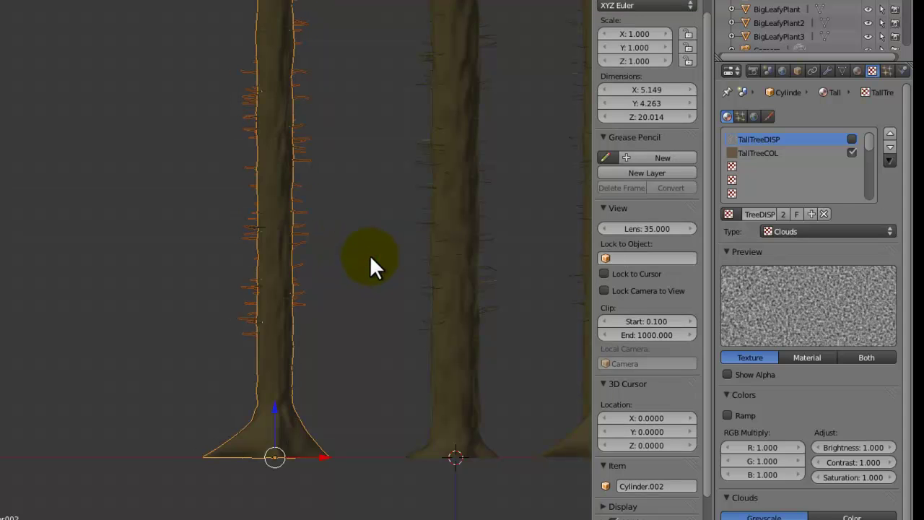
# Step: Open the trunk nearest the loose branches, Cylinder.001, for mesh editing in front view
pyautogui.moveTo(371, 267); pyautogui.dragTo(343, 274, button='middle')
pyautogui.scroll(-4, 417, 323)
pyautogui.rightClick(345, 274)
pyautogui.press('KP_1')
pyautogui.press('Tab')
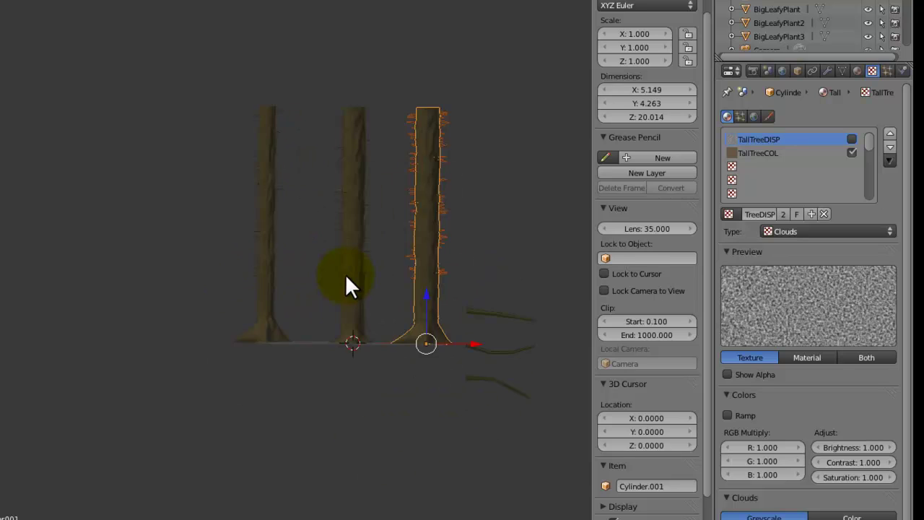
pyautogui.press('Tab')
pyautogui.moveTo(504, 89); pyautogui.dragTo(357, 319)
pyautogui.press('s')
pyautogui.press('x')
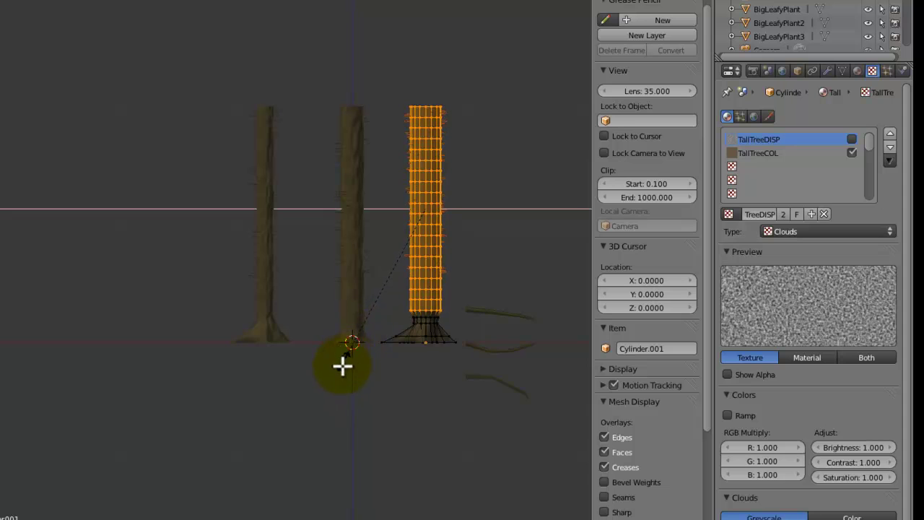
pyautogui.rightClick(356, 359)
pyautogui.keyDown('shift'); pyautogui.moveTo(356, 360); pyautogui.dragTo(155, 353, button='middle'); pyautogui.keyUp('shift')
pyautogui.click(342, 343)
# Step: Widen the Cylinder.001 trunk slightly, scaling all its edge rings from just above the root flare up to the top
pyautogui.press('a')
pyautogui.scroll(3, 283, 251)
pyautogui.press('b')
pyautogui.moveTo(361, 223); pyautogui.dragTo(250, 300)
pyautogui.press('b')
pyautogui.moveTo(342, 1); pyautogui.dragTo(245, 220)
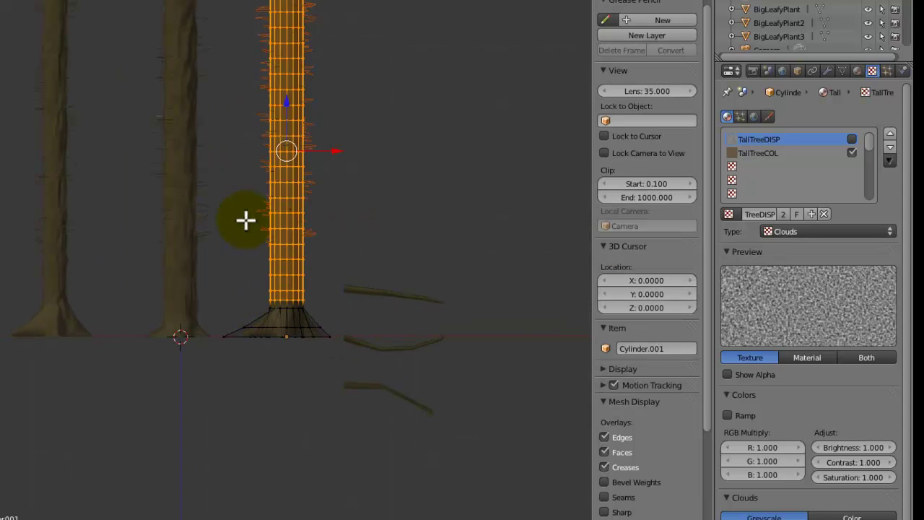
pyautogui.click(284, 203)
# Step: Widen the edge ring at the top of Cylinder.001's root flare to blend into the trunk, and save over the file
pyautogui.press('a')
pyautogui.scroll(5, 330, 296)
pyautogui.press('b')
pyautogui.moveTo(393, 398); pyautogui.dragTo(238, 425)
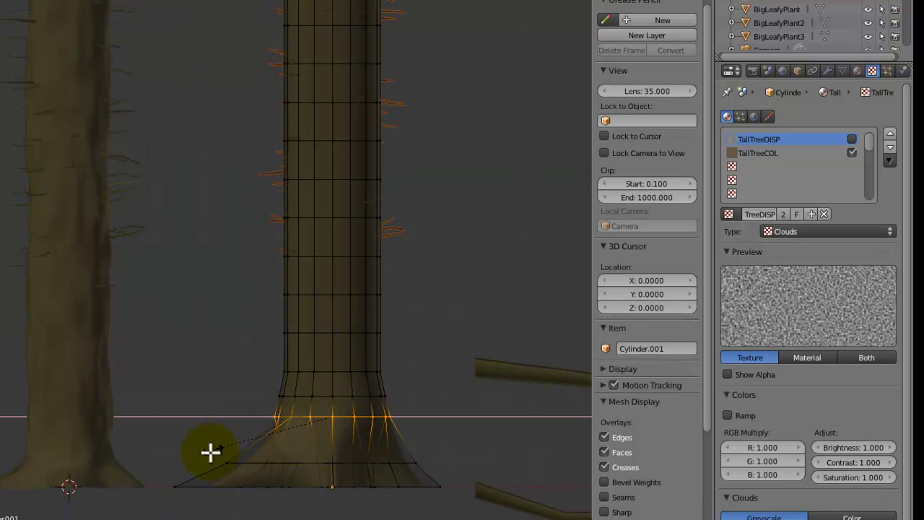
pyautogui.press('Tab')
pyautogui.scroll(-4, 216, 382)
pyautogui.moveTo(231, 289); pyautogui.dragTo(257, 351, button='middle')
pyautogui.hotkey('ctrl', 's')
pyautogui.click(256, 349)
pyautogui.moveTo(255, 293); pyautogui.dragTo(222, 329, button='middle')
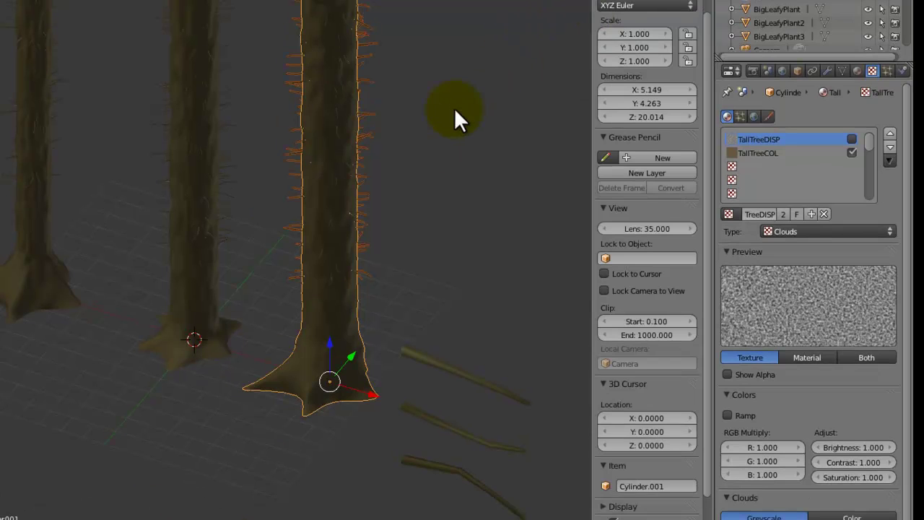
pyautogui.hotkey('ctrl', 's')
pyautogui.click(445, 122)
# Step: Split the 3D view, switch the new area to the UV/Image Editor, and examine the trees in the rainy forest frame
pyautogui.scroll(-5, 418, 186)
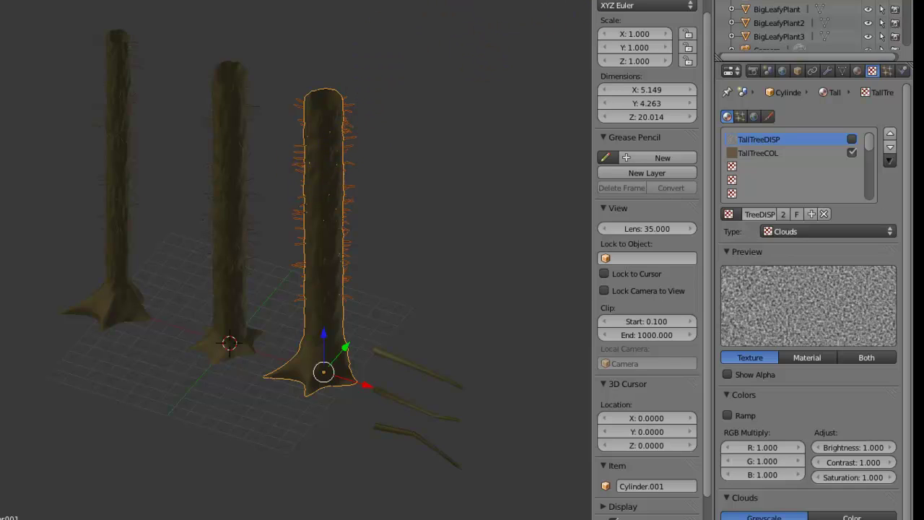
pyautogui.moveTo(711, 3); pyautogui.dragTo(444, 137)
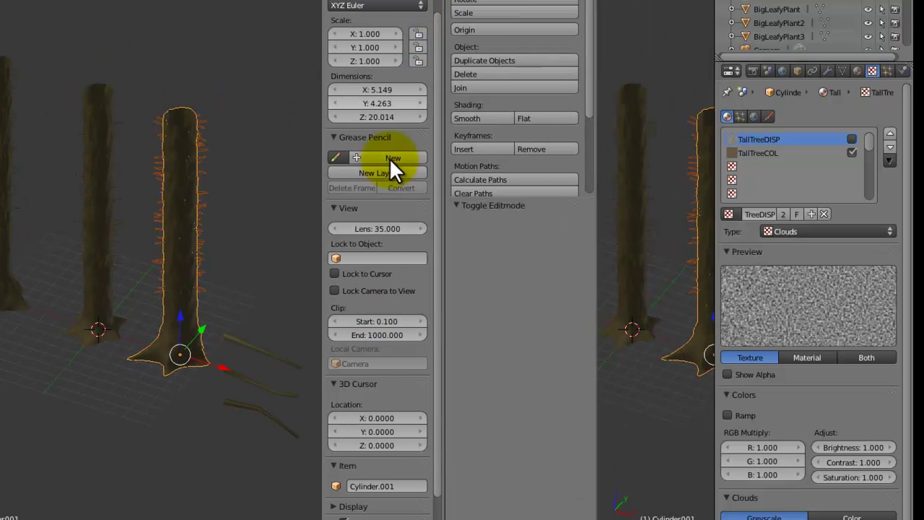
pyautogui.click(464, 514)
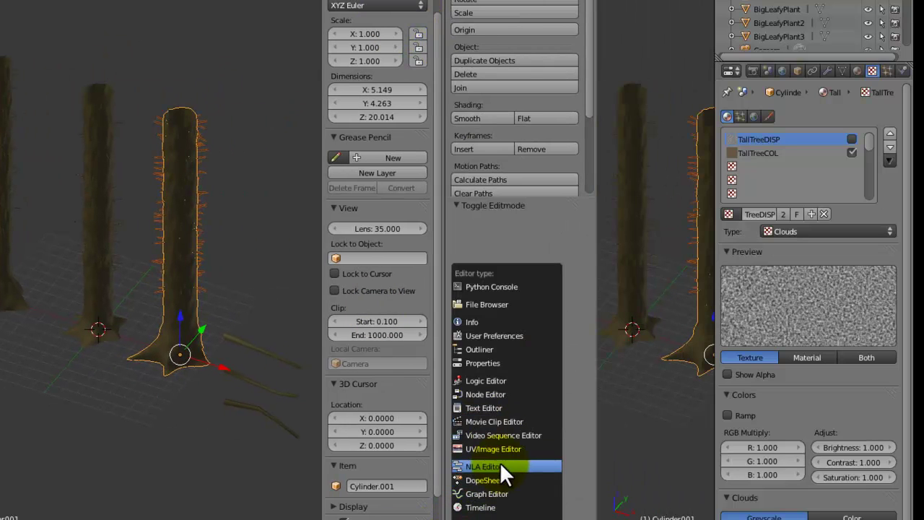
pyautogui.click(502, 449)
pyautogui.click(563, 512)
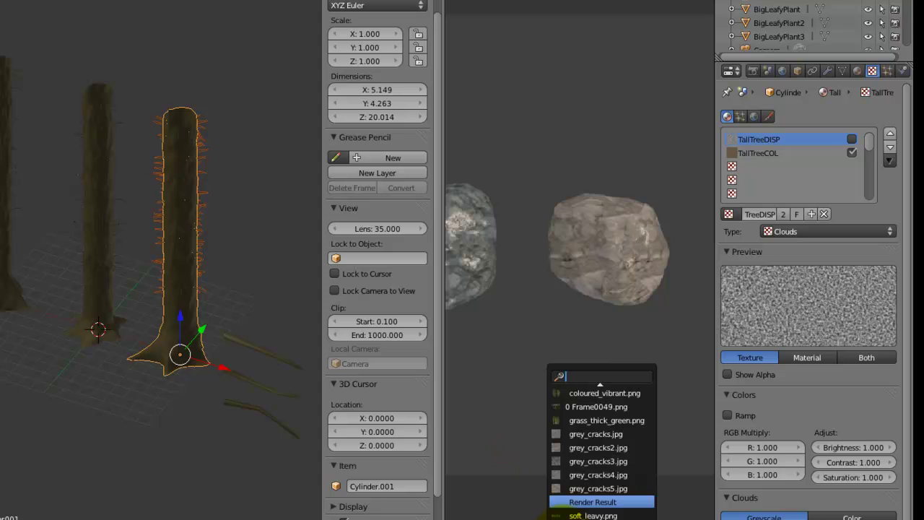
pyautogui.write('f')
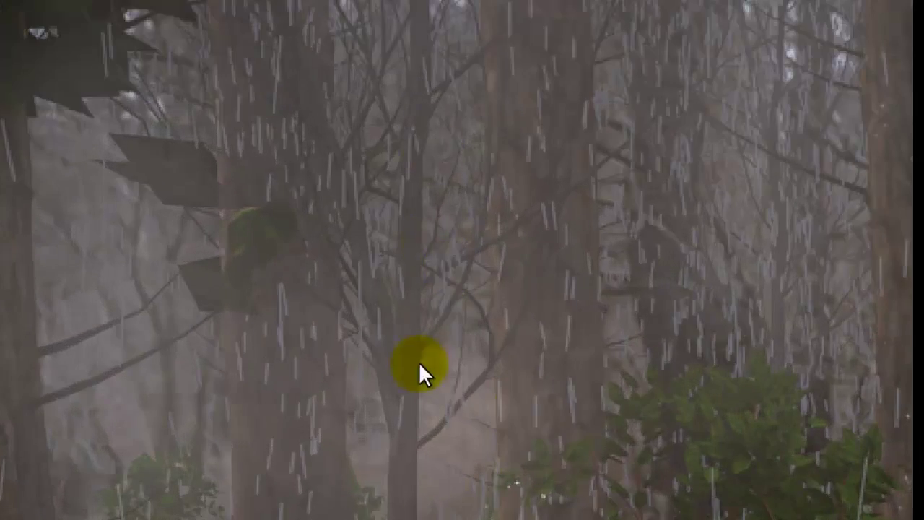
pyautogui.scroll(-5, 447, 288)
pyautogui.moveTo(590, 329); pyautogui.dragTo(94, 264, button='middle')
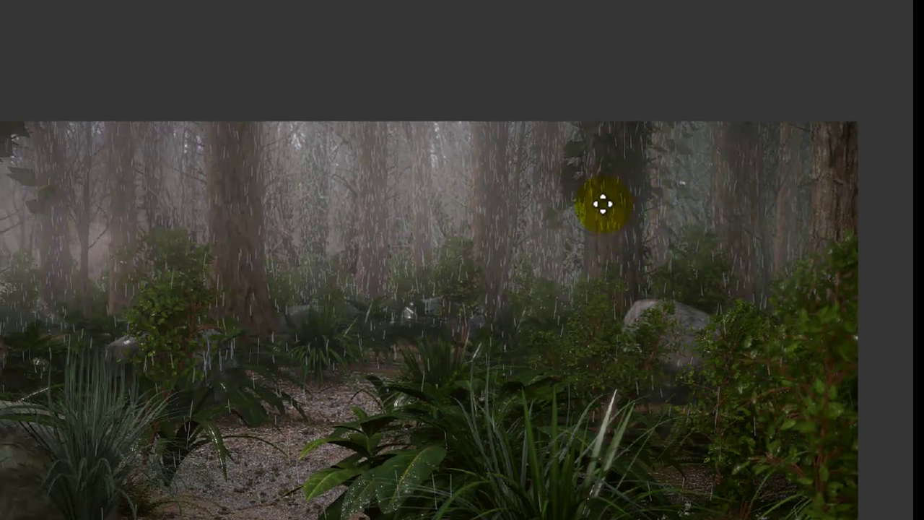